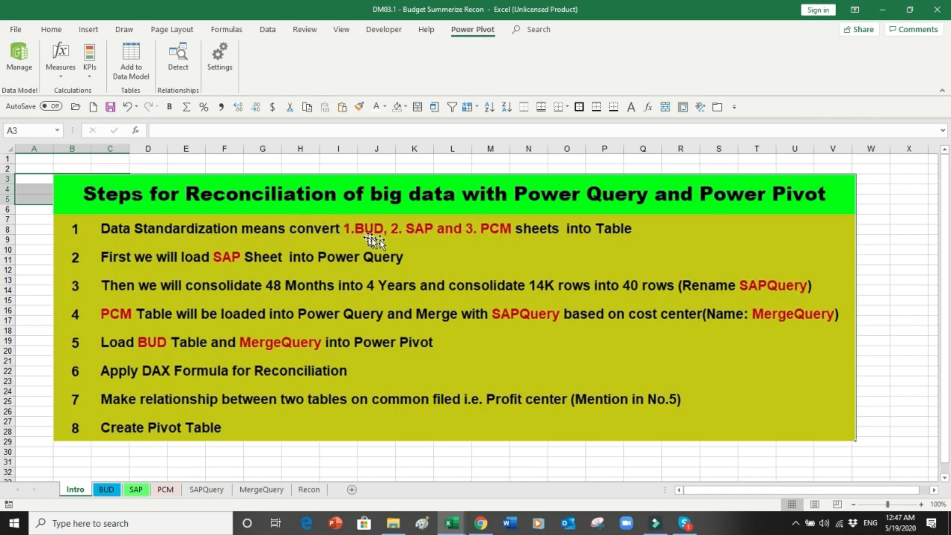
Step: Look through the BUD, SAP and PCM sheets, then return to the Intro reconciliation steps
{"action": "left_click", "coordinate": [107, 490]}
{"action": "left_click", "coordinate": [135, 490]}
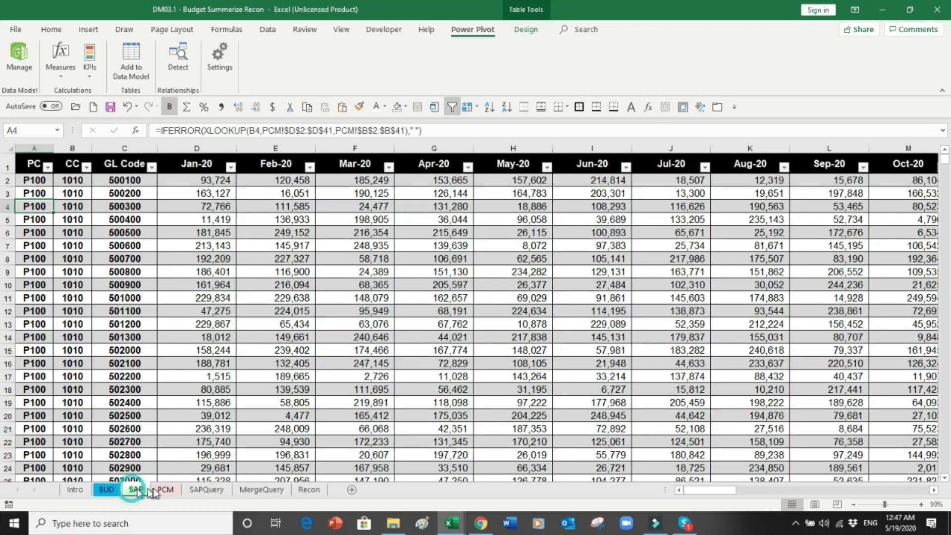
{"action": "left_click", "coordinate": [165, 490]}
{"action": "left_click", "coordinate": [75, 491]}
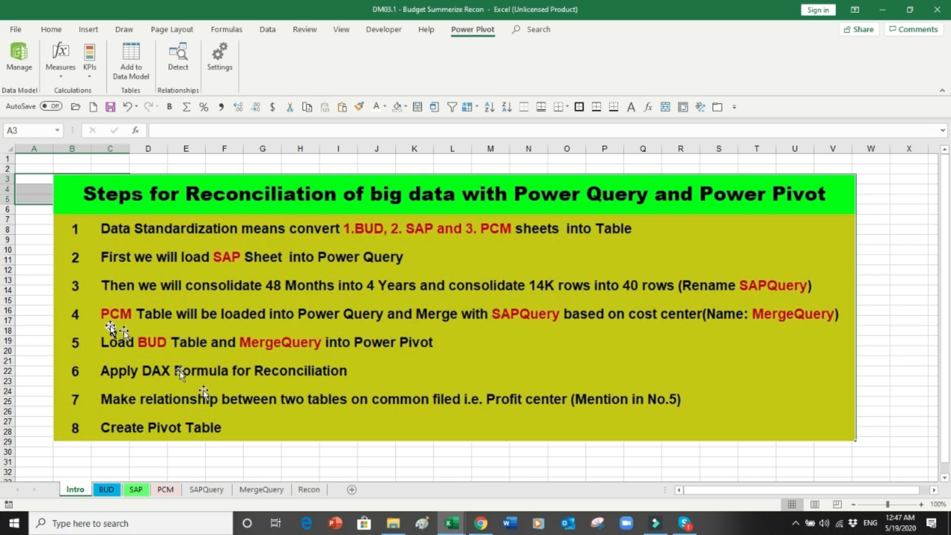
{"action": "left_click", "coordinate": [165, 489]}
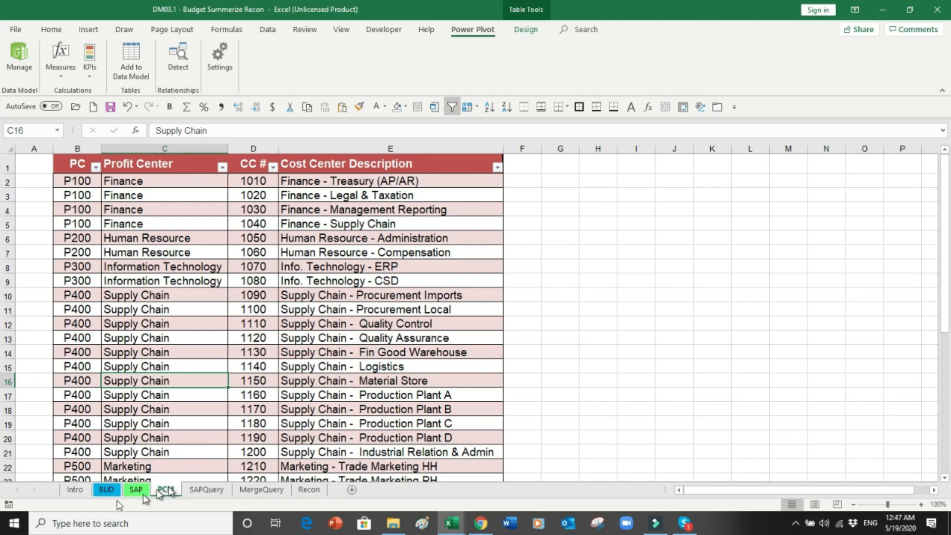
{"action": "left_click", "coordinate": [75, 489]}
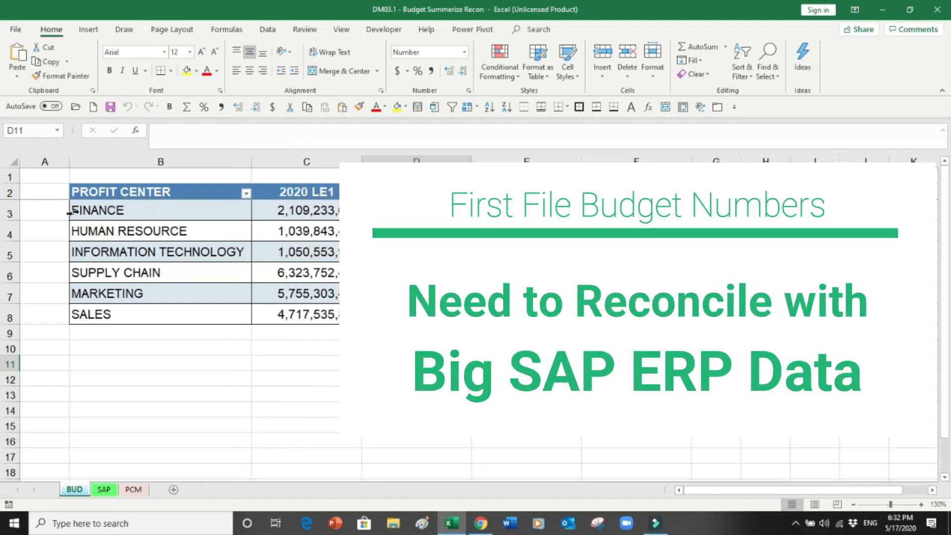
Step: Highlight the FINANCE, HUMAN RESOURCE, INFORMATION TECHNOLOGY, SUPPLY CHAIN and MARKETING budget rows
{"action": "left_click", "coordinate": [10, 210]}
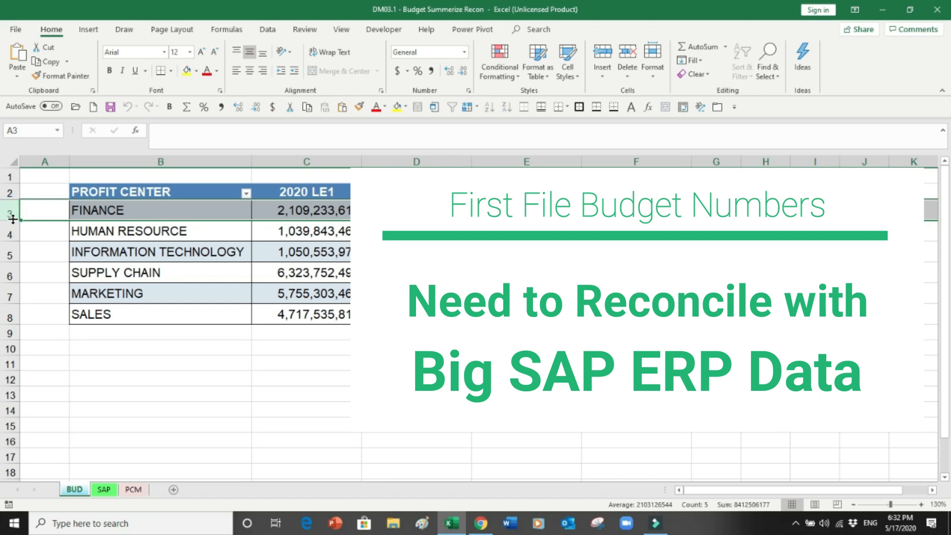
{"action": "left_click", "coordinate": [10, 231]}
{"action": "left_click", "coordinate": [9, 251]}
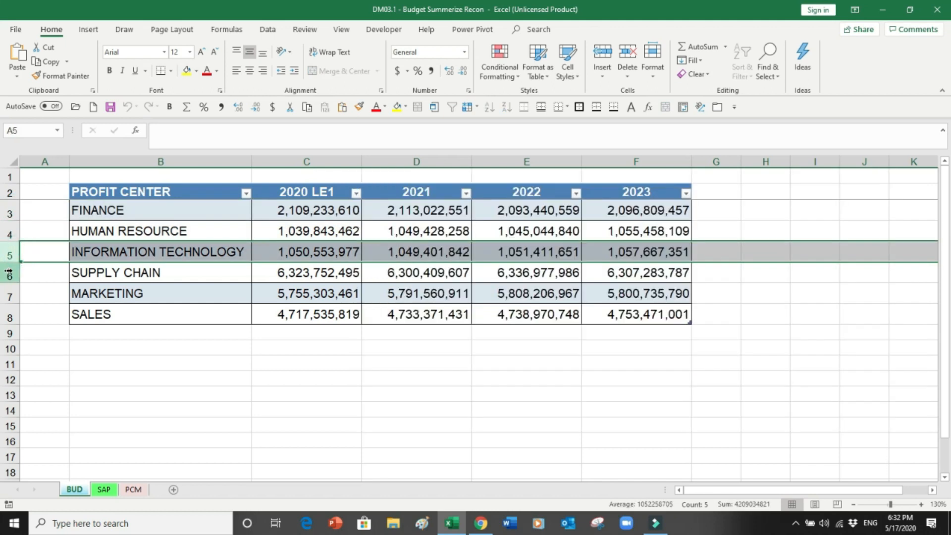
{"action": "left_click", "coordinate": [10, 273]}
{"action": "left_click", "coordinate": [10, 293]}
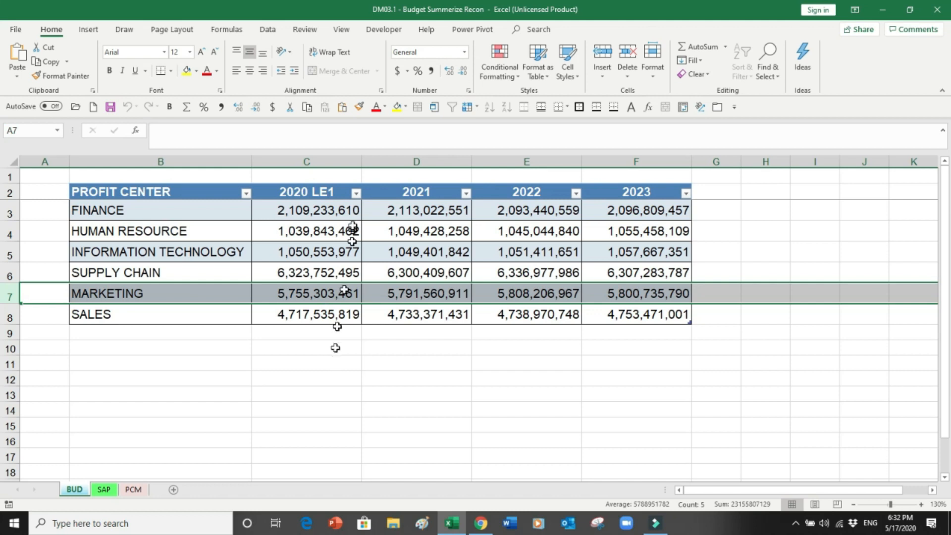
Step: Highlight the 2020 LE1, 2021, 2022 and 2023 budget columns, then move to the SAP sheet
{"action": "left_click", "coordinate": [308, 165]}
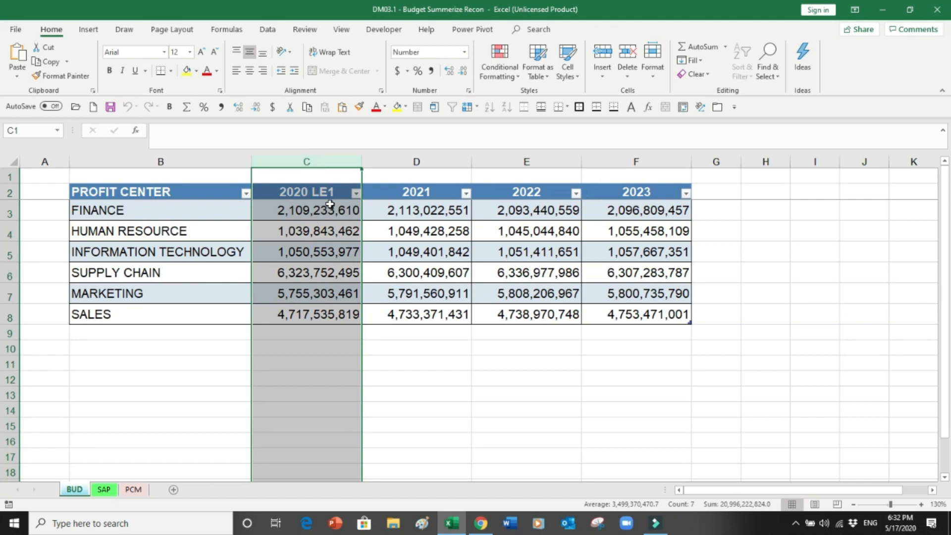
{"action": "left_click", "coordinate": [422, 160]}
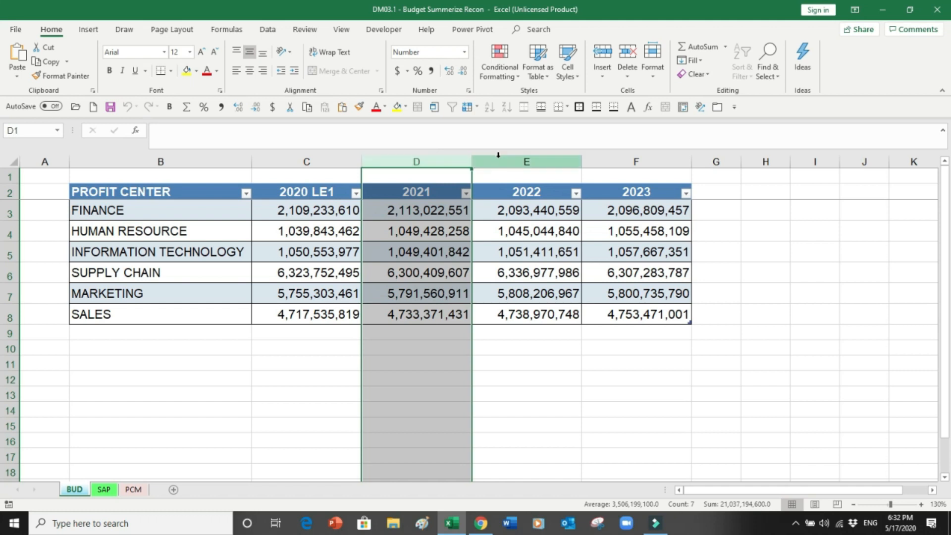
{"action": "left_click", "coordinate": [500, 157]}
{"action": "left_click", "coordinate": [629, 164]}
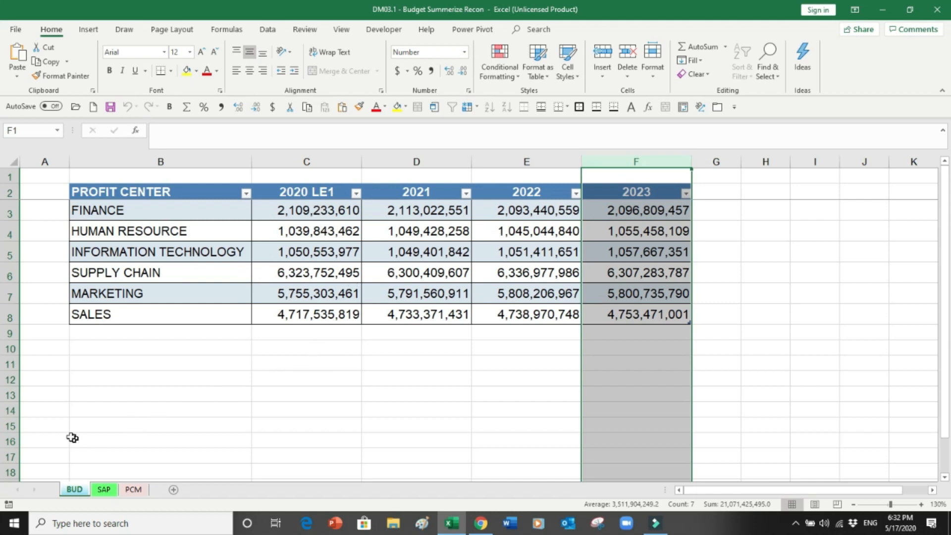
{"action": "left_click", "coordinate": [103, 490]}
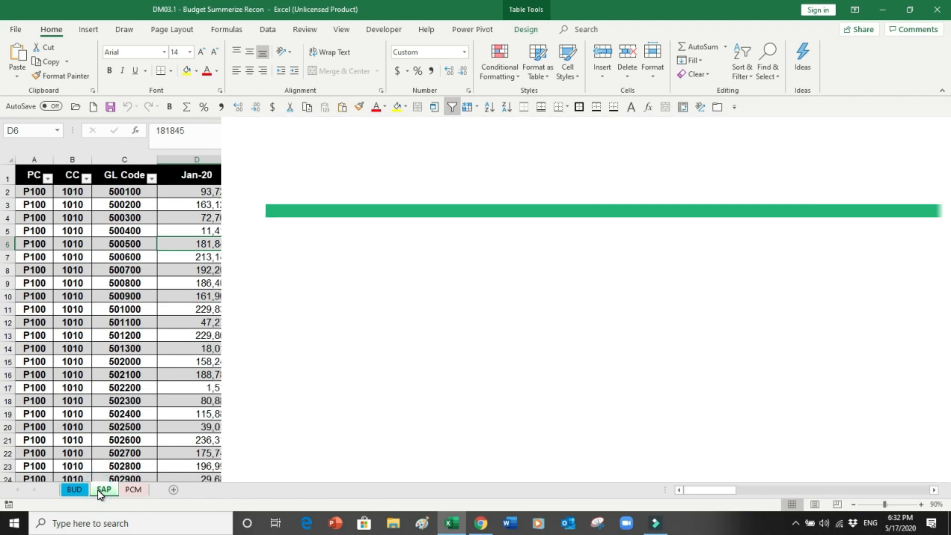
Step: Highlight the SAP sheet's PC and CC columns, then go to cell A1 of the PCM sheet
{"action": "left_click", "coordinate": [32, 158]}
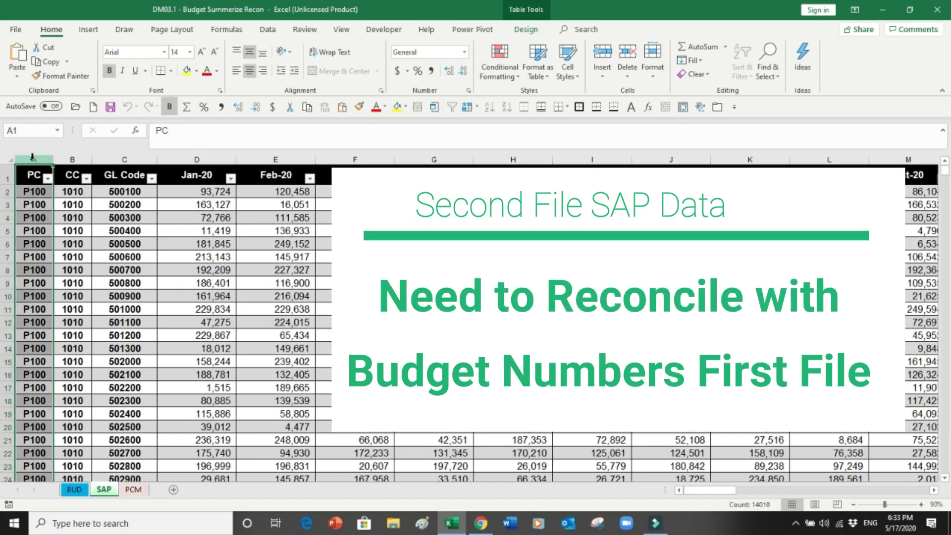
{"action": "left_click", "coordinate": [73, 157]}
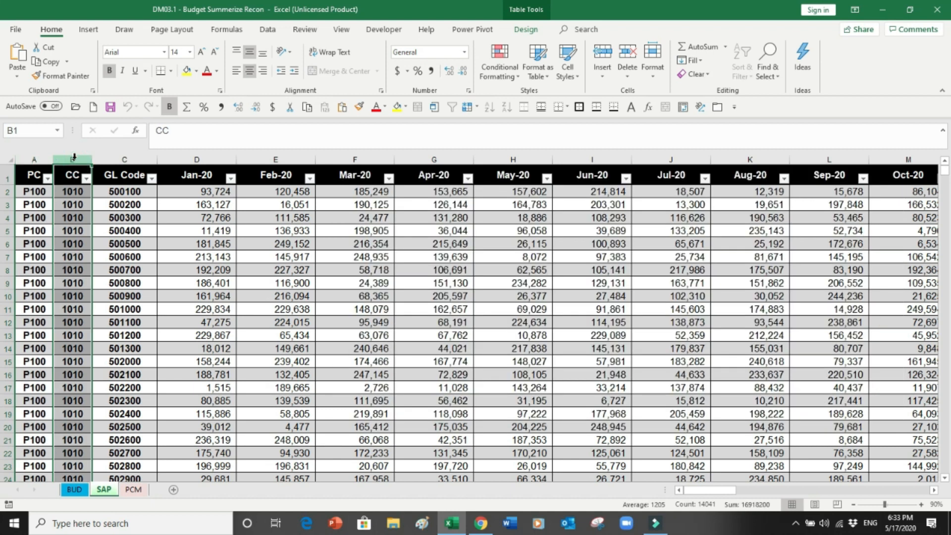
{"action": "left_click", "coordinate": [133, 491]}
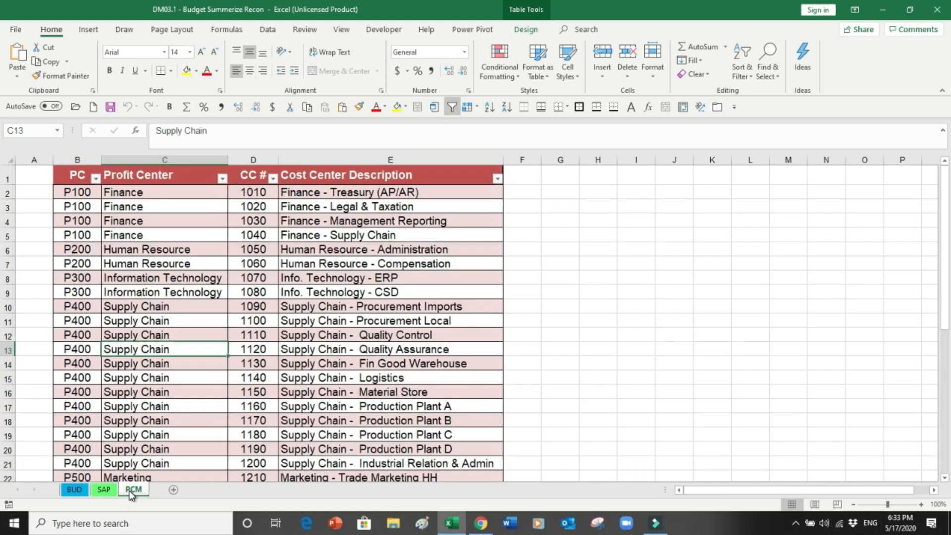
{"action": "key", "text": "ctrl+Home"}
Step: Highlight the Finance P100, Human Resource P200, Information Technology P300 and Supply Chain P400 mappings
{"action": "left_click_drag", "start_coordinate": [75, 193], "coordinate": [119, 230]}
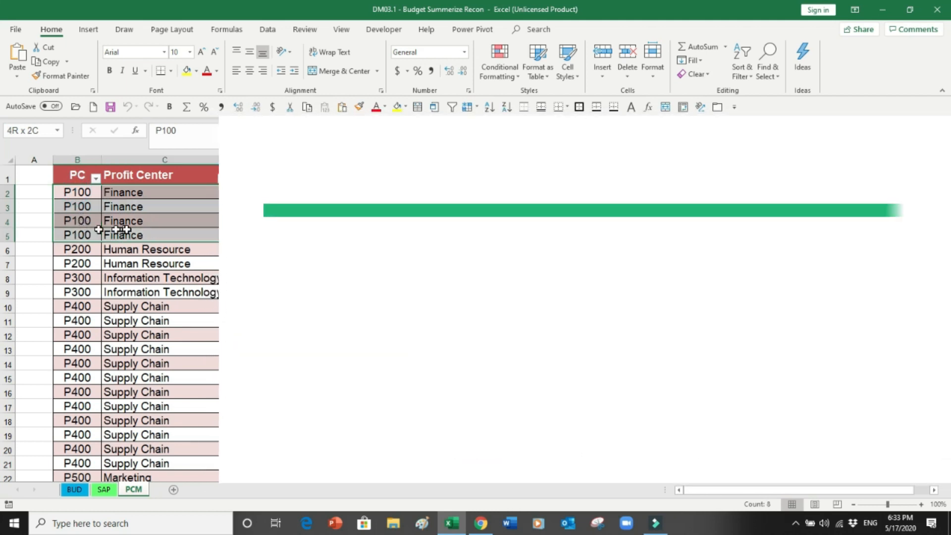
{"action": "left_click_drag", "start_coordinate": [217, 229], "coordinate": [316, 243]}
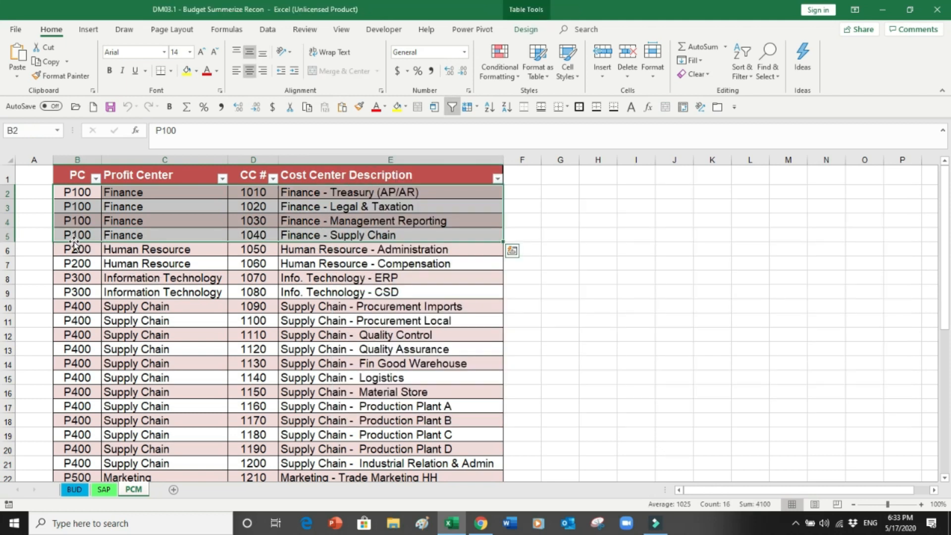
{"action": "left_click_drag", "start_coordinate": [75, 248], "coordinate": [166, 264]}
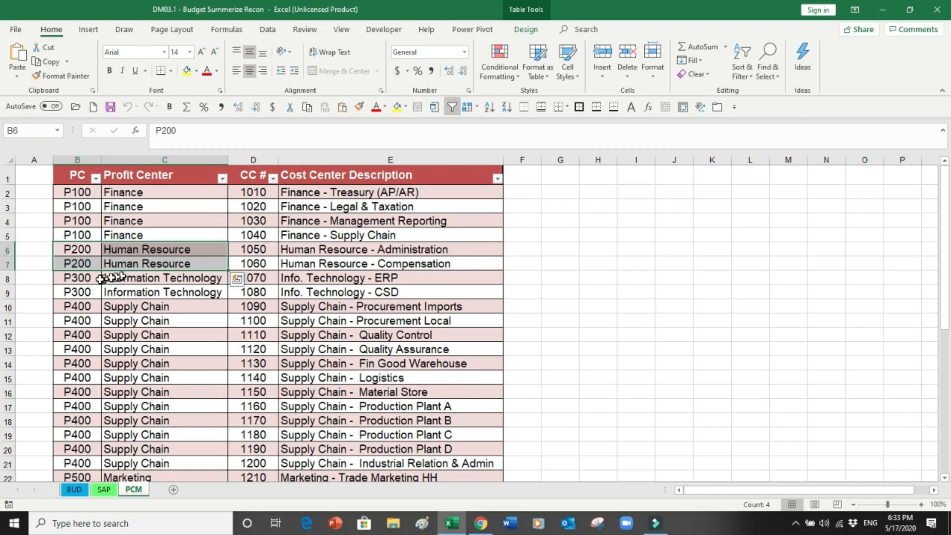
{"action": "left_click_drag", "start_coordinate": [98, 275], "coordinate": [166, 289]}
{"action": "left_click_drag", "start_coordinate": [79, 311], "coordinate": [341, 459]}
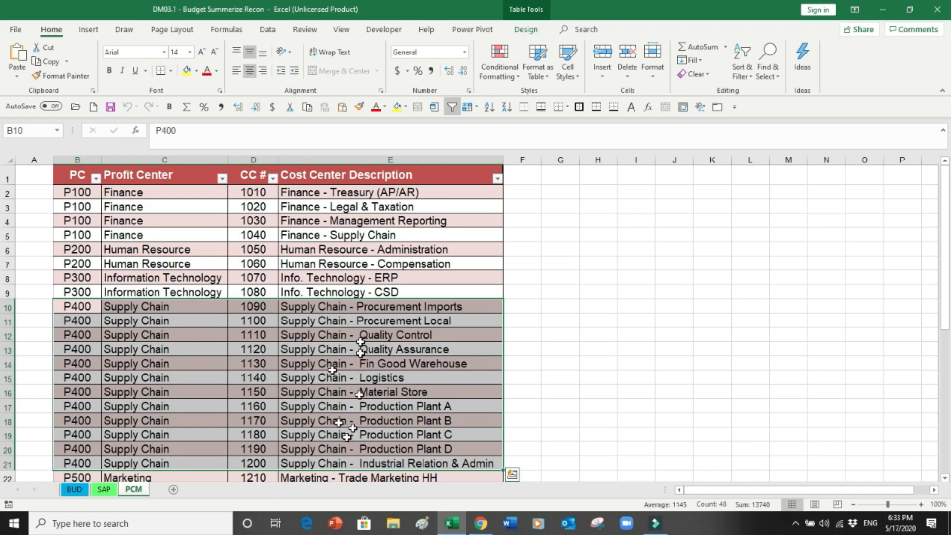
Step: Highlight the Marketing P500 rows and the last Sales P600 entry, then return to the top
{"action": "left_click_drag", "start_coordinate": [947, 237], "coordinate": [948, 341]}
{"action": "left_click_drag", "start_coordinate": [77, 218], "coordinate": [411, 337]}
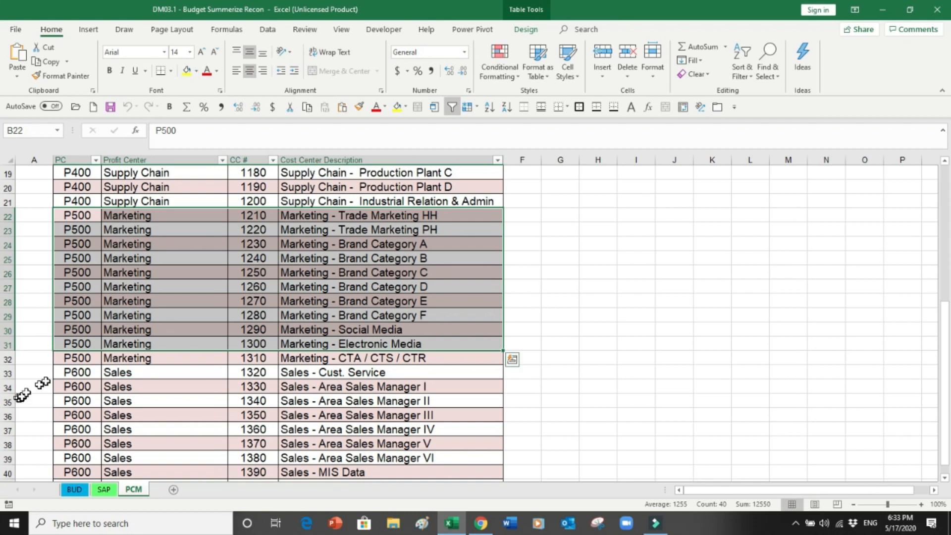
{"action": "left_click_drag", "start_coordinate": [946, 331], "coordinate": [944, 337]}
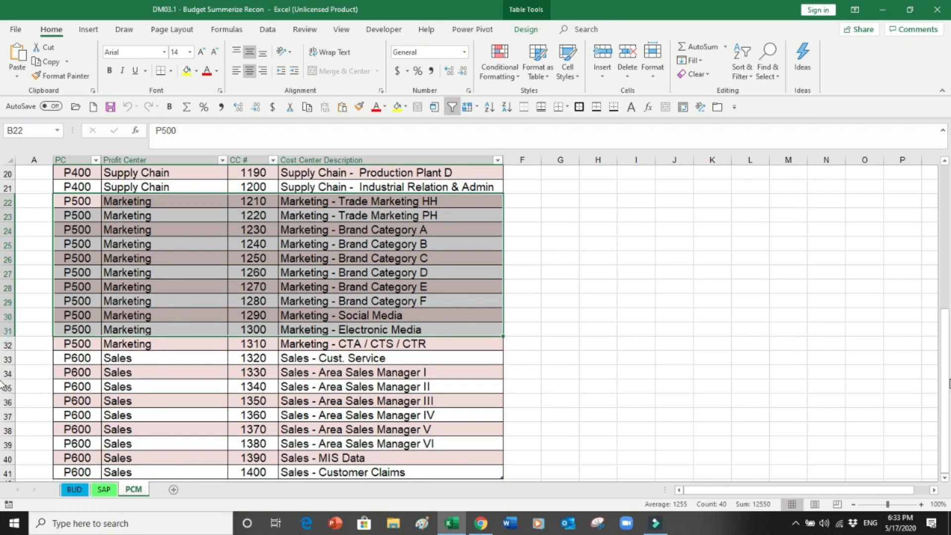
{"action": "left_click", "coordinate": [75, 473]}
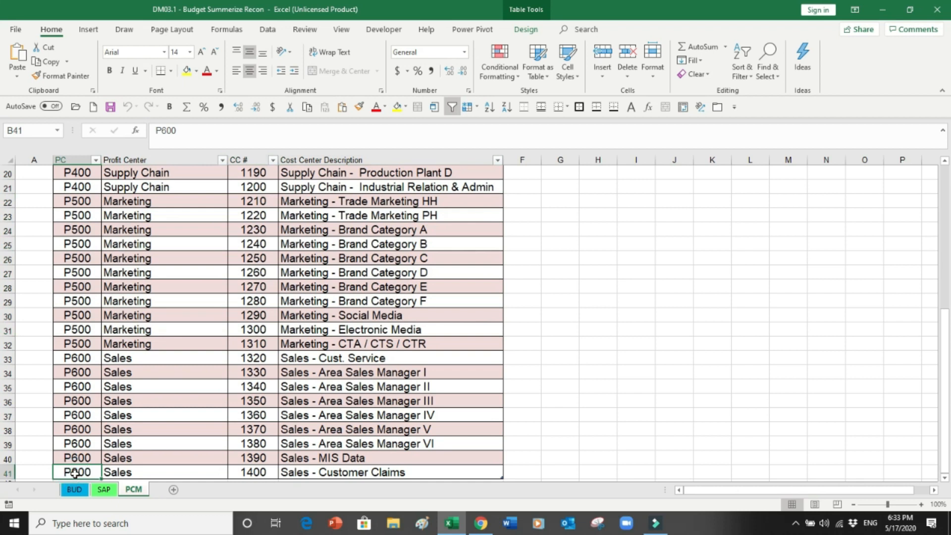
{"action": "key", "text": "ctrl+Home"}
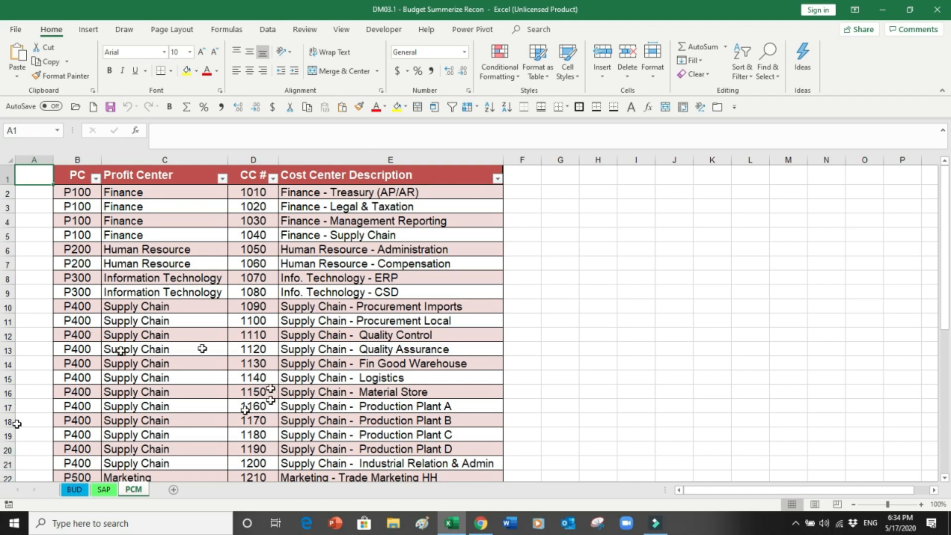
Step: On the SAP sheet, highlight the PC, CC and GL Code columns and the Jan-20 onward month columns
{"action": "left_click", "coordinate": [104, 489]}
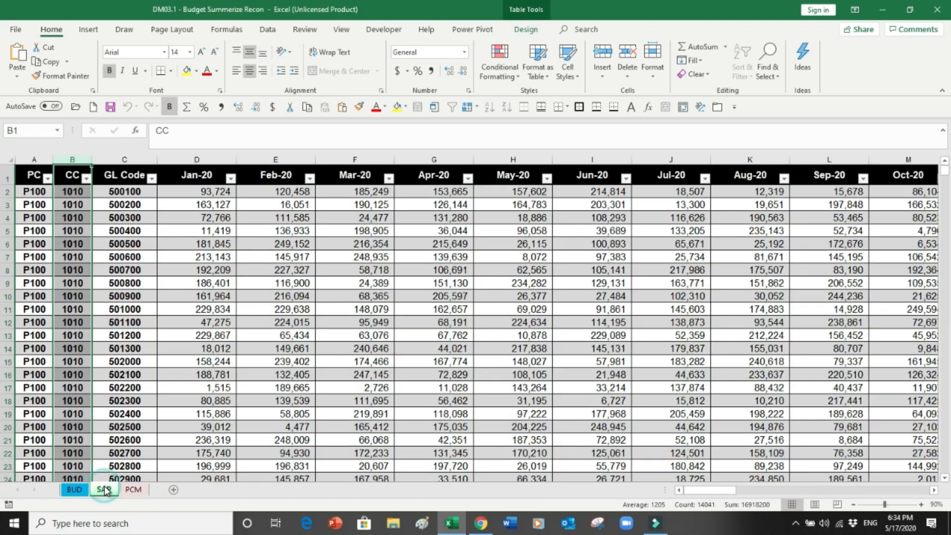
{"action": "left_click", "coordinate": [32, 159]}
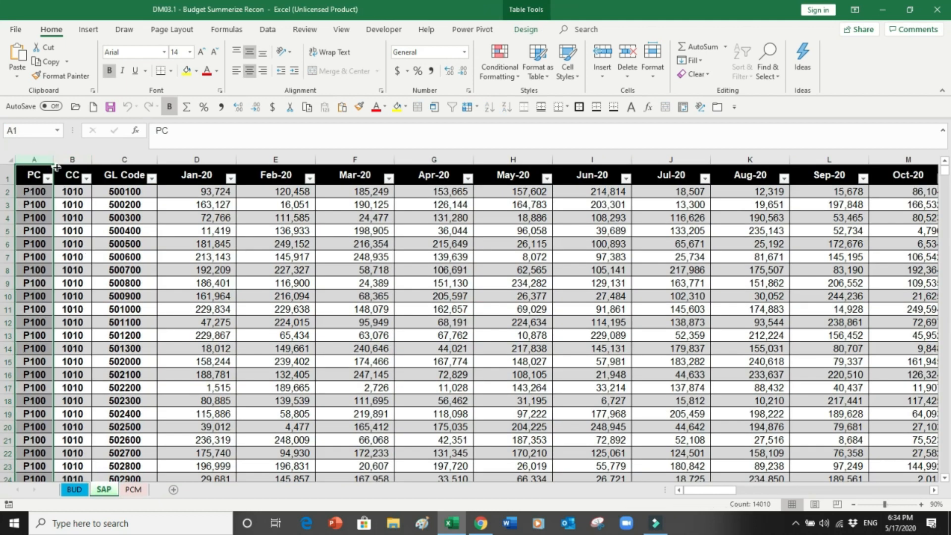
{"action": "left_click", "coordinate": [72, 159]}
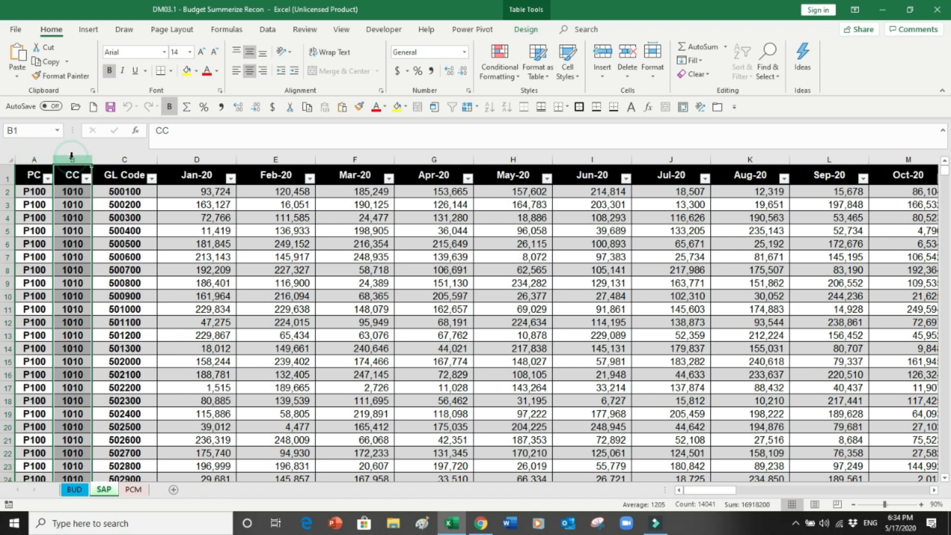
{"action": "left_click", "coordinate": [106, 159]}
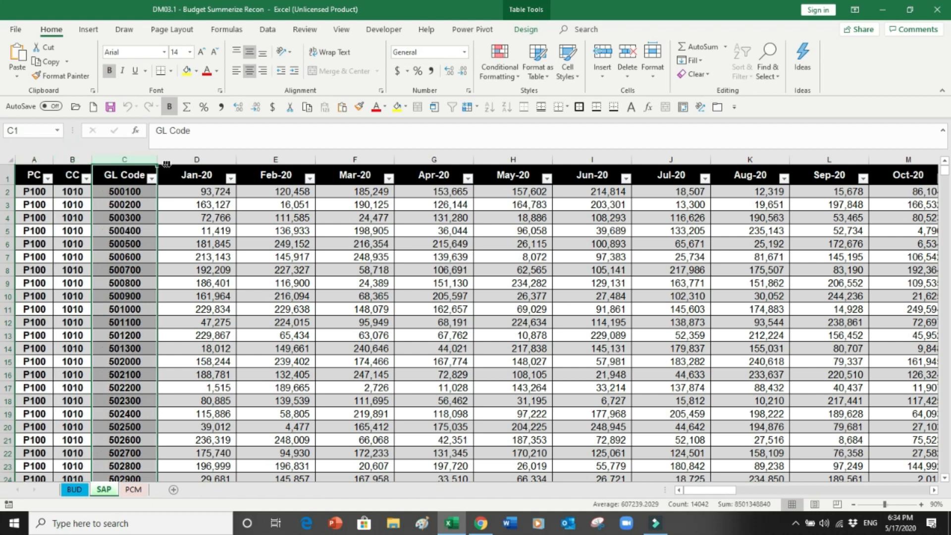
{"action": "left_click", "coordinate": [188, 159]}
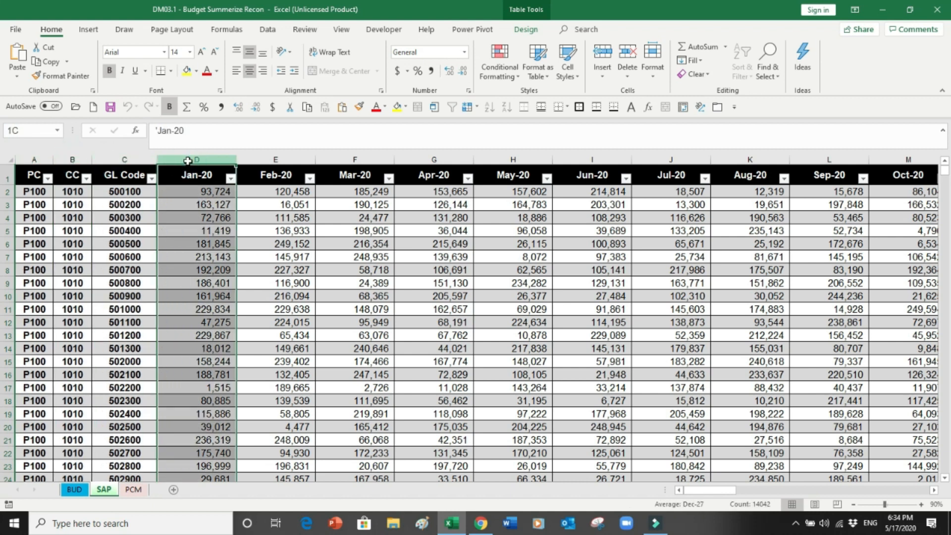
{"action": "left_click_drag", "start_coordinate": [187, 160], "coordinate": [936, 255]}
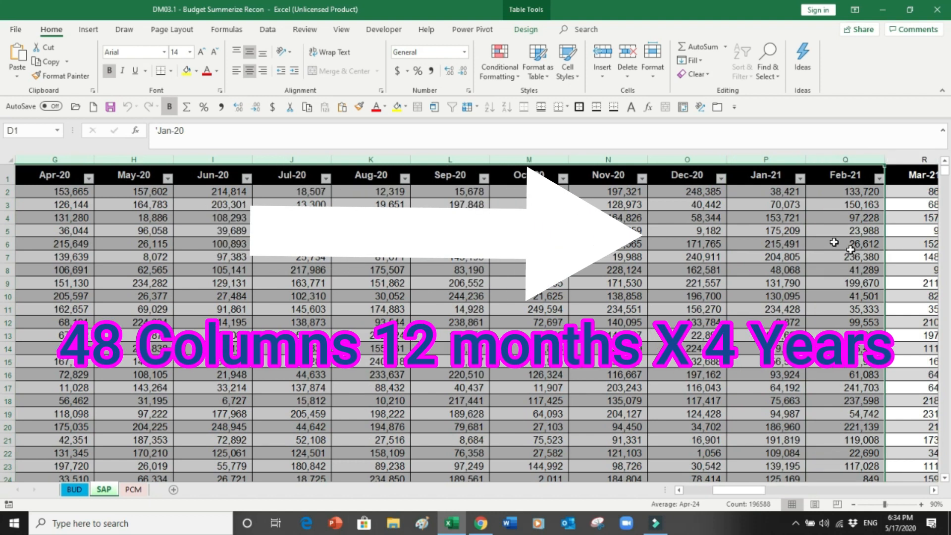
{"action": "left_click", "coordinate": [758, 163]}
{"action": "left_click_drag", "start_coordinate": [757, 163], "coordinate": [915, 205]}
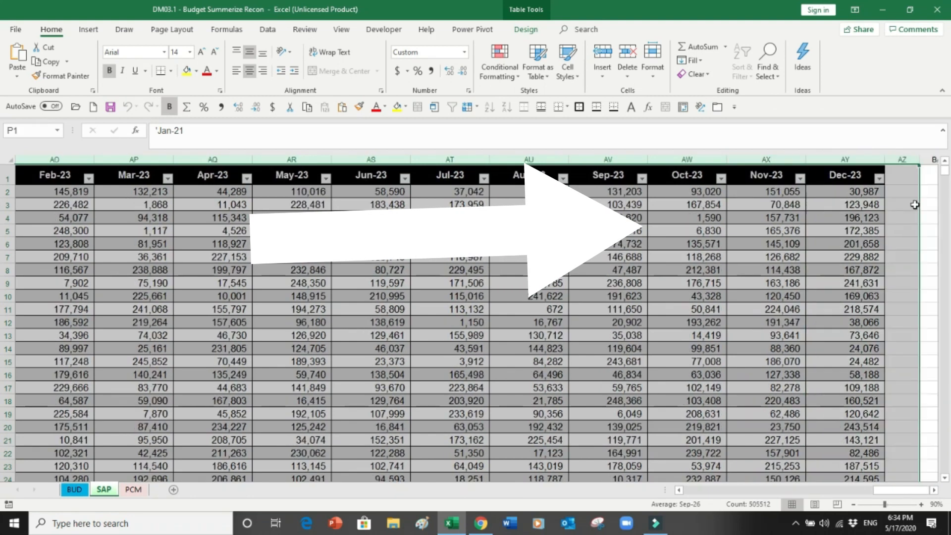
Step: Select the month columns from Dec-23 back to Jan-20
{"action": "left_click", "coordinate": [816, 175]}
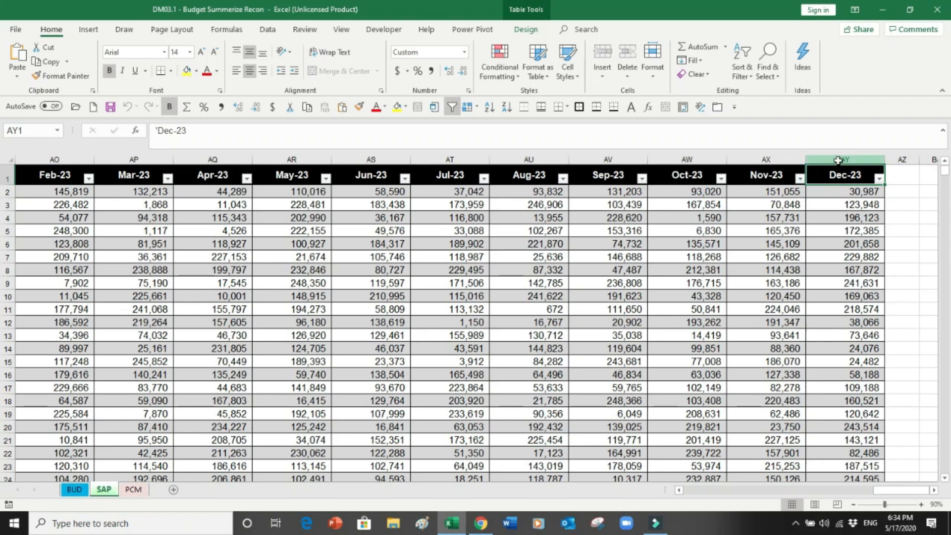
{"action": "left_click", "coordinate": [838, 159]}
{"action": "key", "text": "shift+Left"}
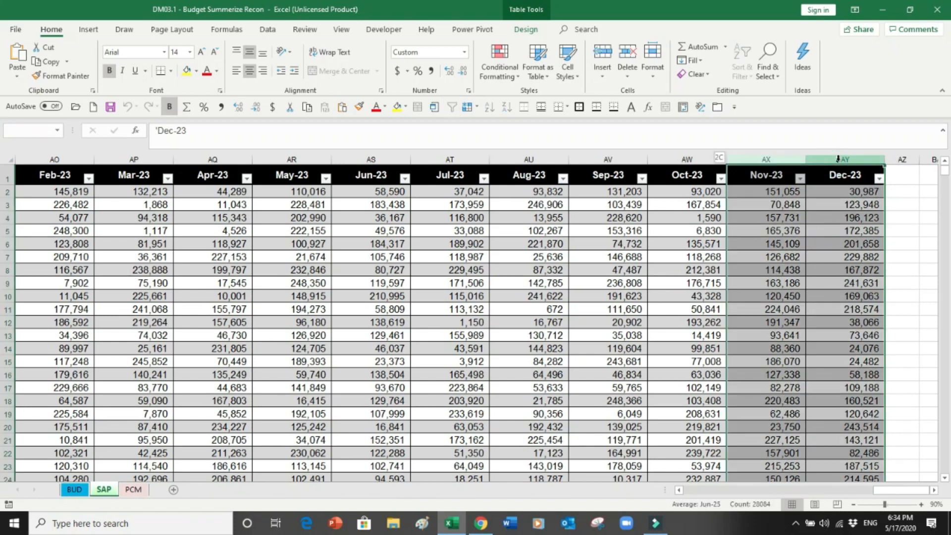
{"action": "key", "text": "shift+Left"}
{"action": "key", "text": "shift+Left"}
{"action": "key", "text": "shift+Left"}
{"action": "key", "text": "shift+Left"}
{"action": "key", "text": "shift+Left"}
{"action": "key", "text": "shift+Left"}
{"action": "key", "text": "shift+Left"}
{"action": "key", "text": "shift+Left"}
{"action": "key", "text": "shift+Left"}
{"action": "key", "text": "shift+Left"}
{"action": "key", "text": "shift+Left"}
{"action": "key", "text": "shift+Left"}
{"action": "key", "text": "shift+Left"}
{"action": "key", "text": "shift+Left"}
{"action": "key", "text": "shift+Left"}
{"action": "key", "text": "shift+Left"}
{"action": "key", "text": "shift+Left"}
{"action": "key", "text": "shift+Left"}
{"action": "key", "text": "shift+Left"}
{"action": "key", "text": "shift+Left"}
{"action": "key", "text": "shift+Left"}
{"action": "key", "text": "shift+Left"}
{"action": "key", "text": "shift+Left"}
{"action": "key", "text": "shift+Left"}
{"action": "key", "text": "shift+Left"}
{"action": "key", "text": "shift+Left"}
{"action": "key", "text": "shift+Left"}
{"action": "key", "text": "shift+Left"}
{"action": "key", "text": "shift+Left"}
{"action": "key", "text": "shift+Left"}
{"action": "key", "text": "shift+Left"}
{"action": "key", "text": "shift+Left"}
{"action": "key", "text": "shift+Left"}
{"action": "key", "text": "shift+Left"}
{"action": "key", "text": "shift+Left"}
{"action": "key", "text": "shift+Left"}
{"action": "key", "text": "shift+Left"}
{"action": "key", "text": "shift+Right"}
{"action": "key", "text": "shift+Right"}
{"action": "key", "text": "shift+Right"}
{"action": "key", "text": "shift+Right"}
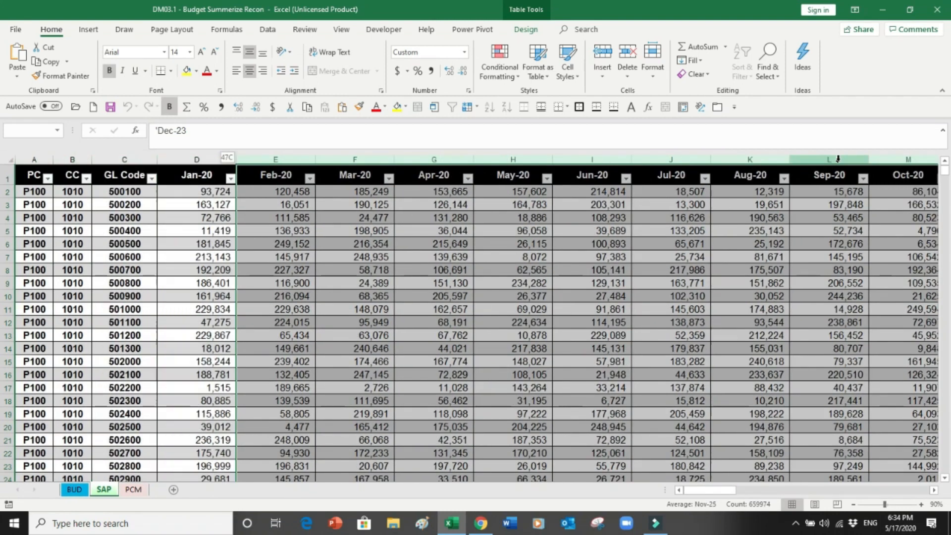
{"action": "key", "text": "shift+Left"}
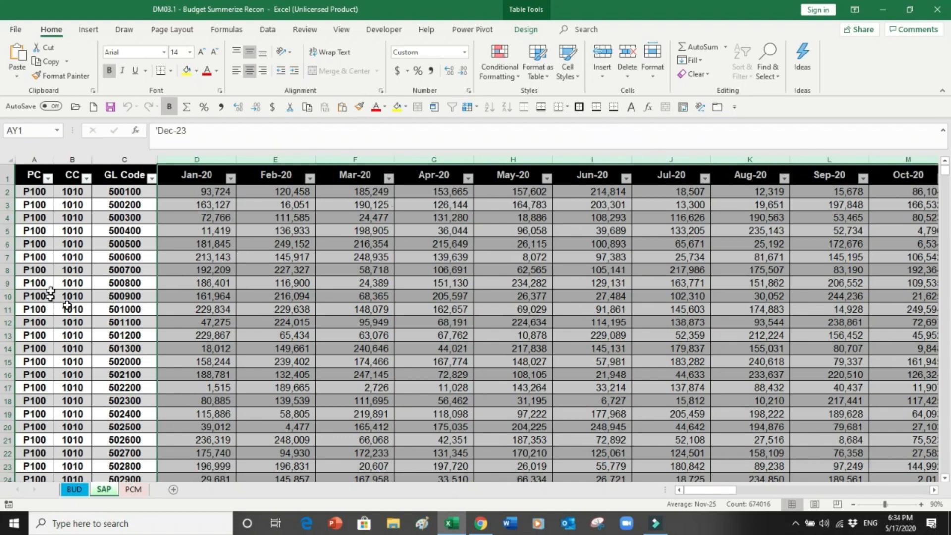
Step: Jump to the bottom of the SAP data and select the 1400 Total row
{"action": "left_click", "coordinate": [63, 230]}
{"action": "left_click", "coordinate": [23, 237]}
{"action": "key", "text": "Right"}
{"action": "key", "text": "Down"}
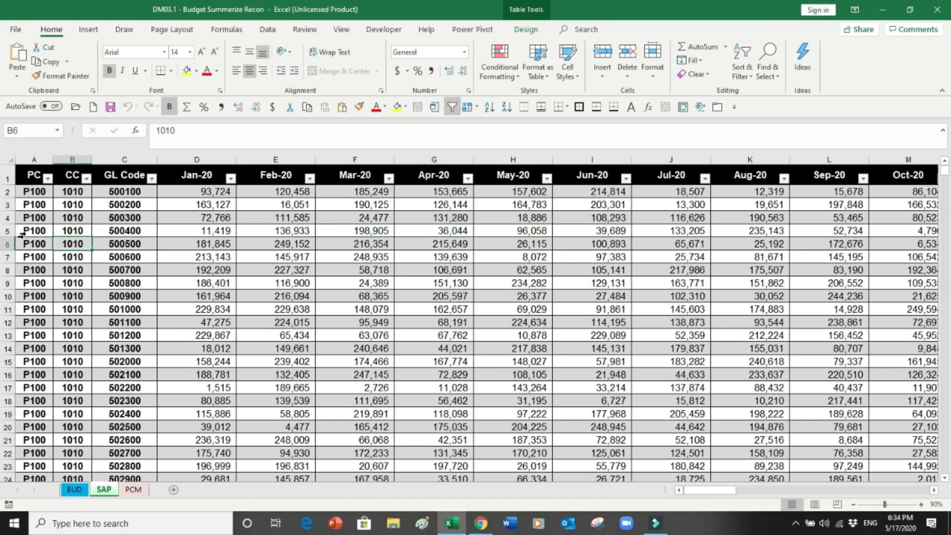
{"action": "key", "text": "ctrl+Down"}
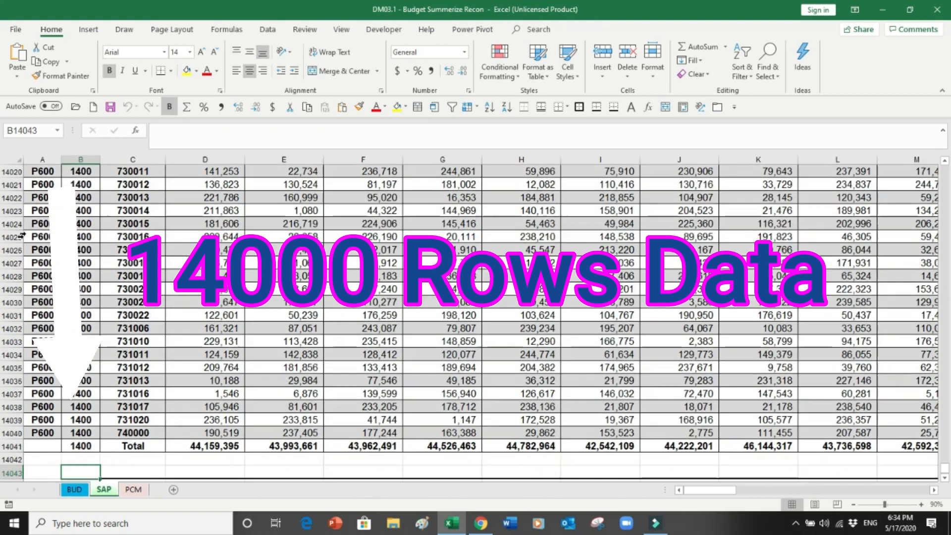
{"action": "key", "text": "Up"}
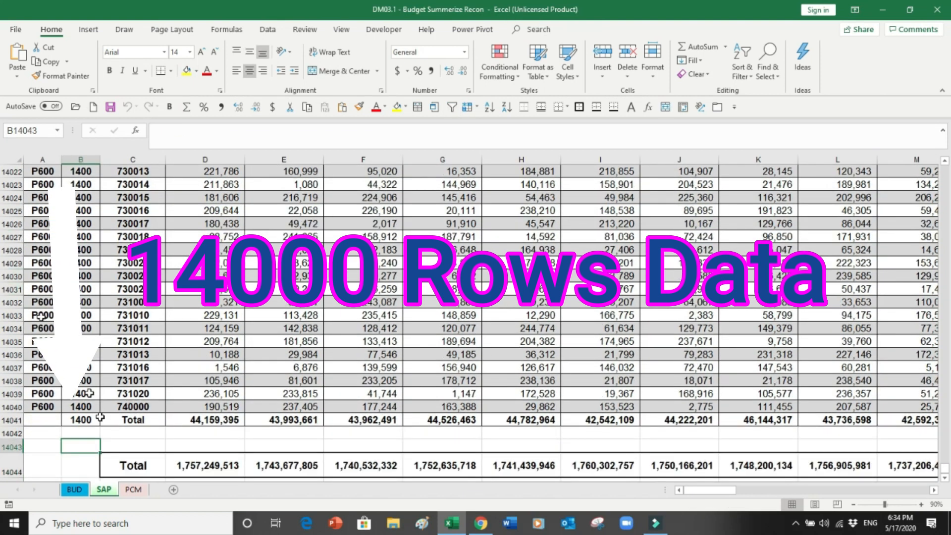
{"action": "left_click", "coordinate": [6, 419]}
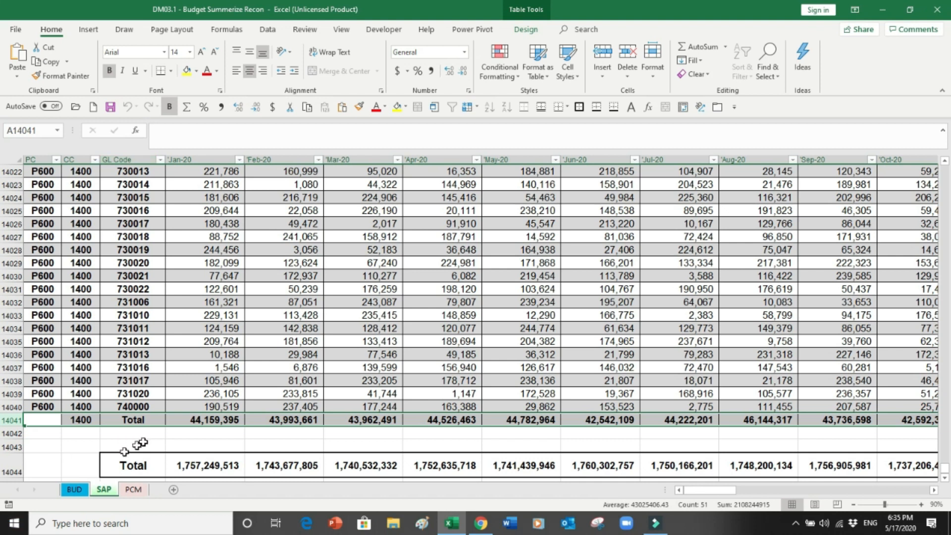
{"action": "left_click", "coordinate": [76, 489]}
{"action": "left_click_drag", "start_coordinate": [329, 212], "coordinate": [595, 312]}
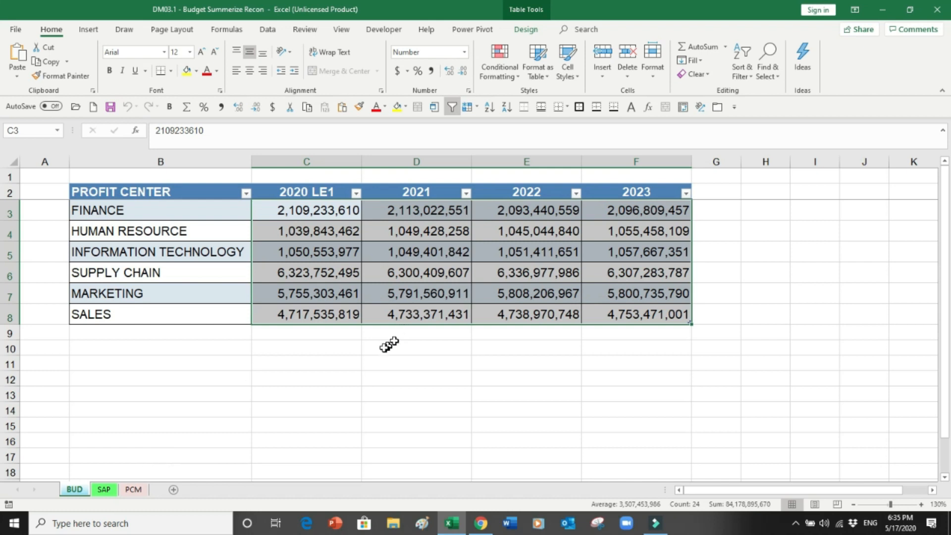
{"action": "left_click", "coordinate": [105, 490]}
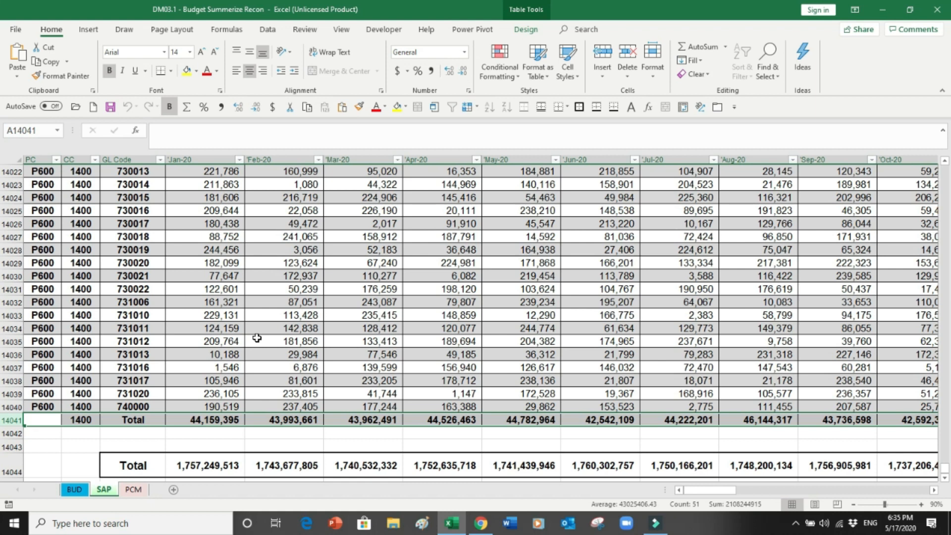
{"action": "key", "text": "ctrl+Home"}
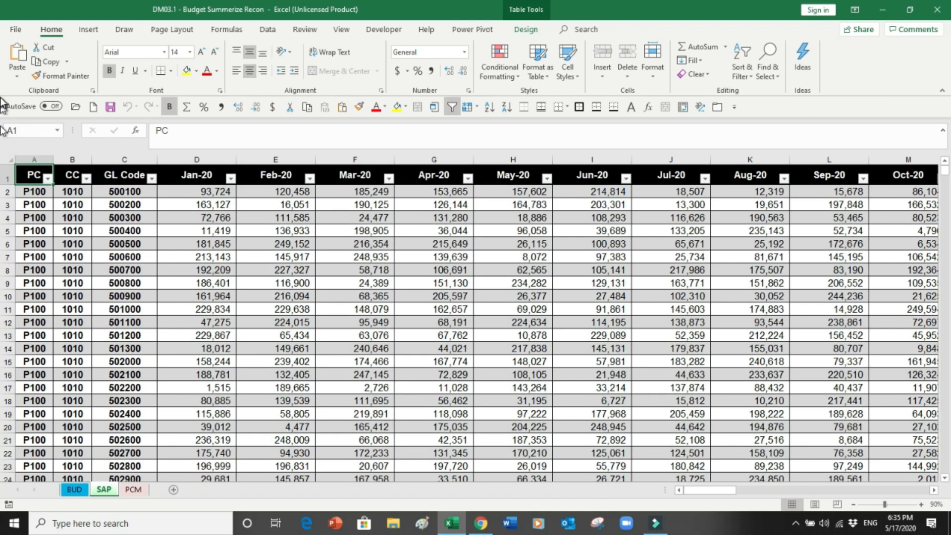
{"action": "left_click", "coordinate": [17, 31]}
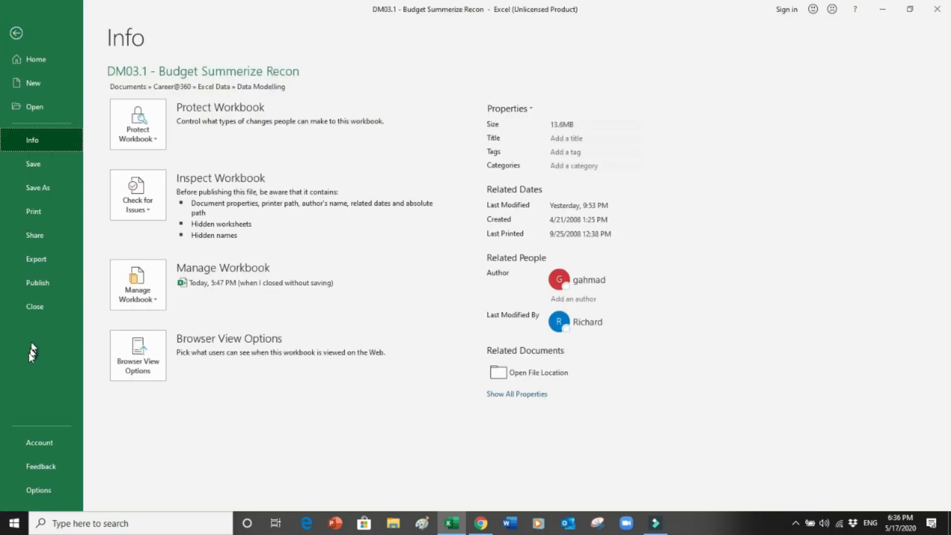
{"action": "left_click", "coordinate": [36, 486]}
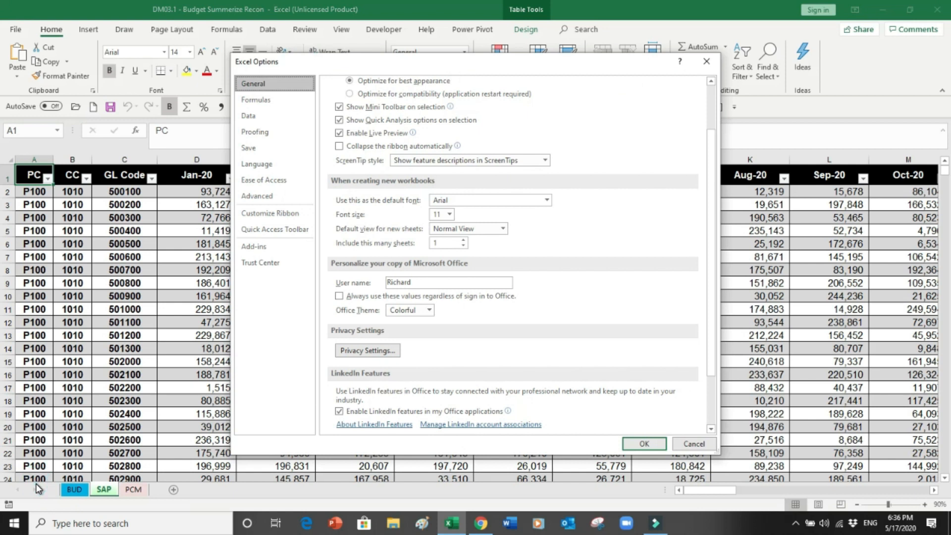
{"action": "left_click", "coordinate": [264, 247]}
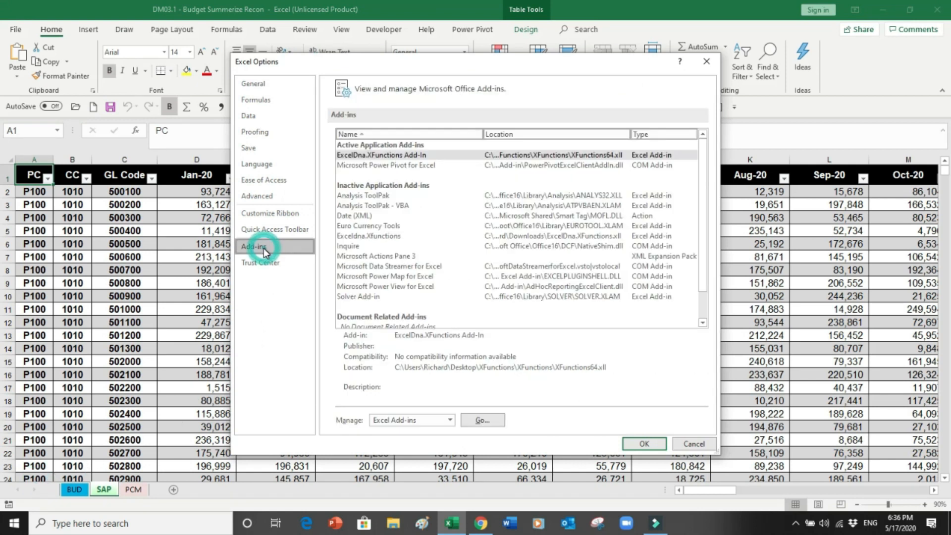
{"action": "left_click", "coordinate": [450, 420]}
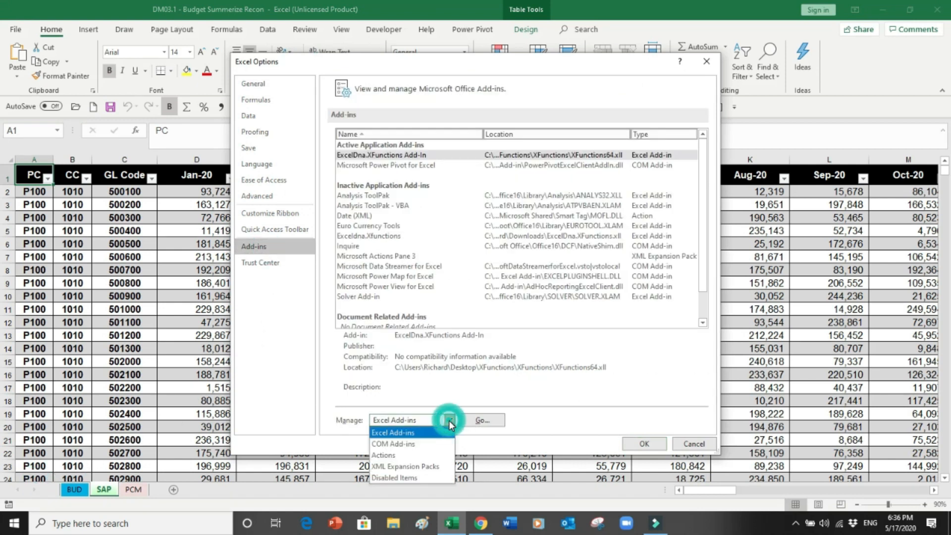
{"action": "left_click", "coordinate": [415, 445]}
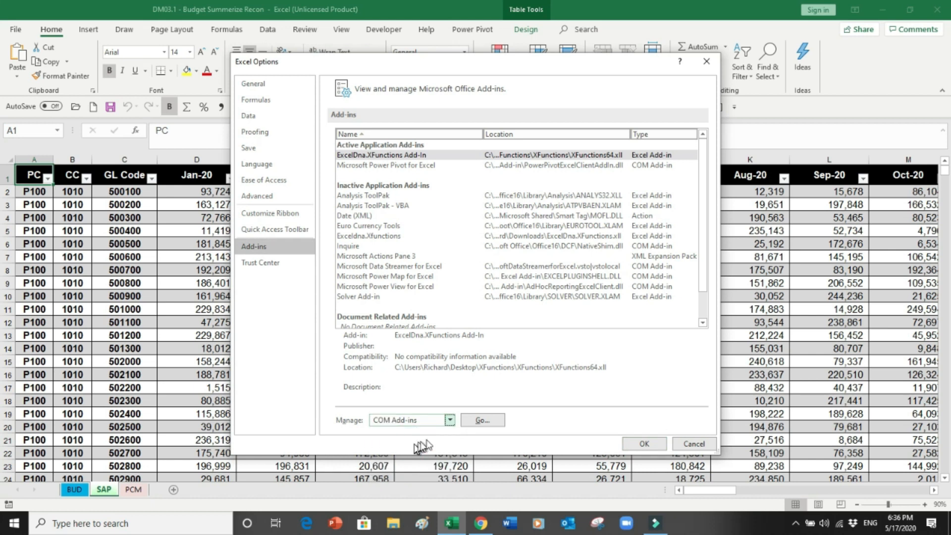
{"action": "left_click", "coordinate": [489, 421]}
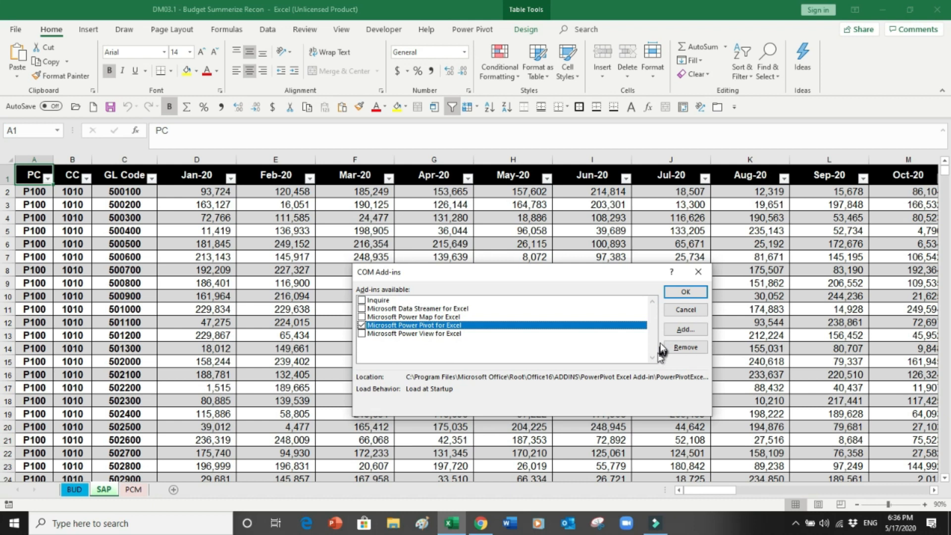
{"action": "left_click", "coordinate": [676, 310]}
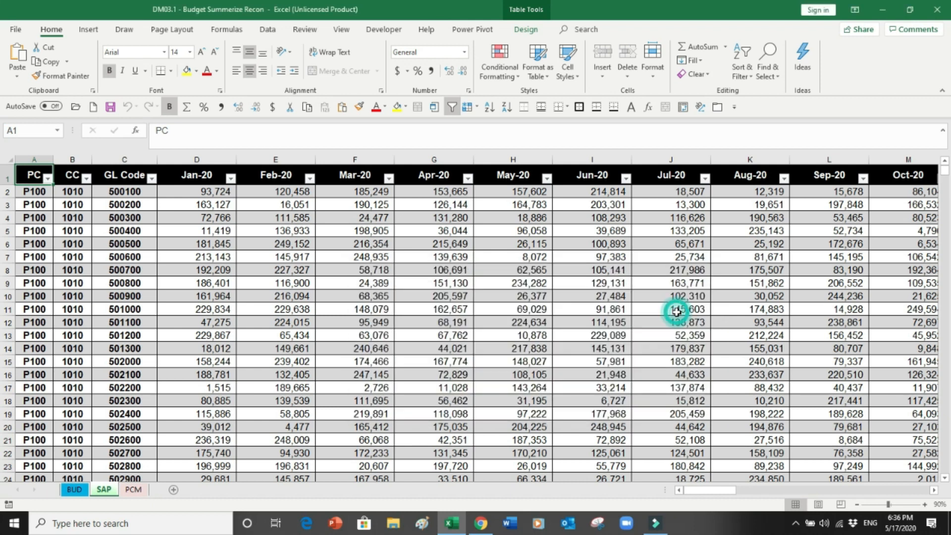
Step: Show the Power Pivot ribbon, select the Jan-20 to Jun-20 columns, then view the BUD sheet
{"action": "left_click", "coordinate": [471, 29]}
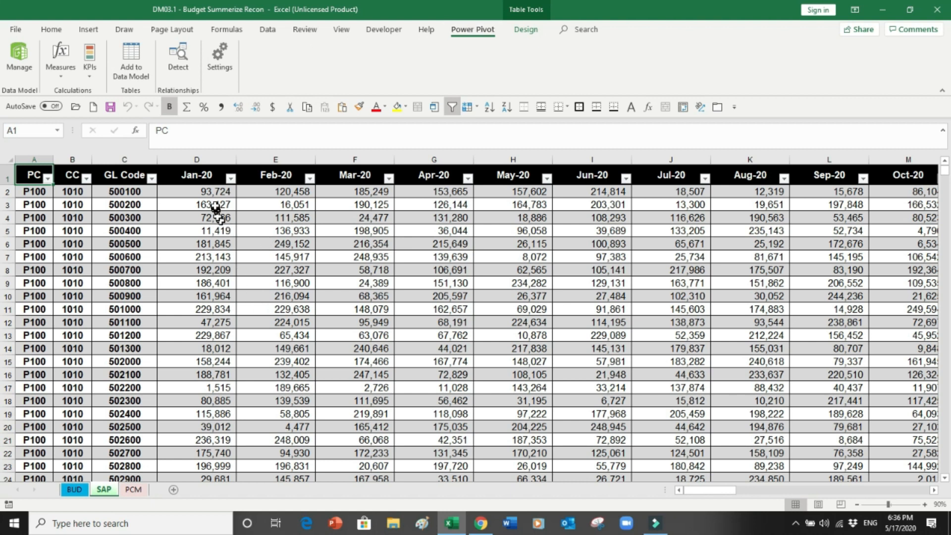
{"action": "left_click_drag", "start_coordinate": [205, 160], "coordinate": [590, 163]}
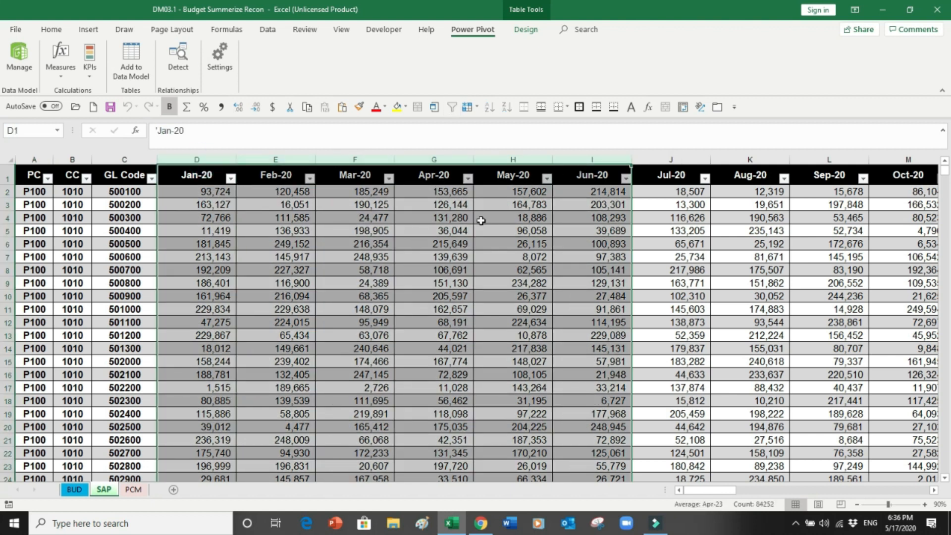
{"action": "left_click", "coordinate": [75, 490]}
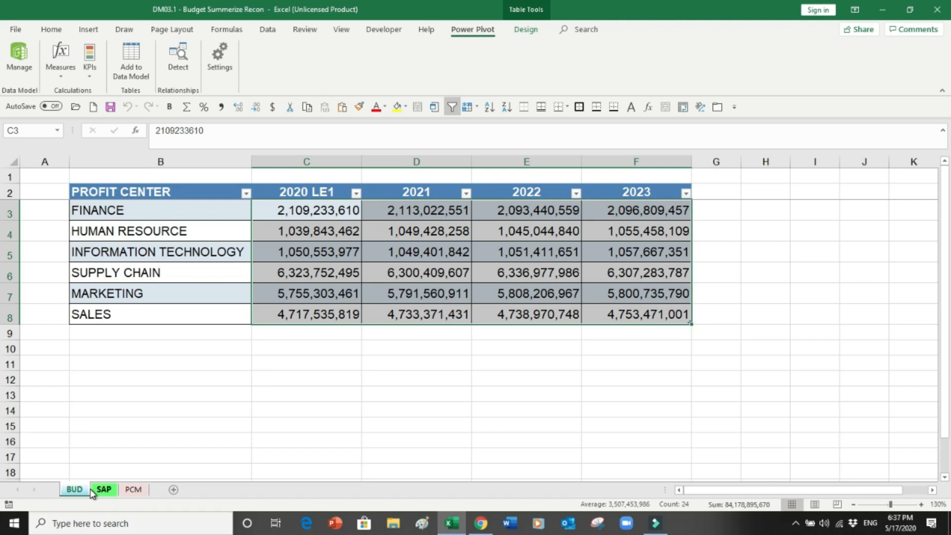
Step: Page down the SAP sheet to select the 1010 Total row, then show the PCM sheet
{"action": "left_click", "coordinate": [99, 490]}
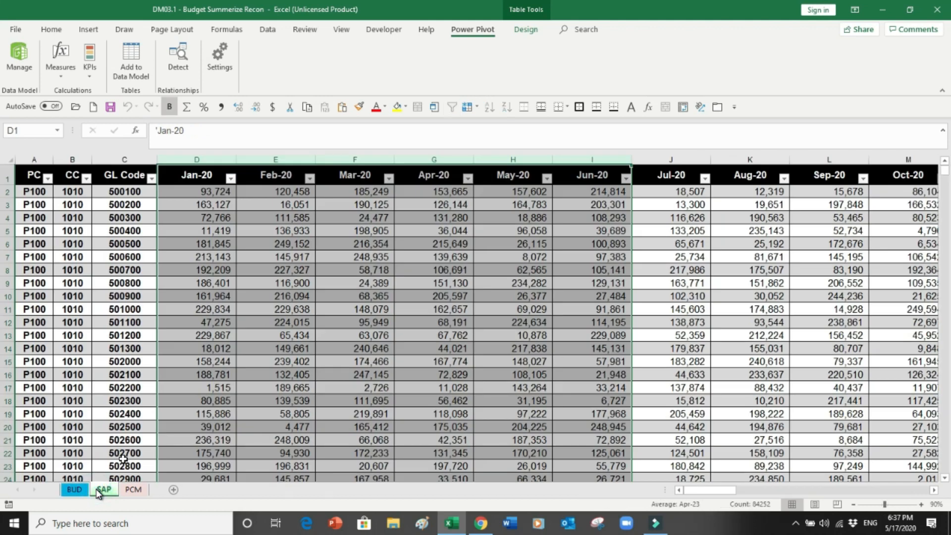
{"action": "left_click", "coordinate": [196, 373]}
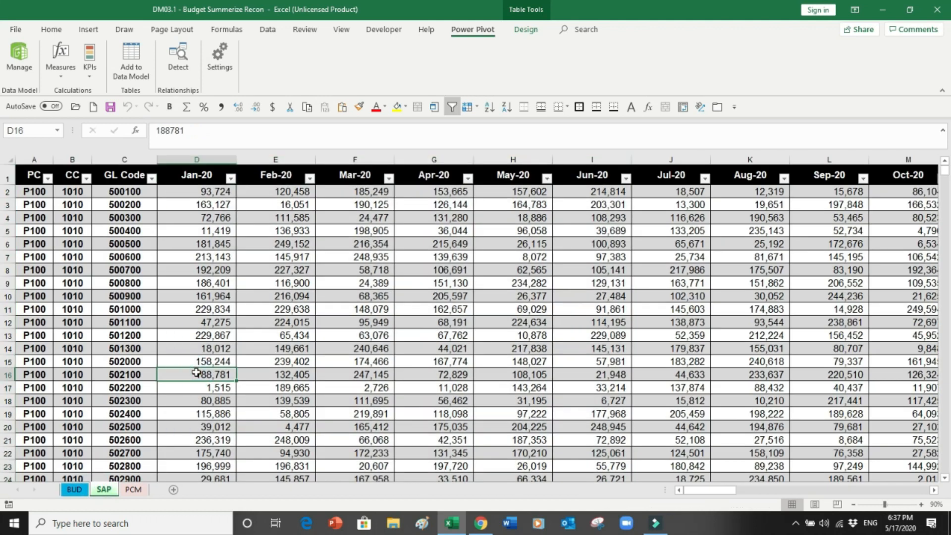
{"action": "key", "text": "Page_Down"}
{"action": "key", "text": "Page_Down"}
{"action": "key", "text": "Page_Down"}
{"action": "key", "text": "Page_Down"}
{"action": "key", "text": "Page_Down"}
{"action": "key", "text": "Page_Down"}
{"action": "key", "text": "Page_Down"}
{"action": "key", "text": "Page_Down"}
{"action": "key", "text": "Page_Down"}
{"action": "key", "text": "Page_Down"}
{"action": "key", "text": "Page_Down"}
{"action": "key", "text": "Page_Down"}
{"action": "key", "text": "Page_Down"}
{"action": "key", "text": "Page_Down"}
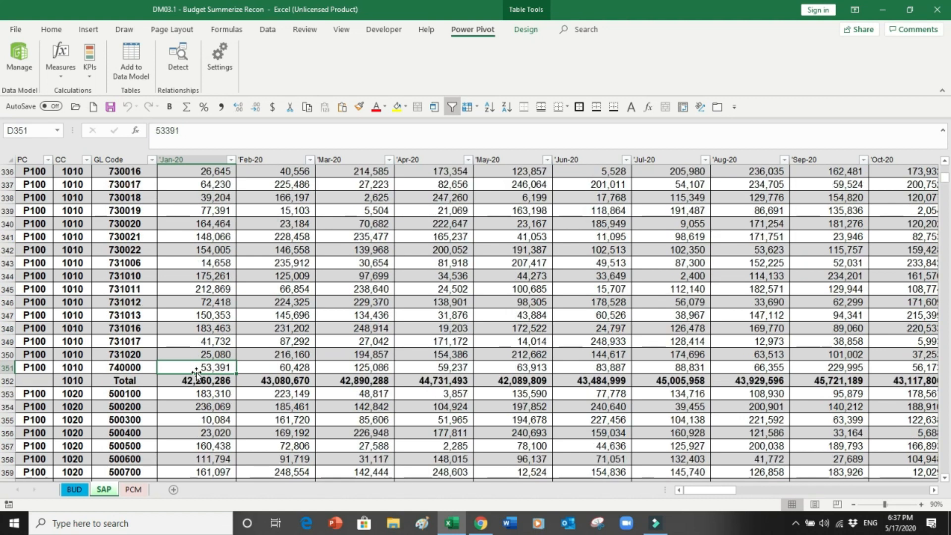
{"action": "left_click", "coordinate": [8, 379]}
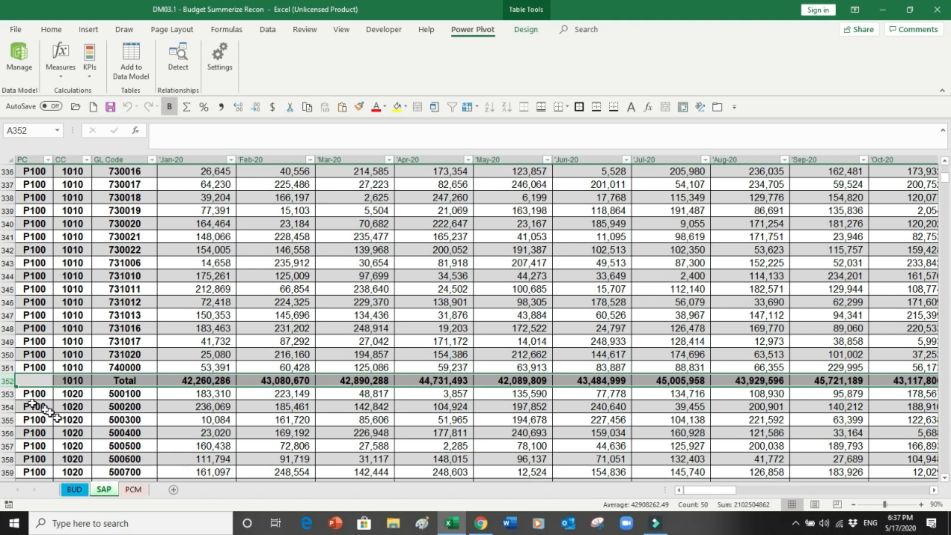
{"action": "left_click", "coordinate": [137, 492]}
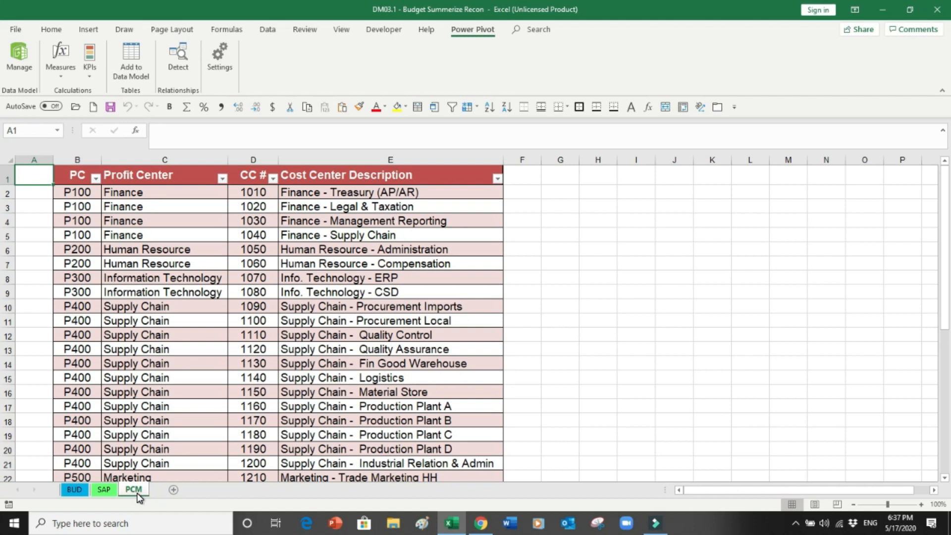
{"action": "left_click", "coordinate": [78, 159]}
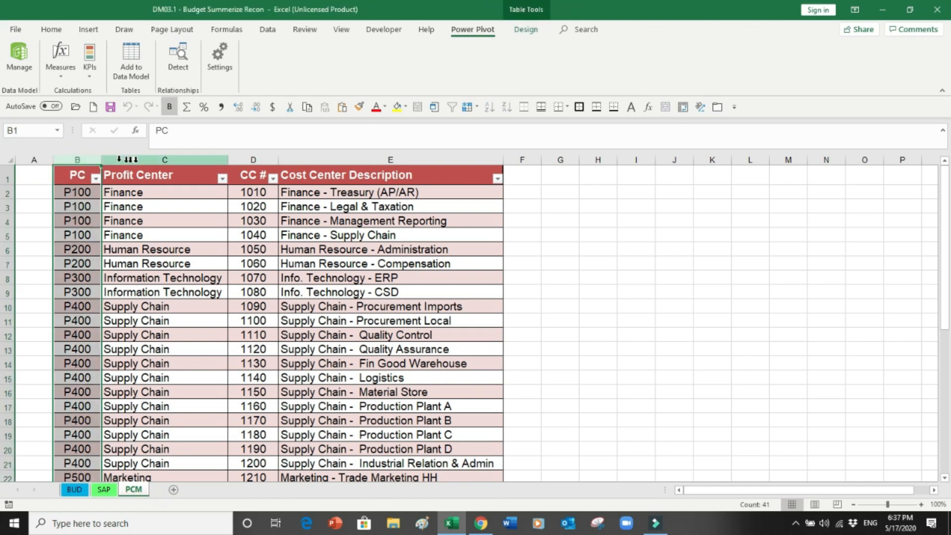
{"action": "left_click", "coordinate": [131, 159]}
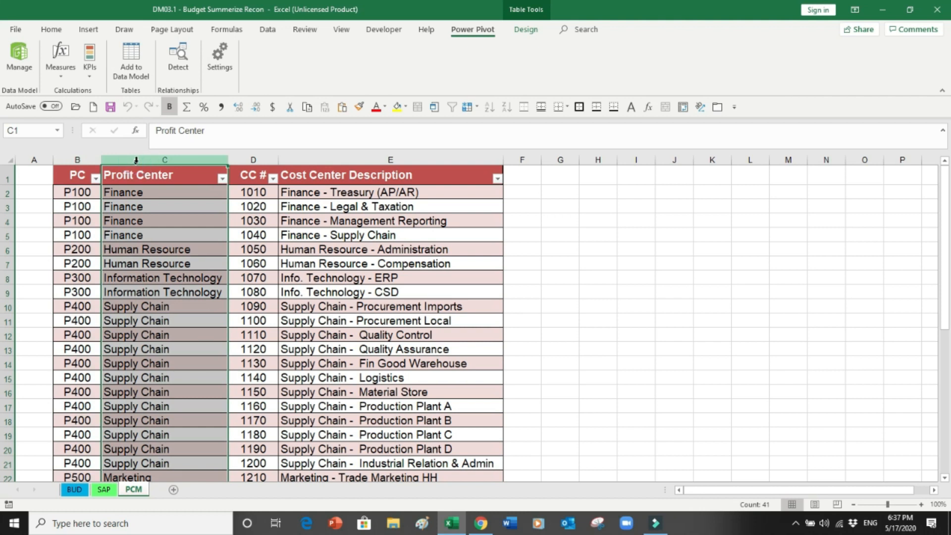
{"action": "left_click", "coordinate": [251, 159]}
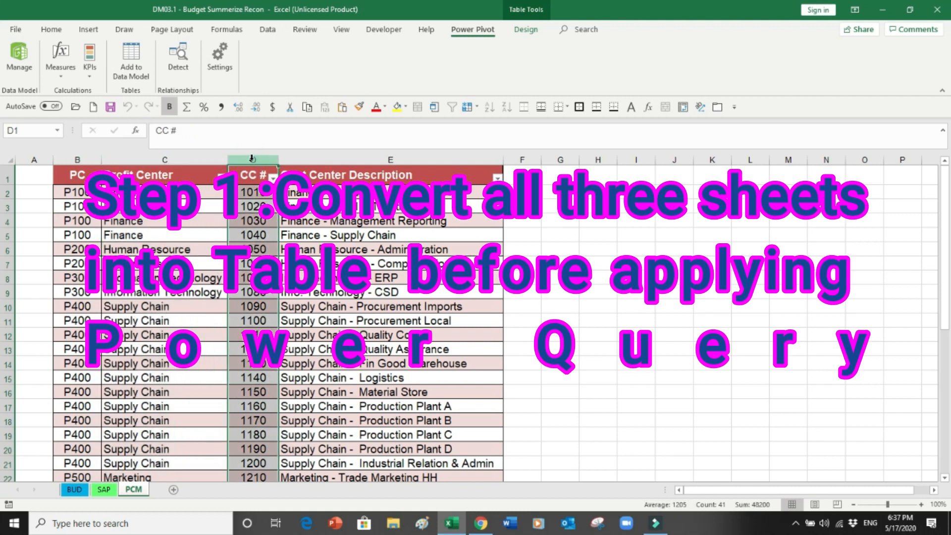
{"action": "left_click", "coordinate": [313, 160]}
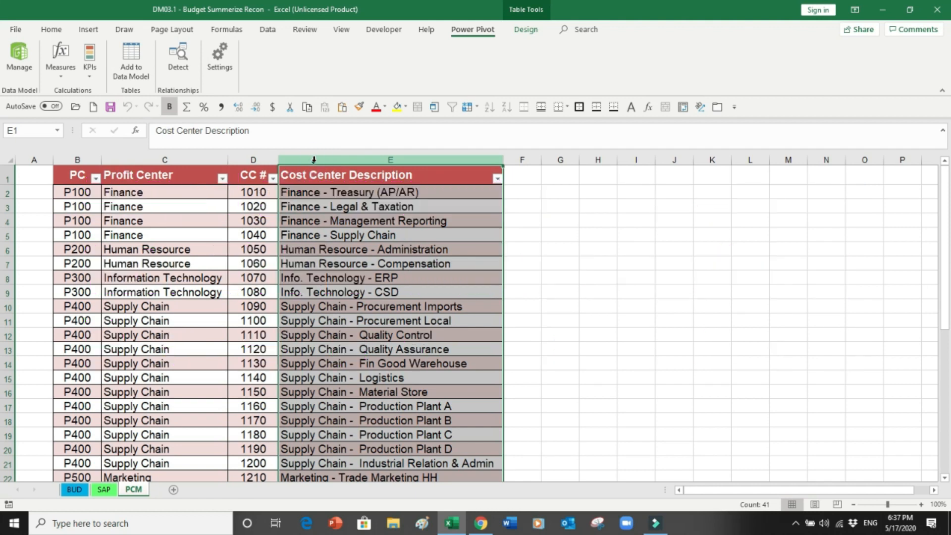
Step: Load the SAP sheet's table into Power Query as Table3 via Data > From Table/Range
{"action": "left_click", "coordinate": [104, 489]}
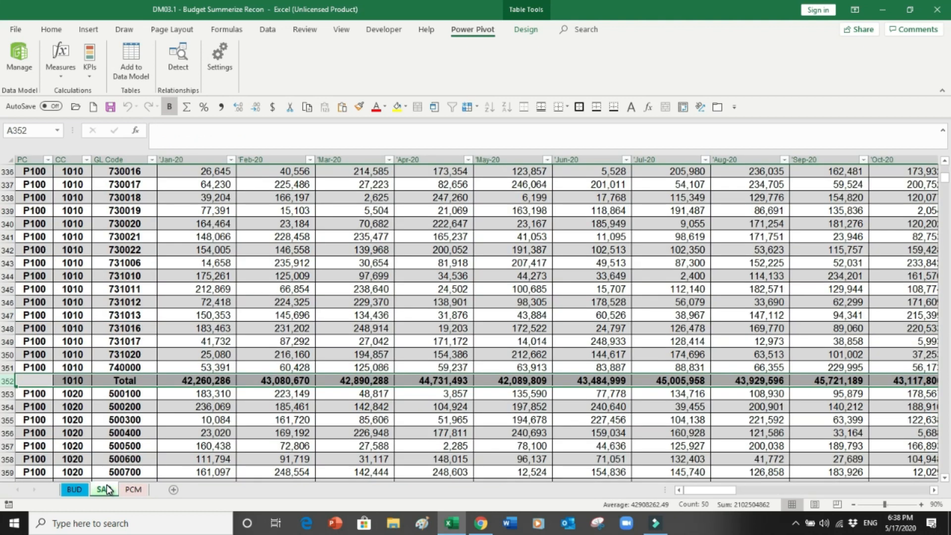
{"action": "key", "text": "ctrl+Home"}
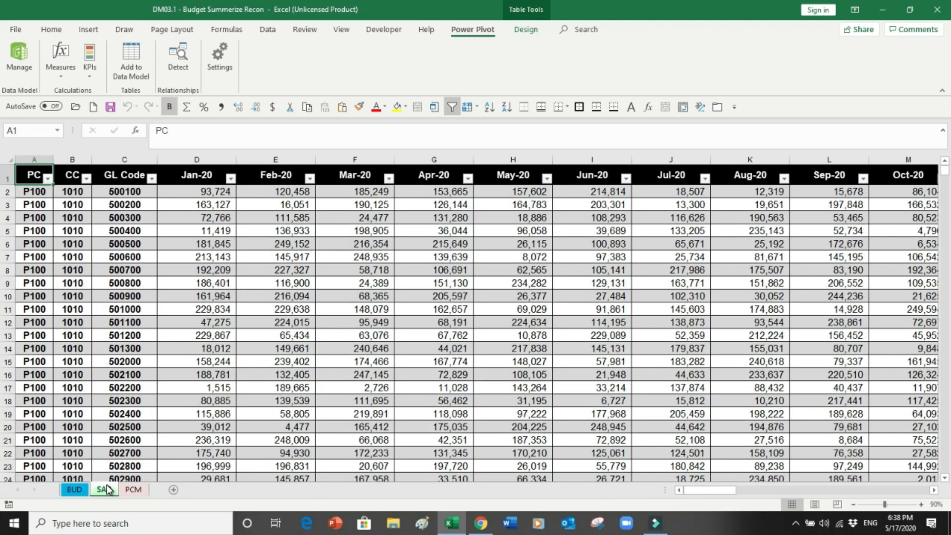
{"action": "left_click", "coordinate": [294, 223]}
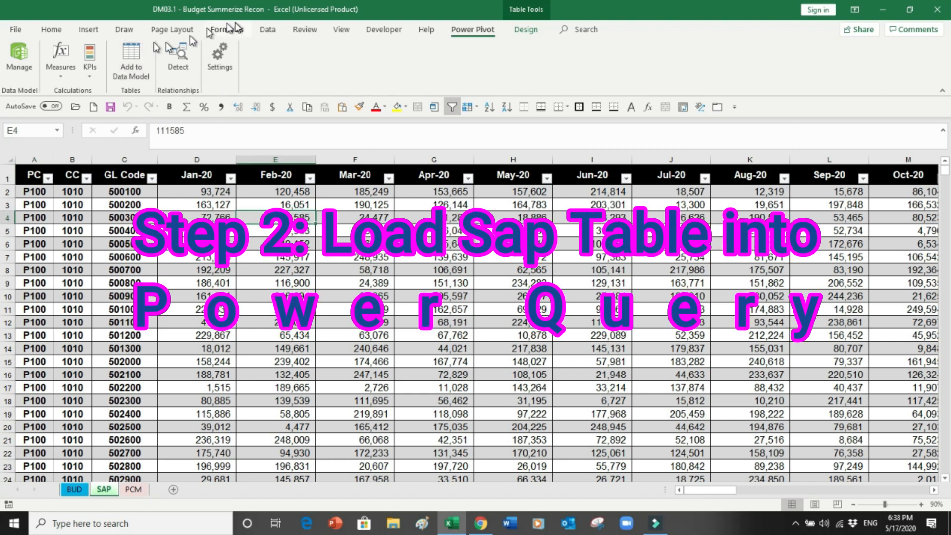
{"action": "left_click", "coordinate": [268, 31]}
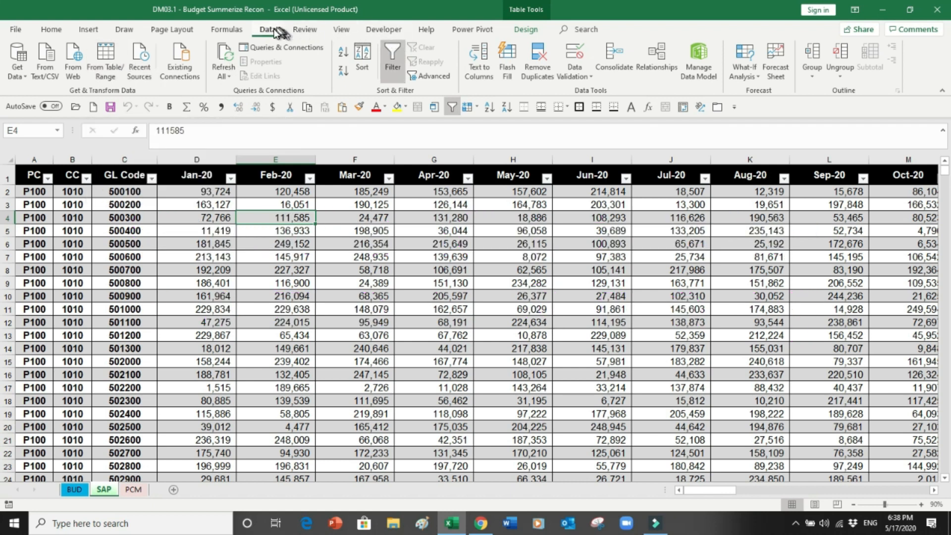
{"action": "left_click", "coordinate": [108, 54]}
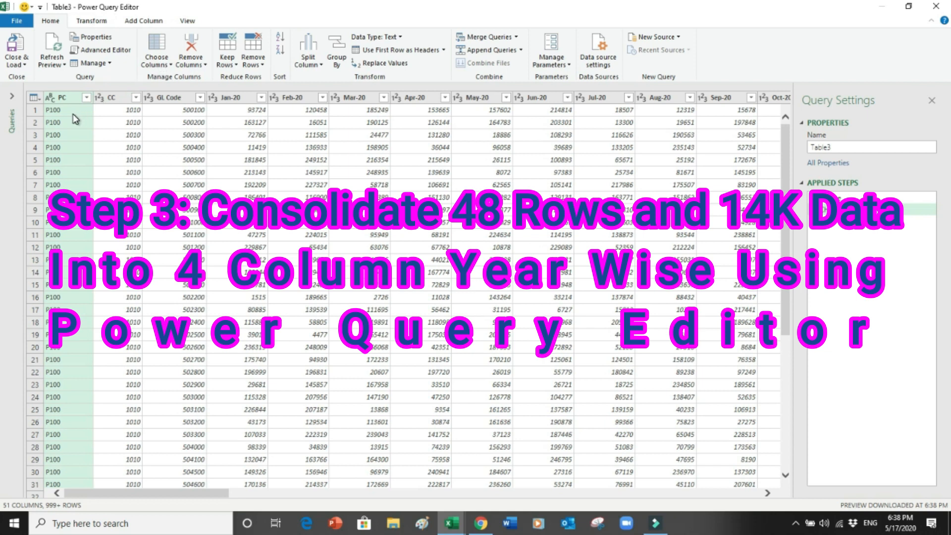
Step: Rename the Table3 query to SAPQuery in Query Settings
{"action": "double_click", "coordinate": [830, 149]}
{"action": "type", "text": "SAP"}
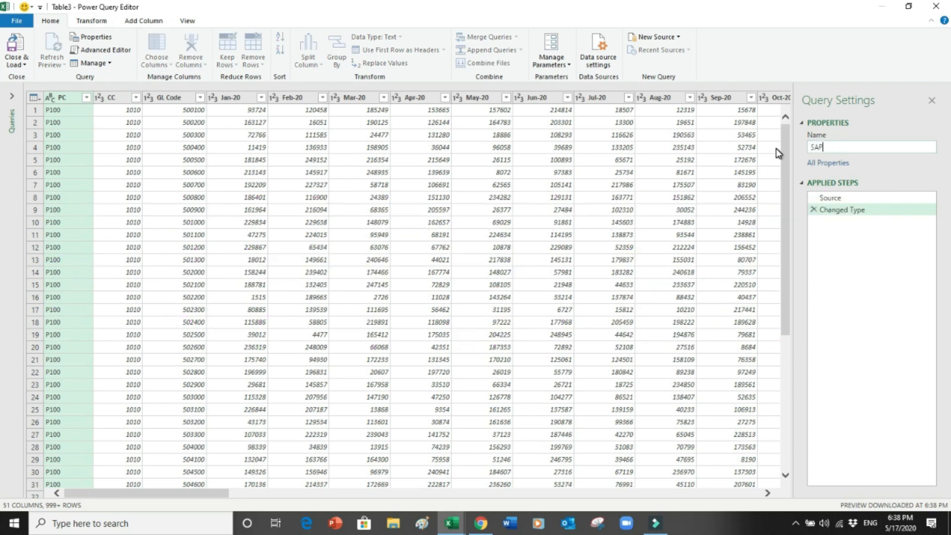
{"action": "type", "text": "C"}
{"action": "type", "text": "uery"}
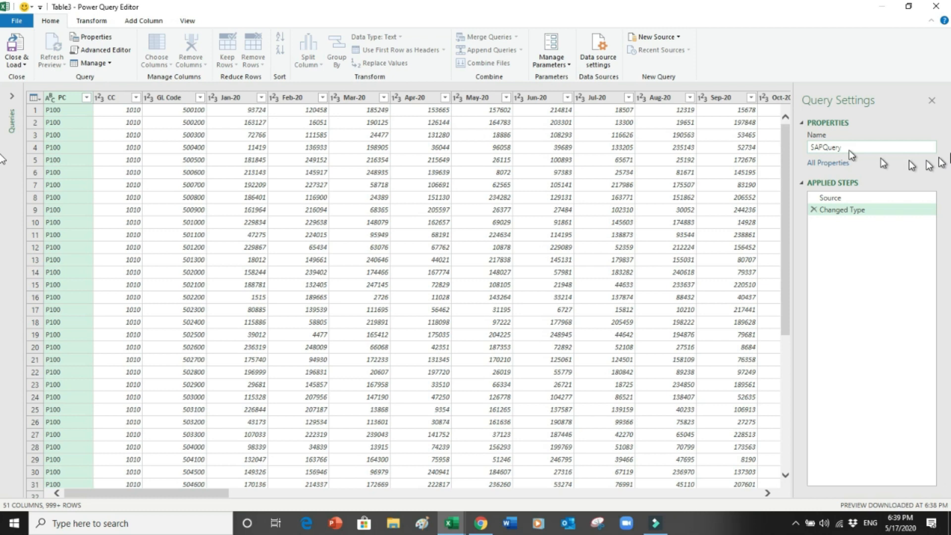
{"action": "key", "text": "Tab"}
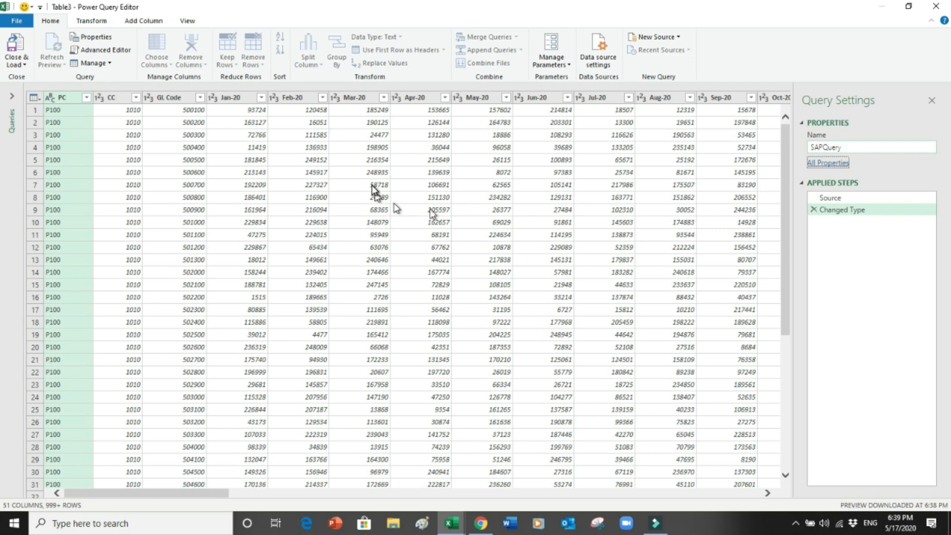
Step: Filter the PC column to only (null) and blank values, leaving 40 cost-centre total rows
{"action": "left_click", "coordinate": [86, 98]}
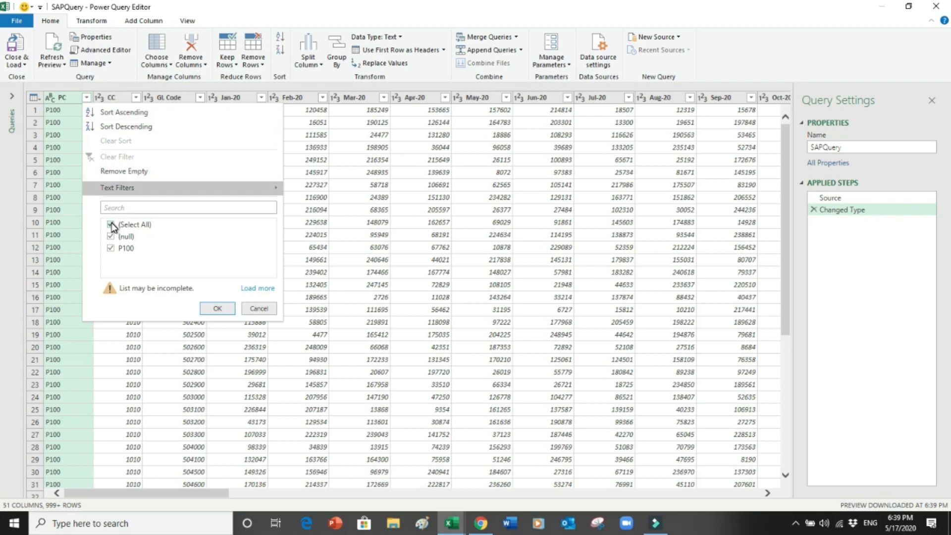
{"action": "left_click", "coordinate": [252, 292]}
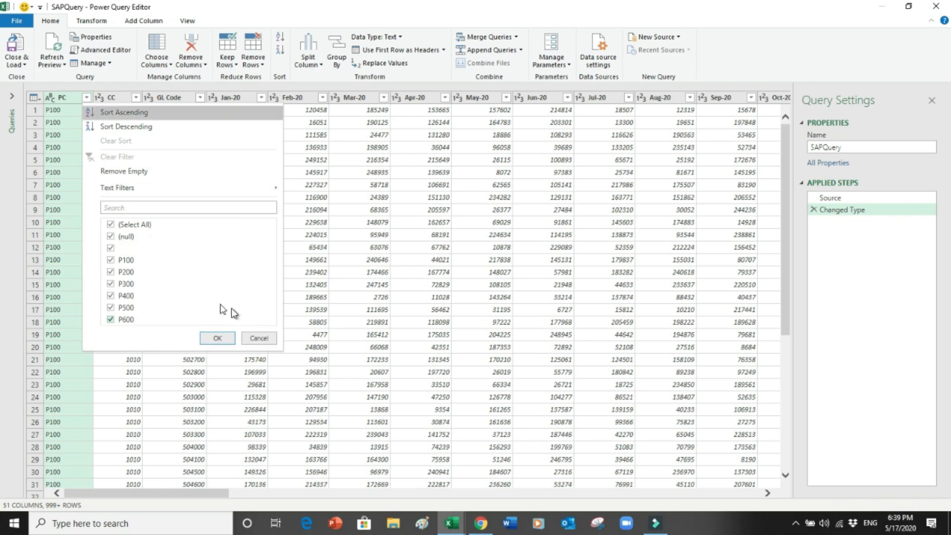
{"action": "left_click", "coordinate": [110, 224]}
{"action": "left_click", "coordinate": [110, 237]}
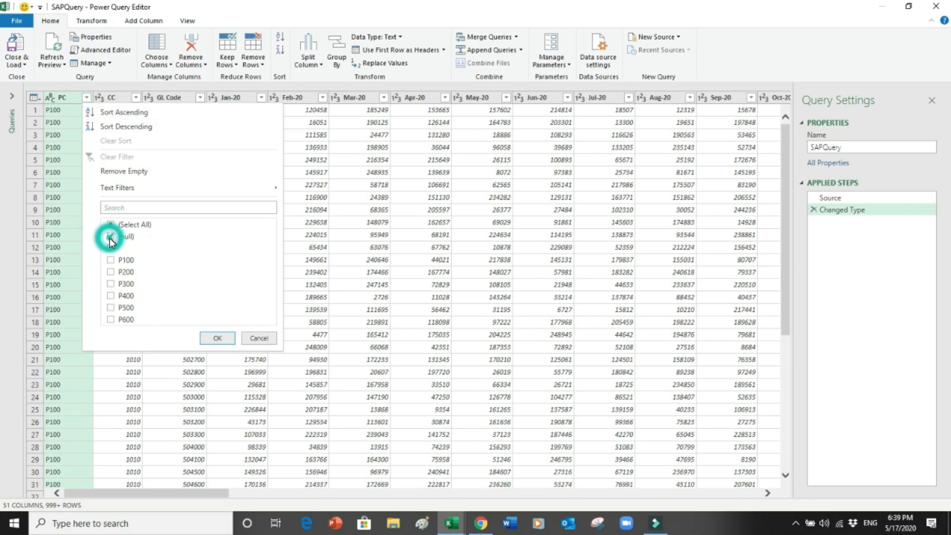
{"action": "left_click", "coordinate": [111, 248]}
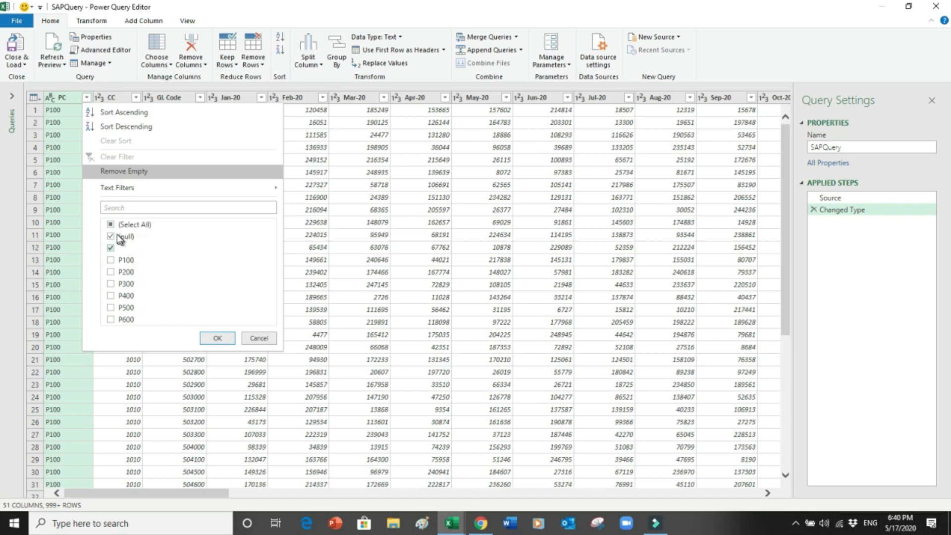
{"action": "left_click", "coordinate": [218, 339]}
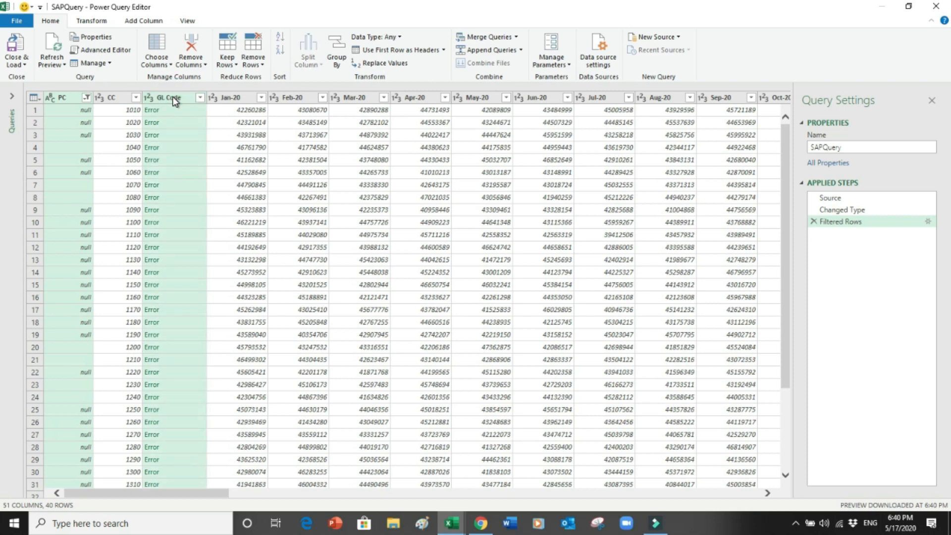
Step: Remove the PC and GL Code columns, then select CC and the 2020 month columns from Jan-20
{"action": "right_click", "coordinate": [174, 97]}
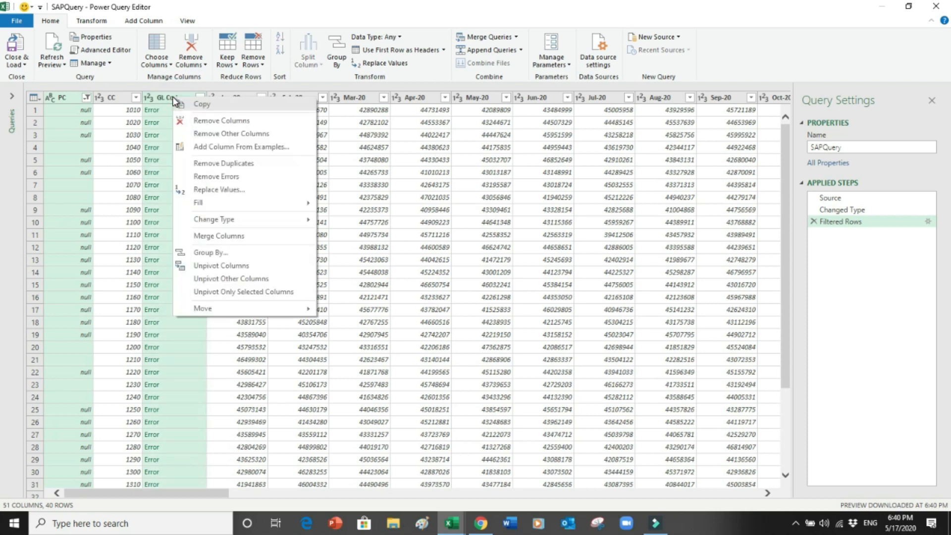
{"action": "left_click", "coordinate": [204, 121]}
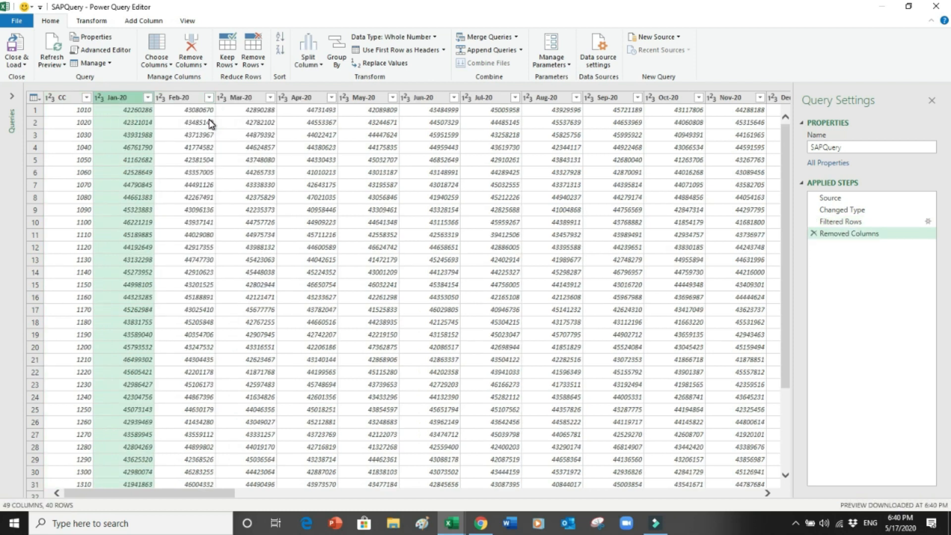
{"action": "left_click", "coordinate": [64, 99]}
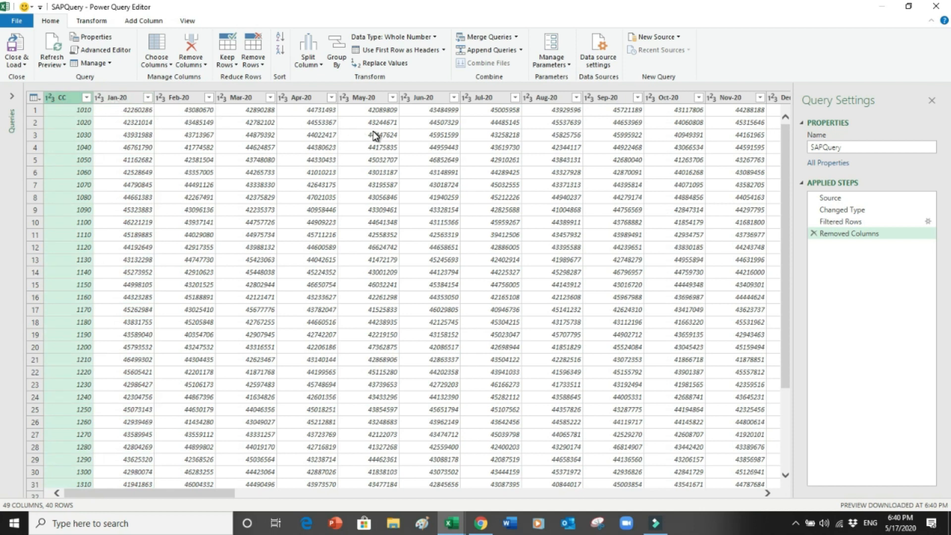
{"action": "left_click", "coordinate": [119, 98]}
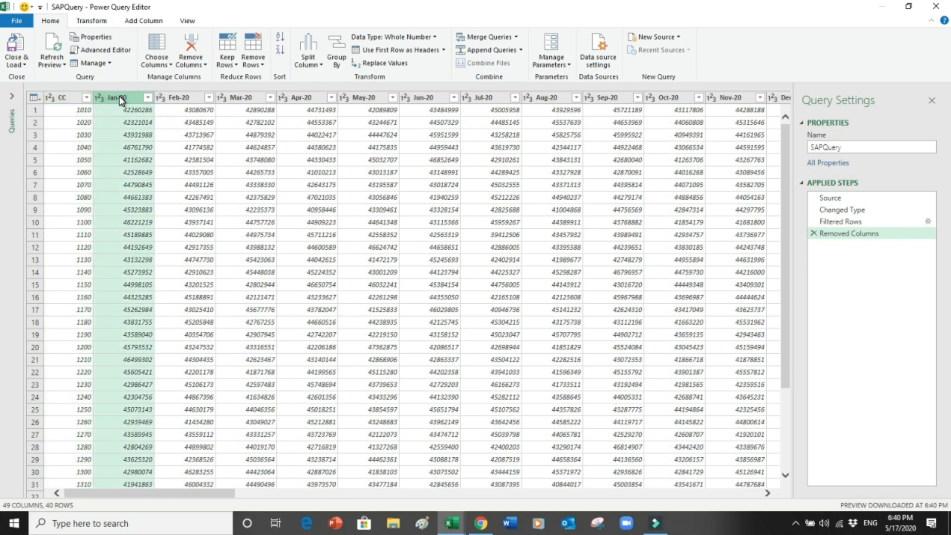
{"action": "key", "text": "shift+Right"}
{"action": "key", "text": "shift+Right"}
{"action": "key", "text": "shift+Right"}
{"action": "key", "text": "shift+Right"}
{"action": "key", "text": "shift+Right"}
{"action": "key", "text": "shift+Right"}
{"action": "key", "text": "shift+Right"}
{"action": "key", "text": "shift+Right"}
{"action": "key", "text": "shift+Right"}
{"action": "key", "text": "shift+Right"}
{"action": "key", "text": "shift+Right"}
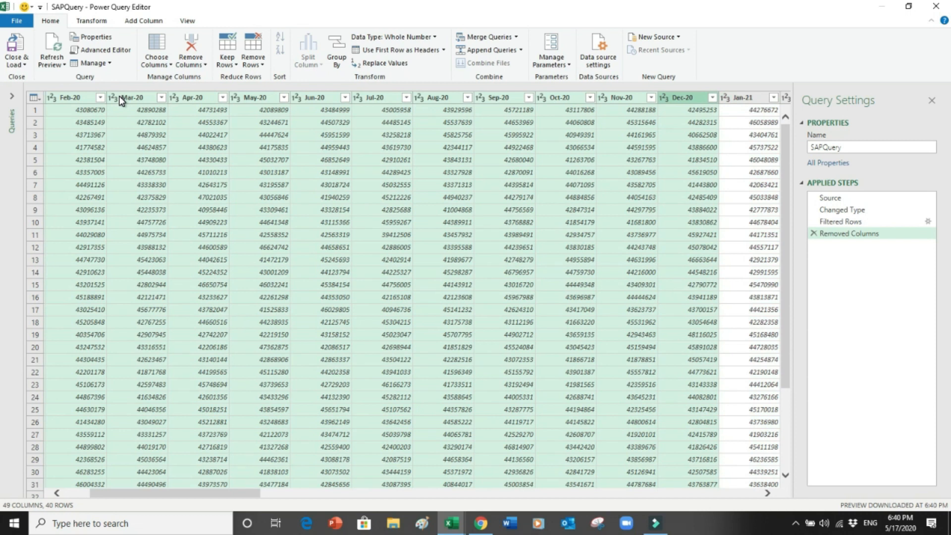
Step: Add the selected 2020 month columns into a new column and rename it Yr2020
{"action": "left_click", "coordinate": [102, 24]}
{"action": "left_click", "coordinate": [134, 21]}
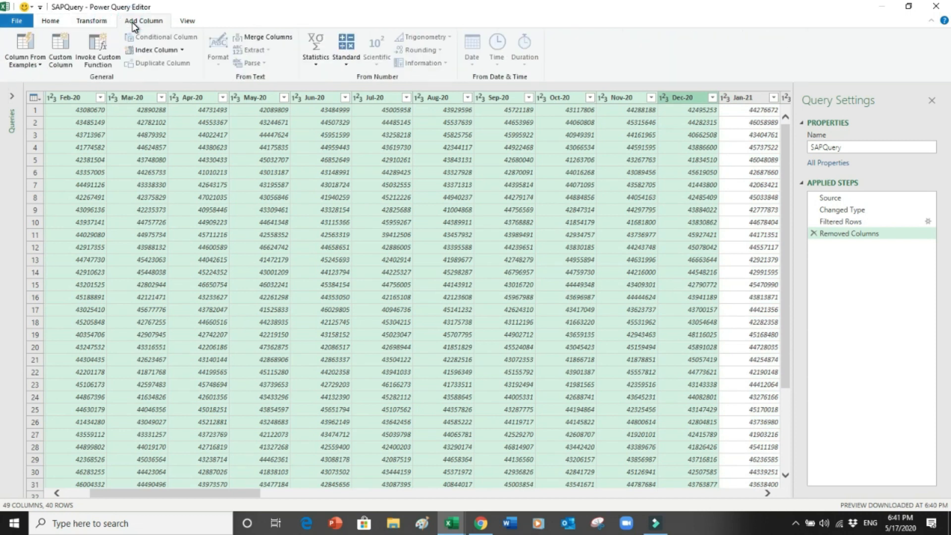
{"action": "left_click", "coordinate": [346, 66]}
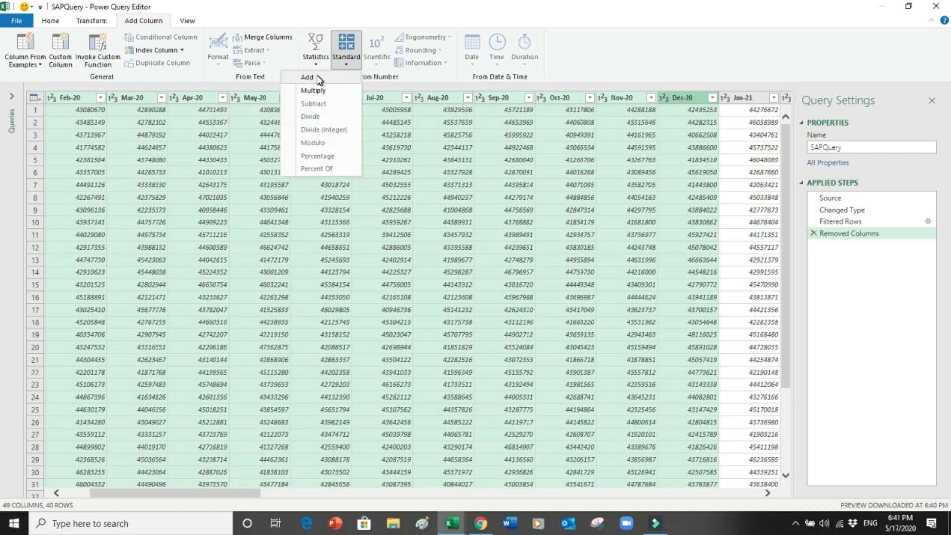
{"action": "left_click", "coordinate": [319, 80]}
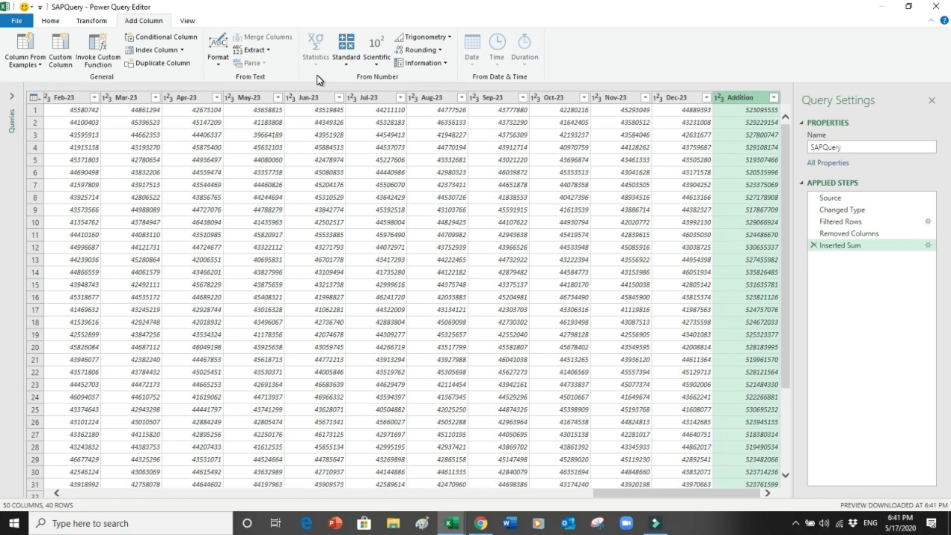
{"action": "right_click", "coordinate": [742, 99]}
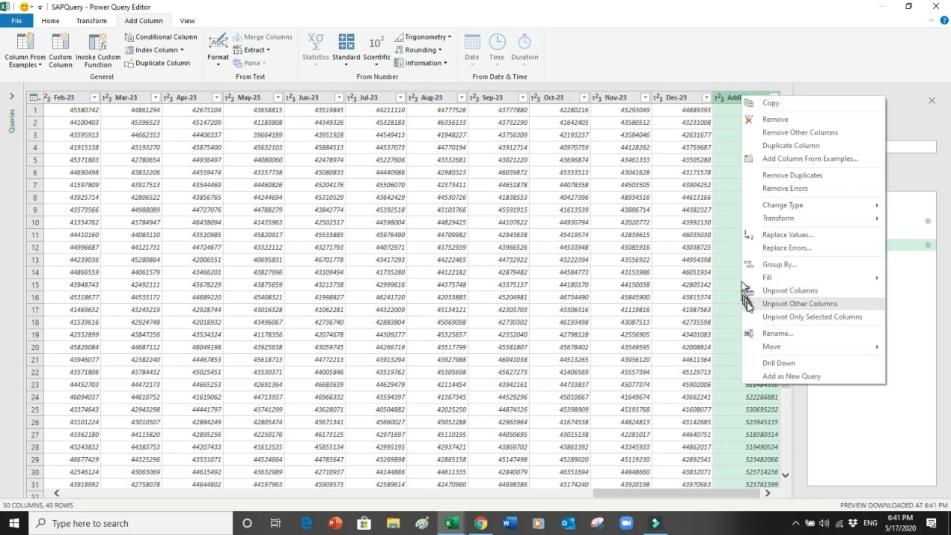
{"action": "left_click", "coordinate": [748, 334]}
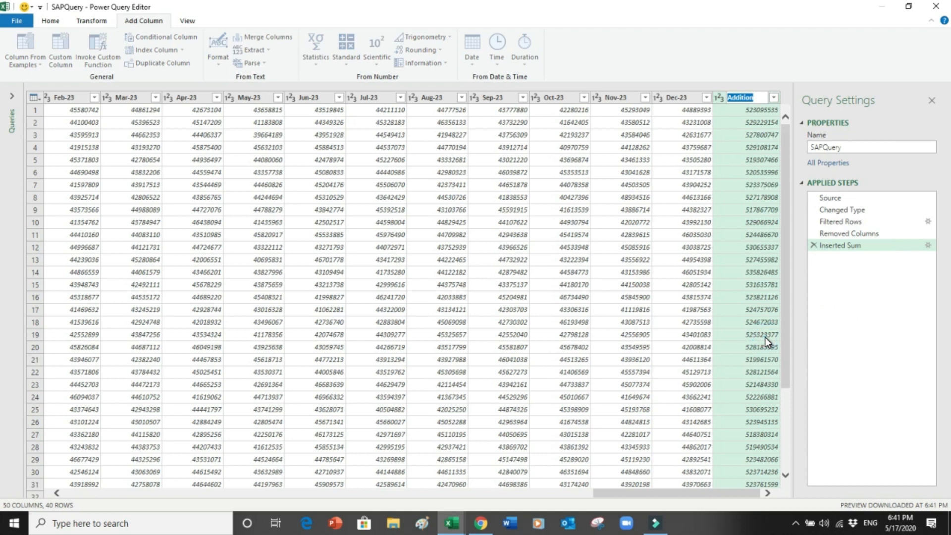
{"action": "type", "text": "Yr2020"}
{"action": "key", "text": "Return"}
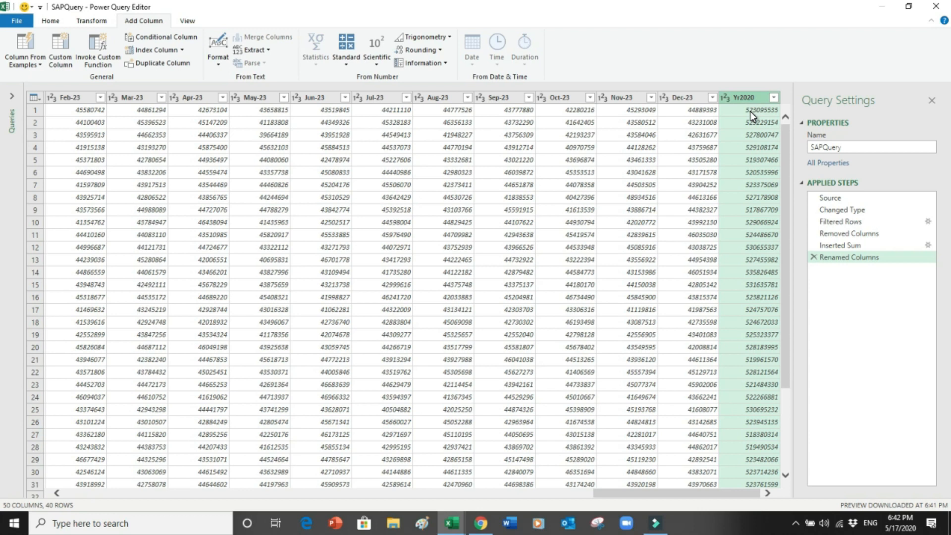
Step: Select the Jan-21 through Dec-21 month columns
{"action": "left_click", "coordinate": [151, 493]}
{"action": "left_click", "coordinate": [139, 493]}
{"action": "left_click", "coordinate": [718, 97]}
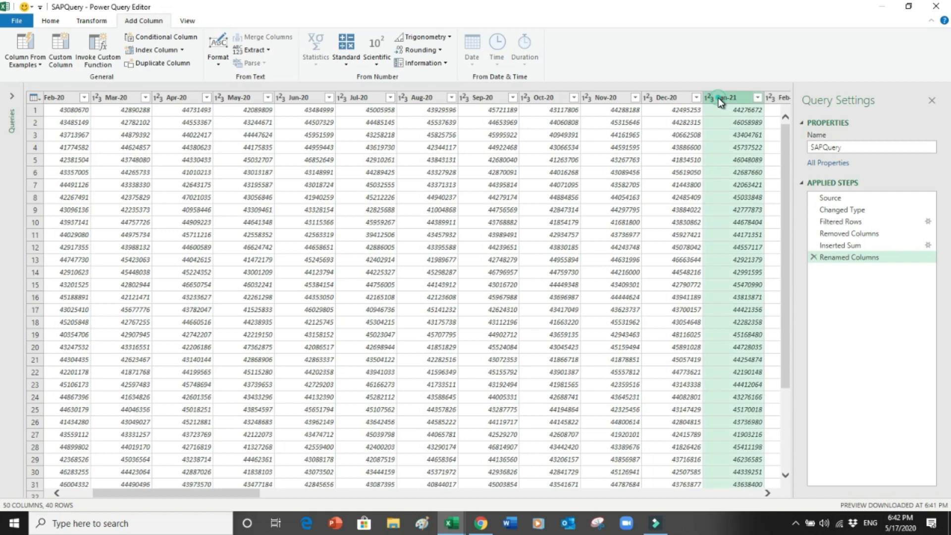
{"action": "key", "text": "shift+Right"}
{"action": "key", "text": "shift+Right"}
{"action": "key", "text": "shift+Right"}
{"action": "key", "text": "shift+Right"}
{"action": "key", "text": "shift+Right"}
{"action": "key", "text": "shift+Right"}
{"action": "key", "text": "shift+Right"}
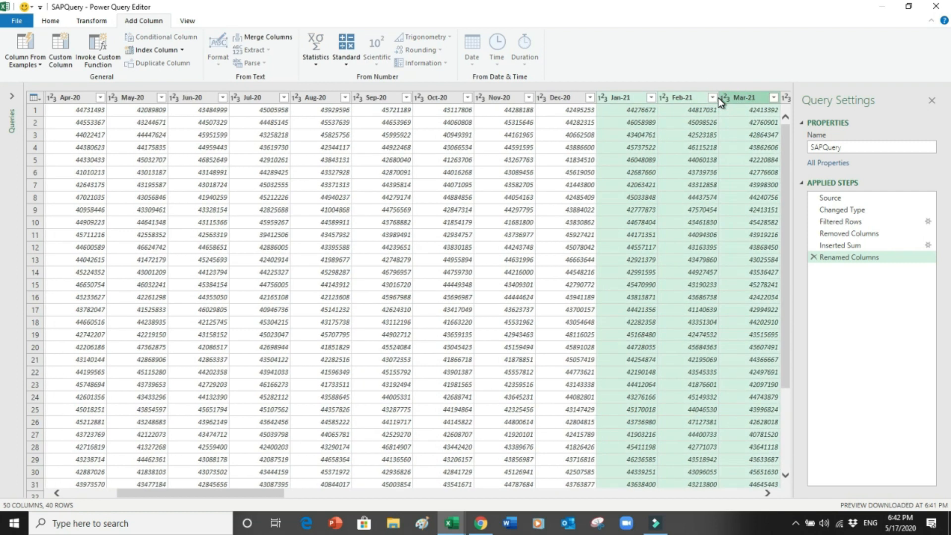
{"action": "key", "text": "shift+Right"}
{"action": "key", "text": "shift+Right"}
{"action": "key", "text": "shift+Right"}
{"action": "key", "text": "shift+Right"}
{"action": "key", "text": "shift+Right"}
{"action": "key", "text": "shift+Right"}
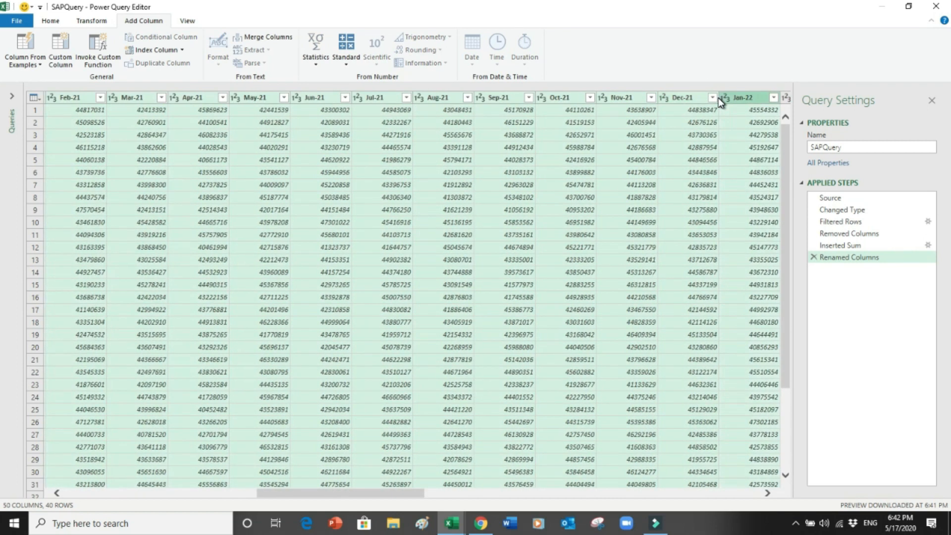
{"action": "key", "text": "shift+Left"}
{"action": "key", "text": "shift+Left"}
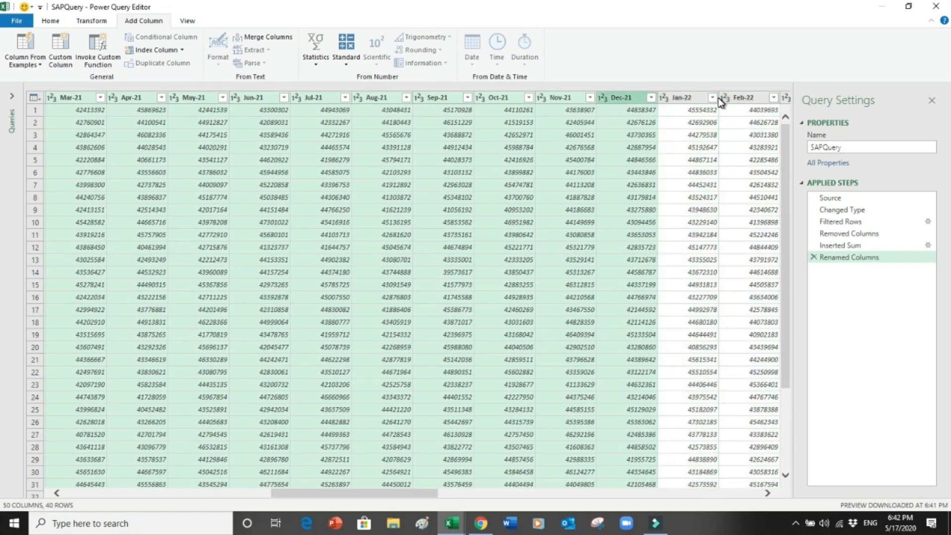
Step: Sum the selected 2021 columns into a new column named Yr2021
{"action": "left_click", "coordinate": [346, 56]}
{"action": "left_click", "coordinate": [338, 77]}
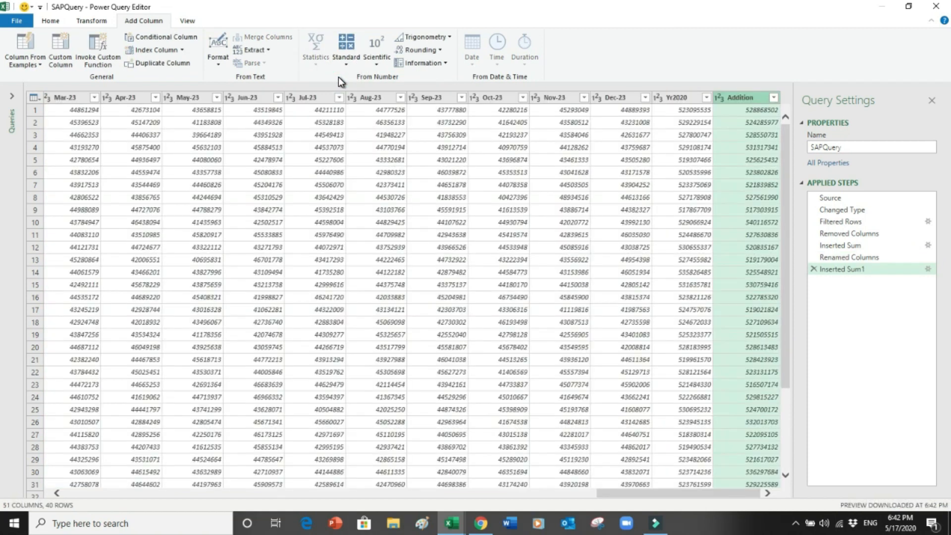
{"action": "right_click", "coordinate": [733, 97]}
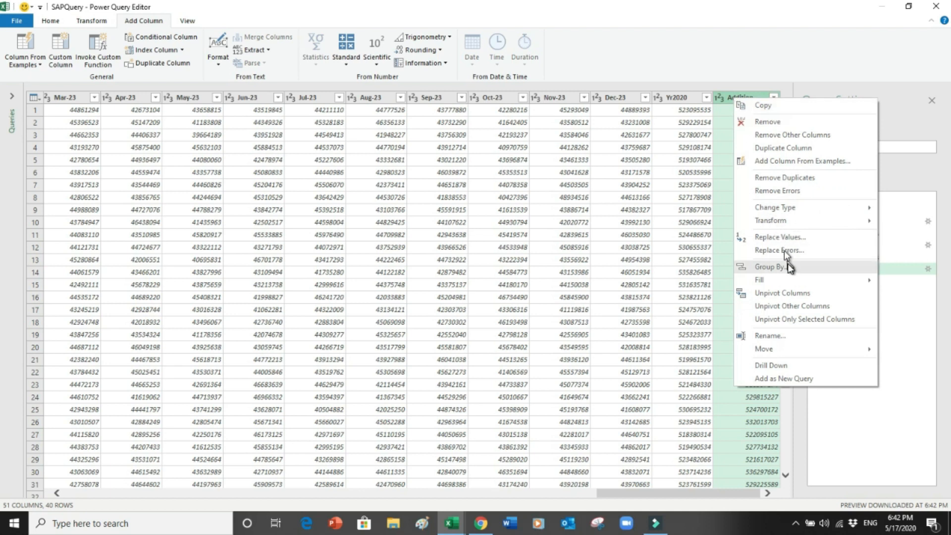
{"action": "left_click", "coordinate": [767, 335]}
{"action": "type", "text": "Yr2021"}
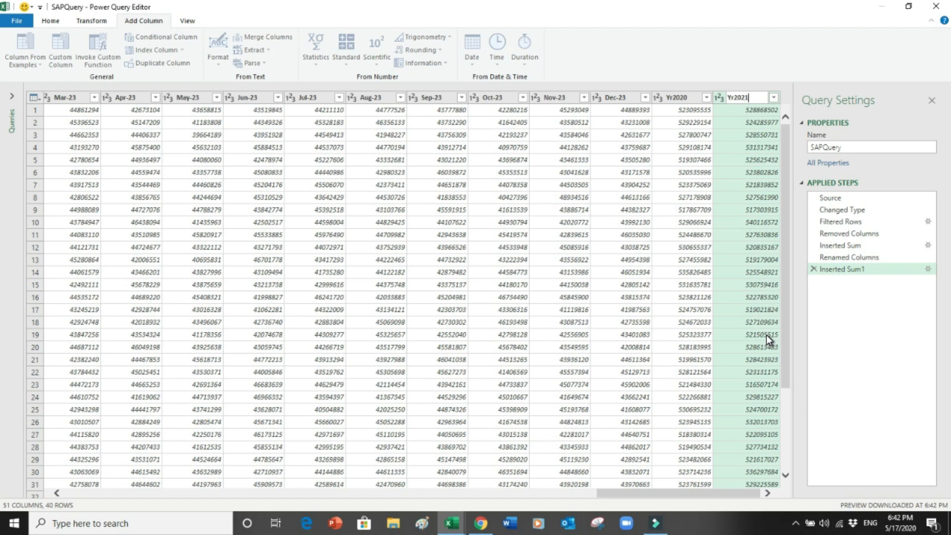
{"action": "key", "text": "Return"}
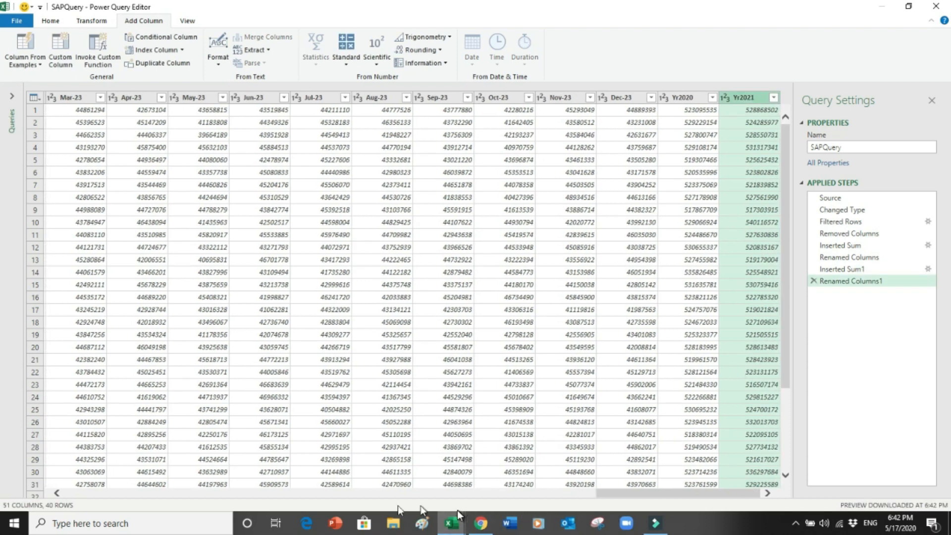
{"action": "left_click", "coordinate": [182, 493]}
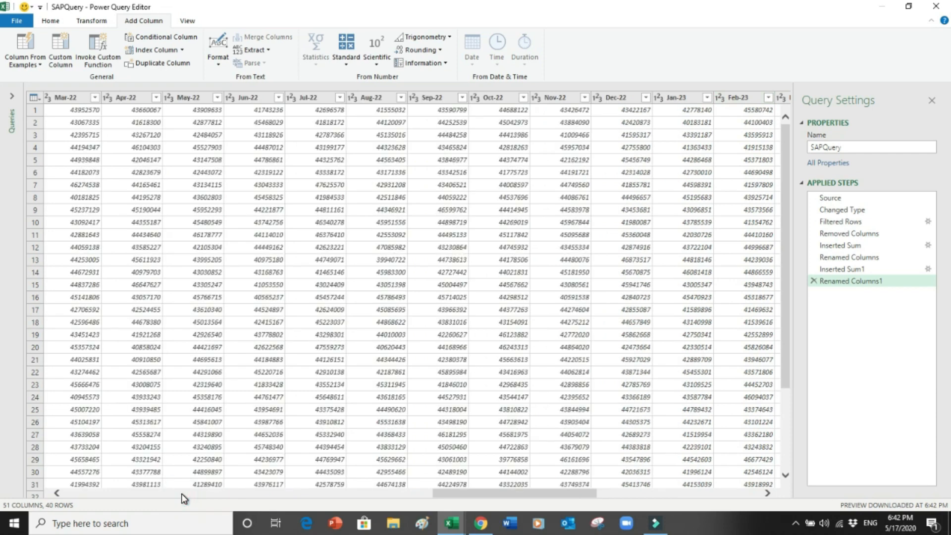
Step: Select the Jan-22 through Dec-22 month columns
{"action": "left_click", "coordinate": [181, 493]}
{"action": "left_click", "coordinate": [666, 98]}
{"action": "key", "text": "shift+Right"}
{"action": "key", "text": "shift+Right"}
{"action": "key", "text": "shift+Right"}
{"action": "key", "text": "shift+Right"}
{"action": "key", "text": "shift+Right"}
{"action": "key", "text": "shift+Right"}
{"action": "key", "text": "shift+Right"}
{"action": "key", "text": "shift+Right"}
{"action": "key", "text": "shift+Right"}
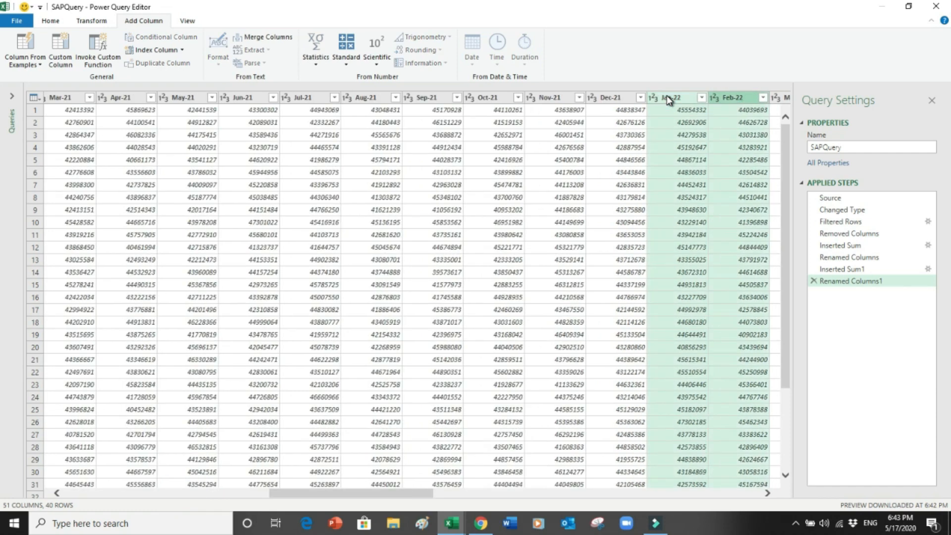
{"action": "key", "text": "shift+Right"}
{"action": "key", "text": "shift+Right"}
{"action": "key", "text": "shift+Right"}
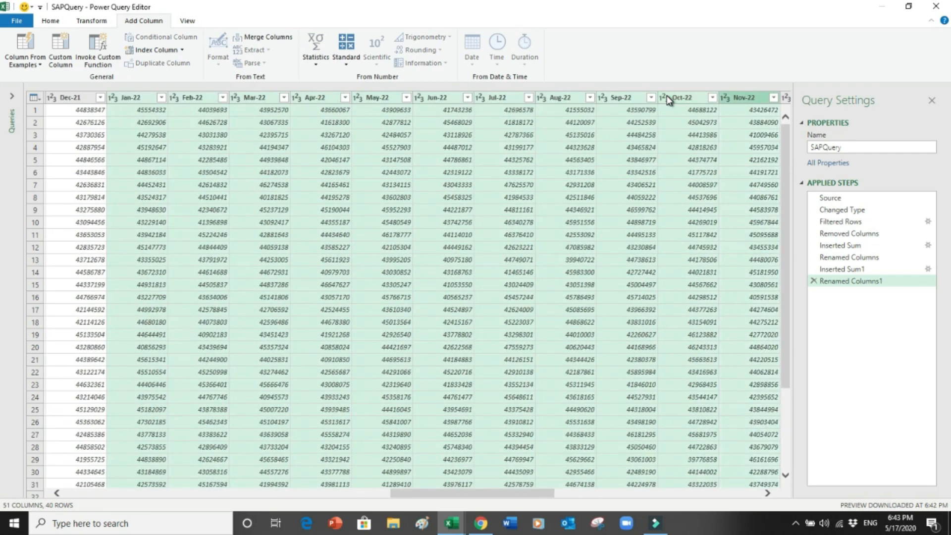
{"action": "key", "text": "shift+Left"}
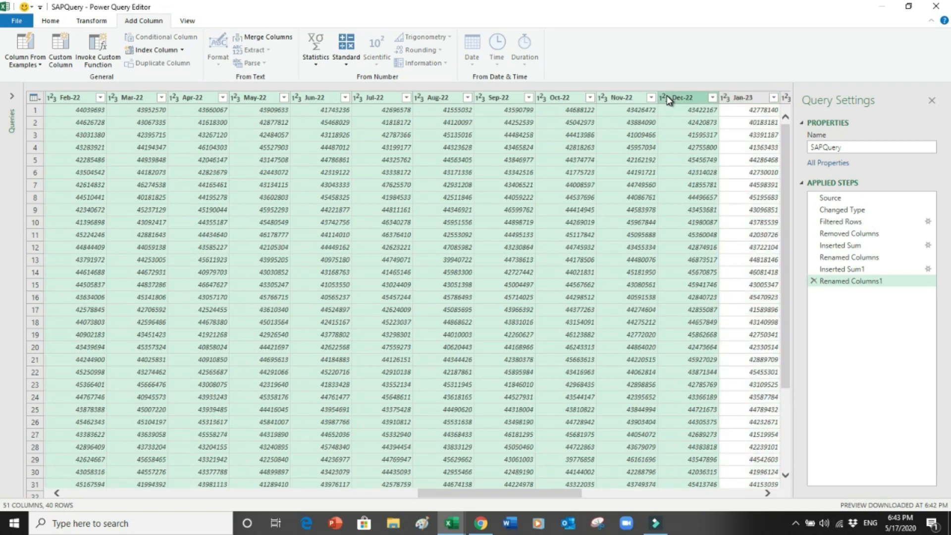
Step: Sum the selected 2022 columns into a new column named Yr2022
{"action": "left_click", "coordinate": [356, 69]}
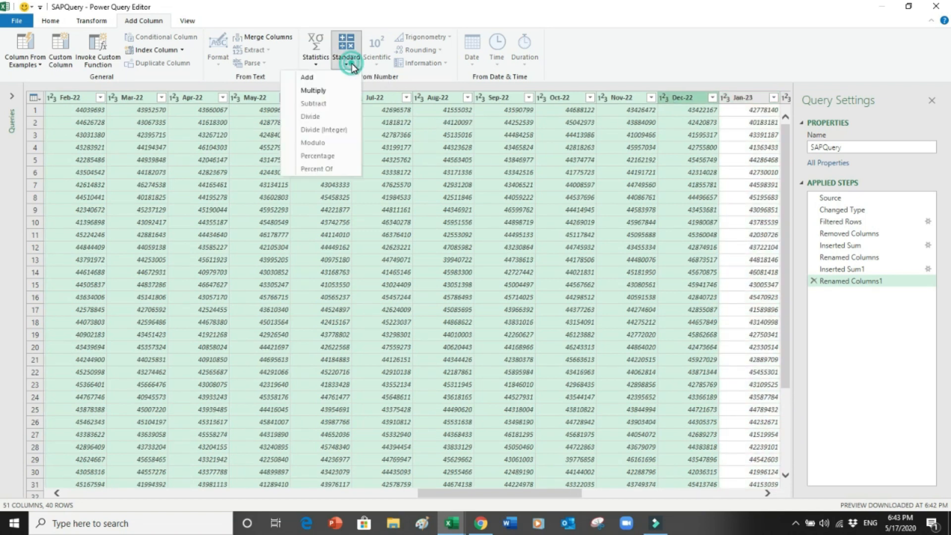
{"action": "left_click", "coordinate": [332, 80]}
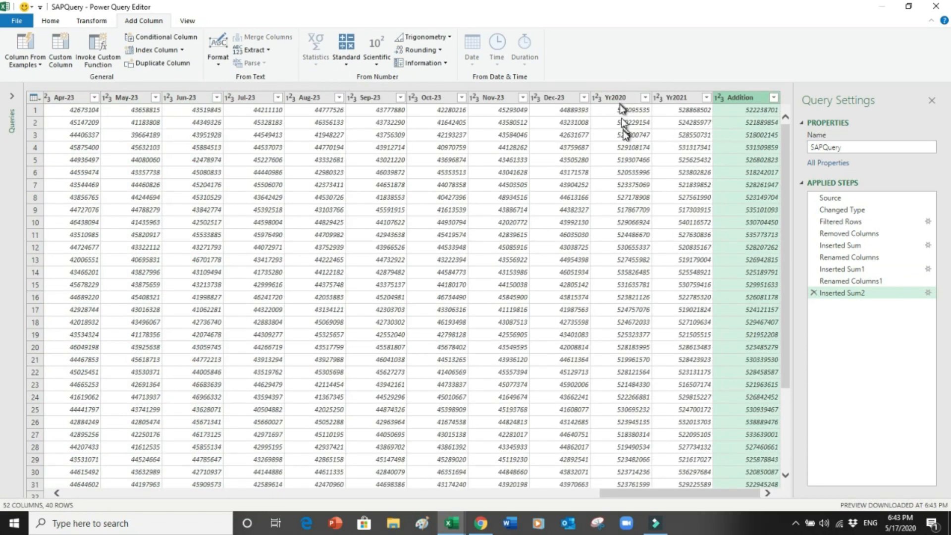
{"action": "right_click", "coordinate": [742, 96]}
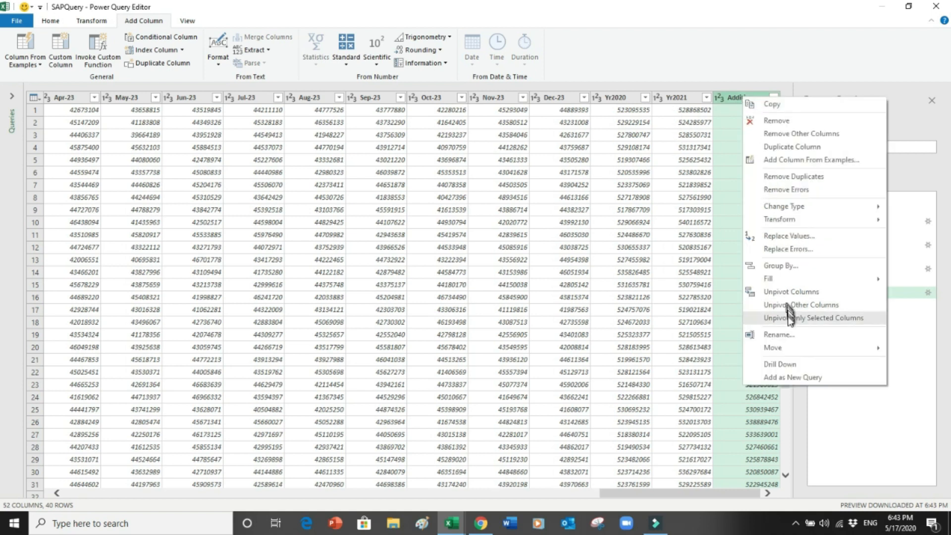
{"action": "left_click", "coordinate": [781, 334]}
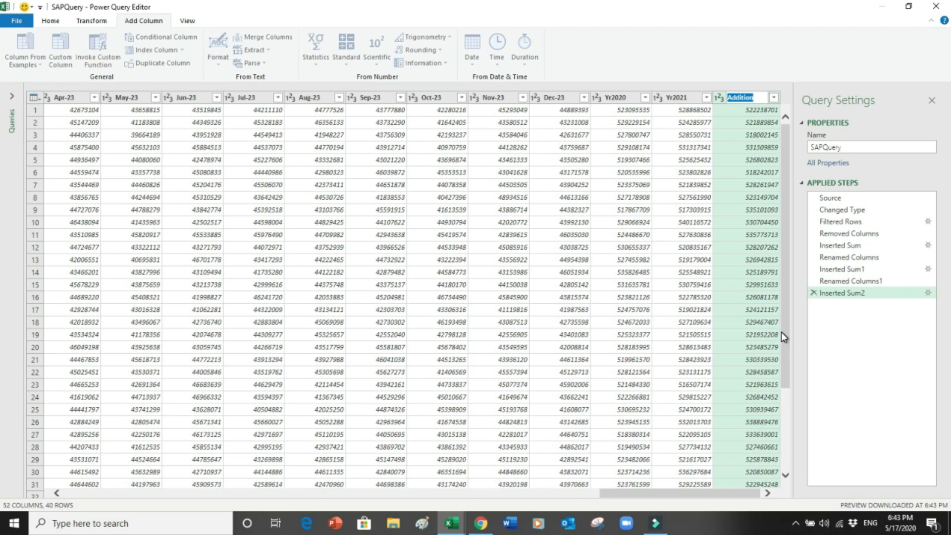
{"action": "type", "text": "Yr2022"}
{"action": "key", "text": "Return"}
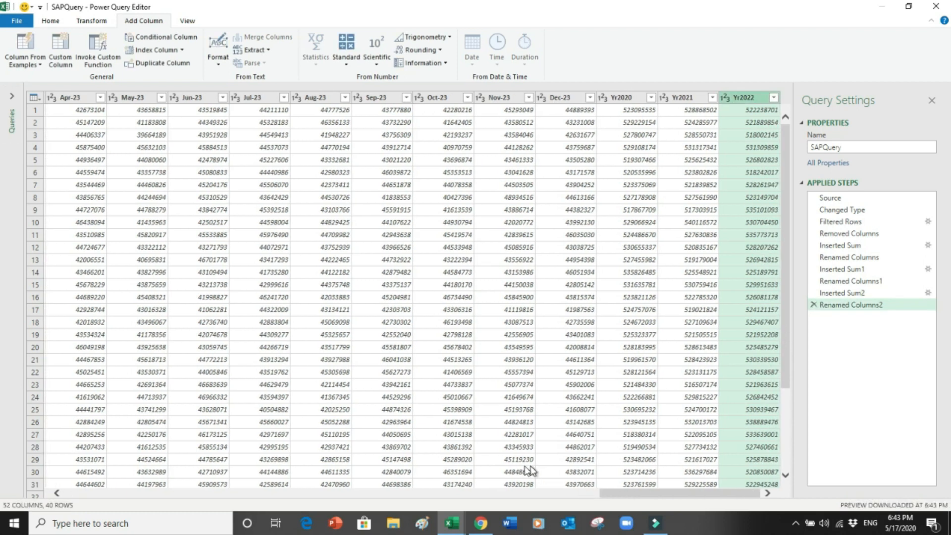
{"action": "left_click", "coordinate": [385, 494]}
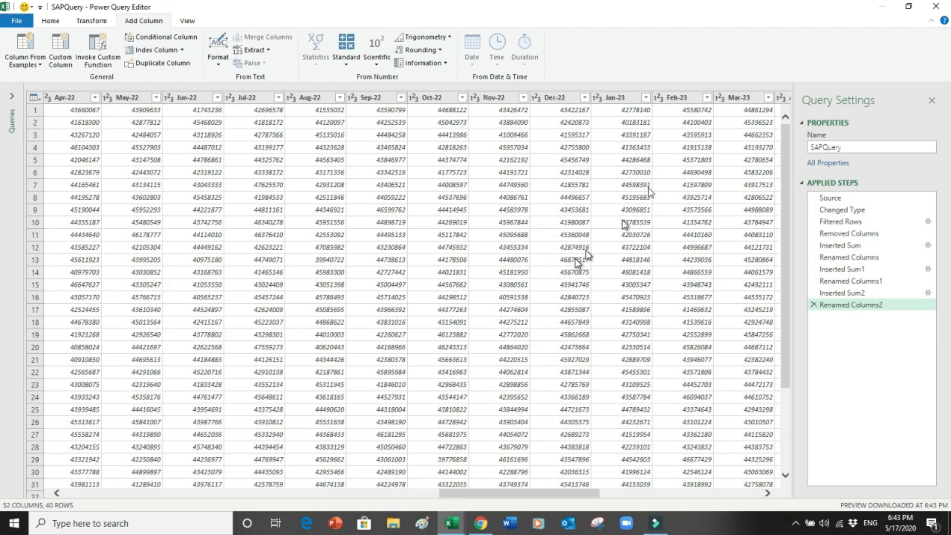
Step: Sum the Jan-23 through Dec-23 columns into a new column named Yr2023
{"action": "left_click", "coordinate": [617, 98]}
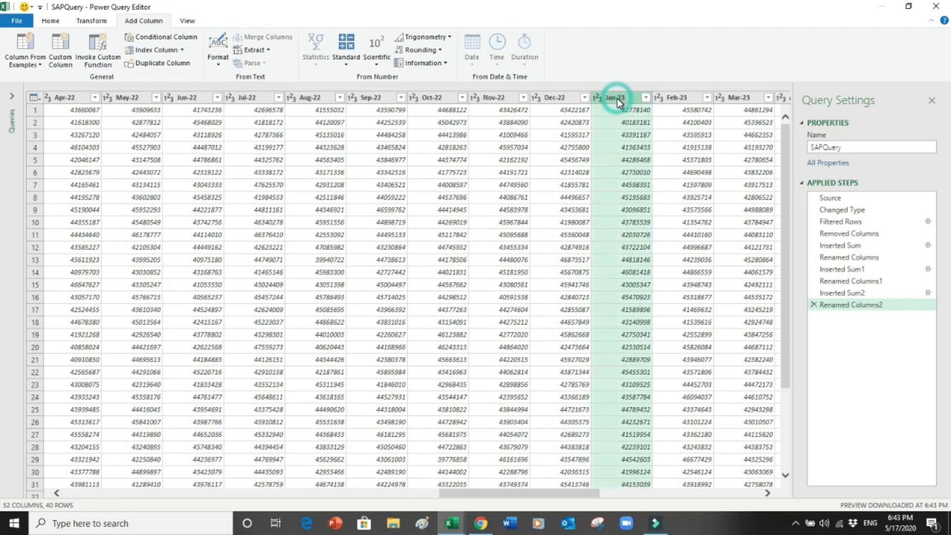
{"action": "key", "text": "shift+Right"}
{"action": "key", "text": "shift+Right"}
{"action": "key", "text": "shift+Right"}
{"action": "key", "text": "shift+Right"}
{"action": "key", "text": "shift+Right"}
{"action": "key", "text": "shift+Right"}
{"action": "key", "text": "shift+Right"}
{"action": "key", "text": "shift+Right"}
{"action": "key", "text": "shift+Right"}
{"action": "key", "text": "shift+Right"}
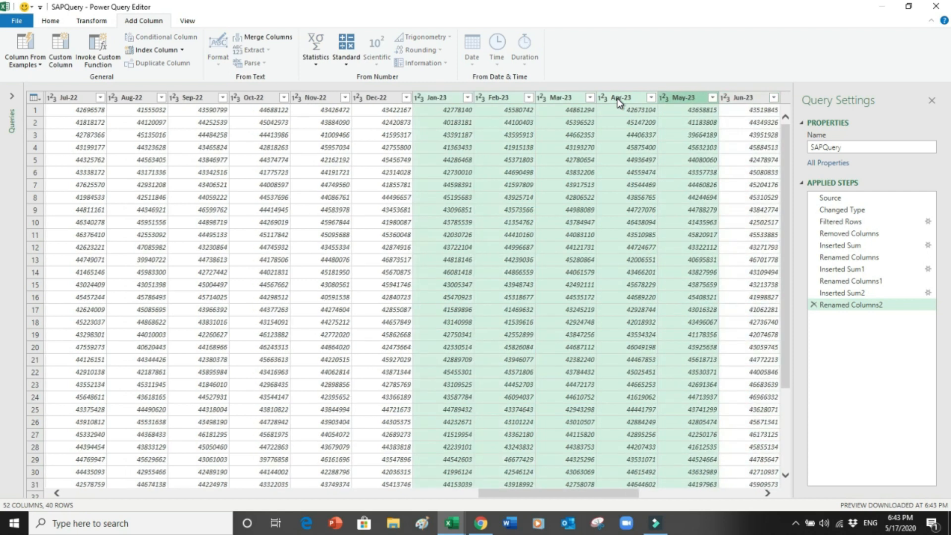
{"action": "key", "text": "shift+Right"}
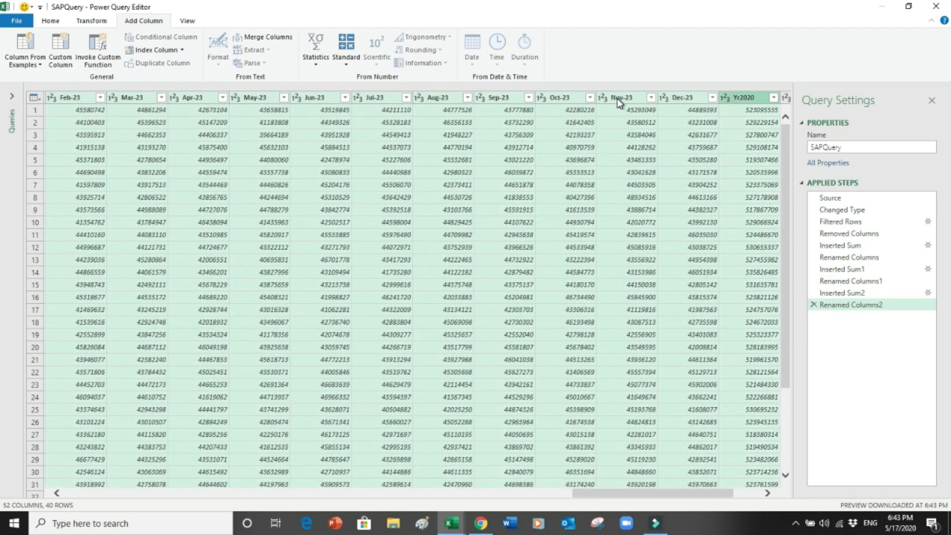
{"action": "left_click", "coordinate": [346, 52]}
{"action": "left_click", "coordinate": [340, 78]}
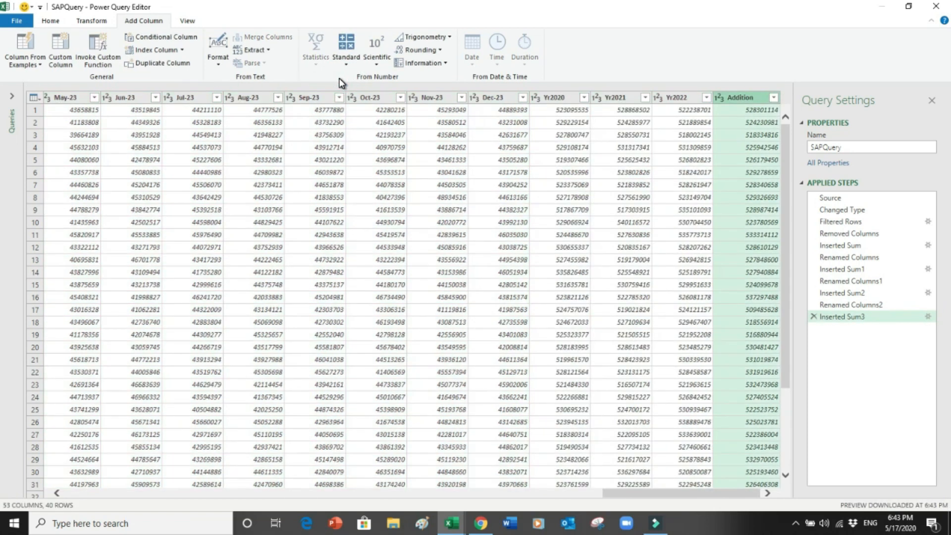
{"action": "right_click", "coordinate": [731, 98]}
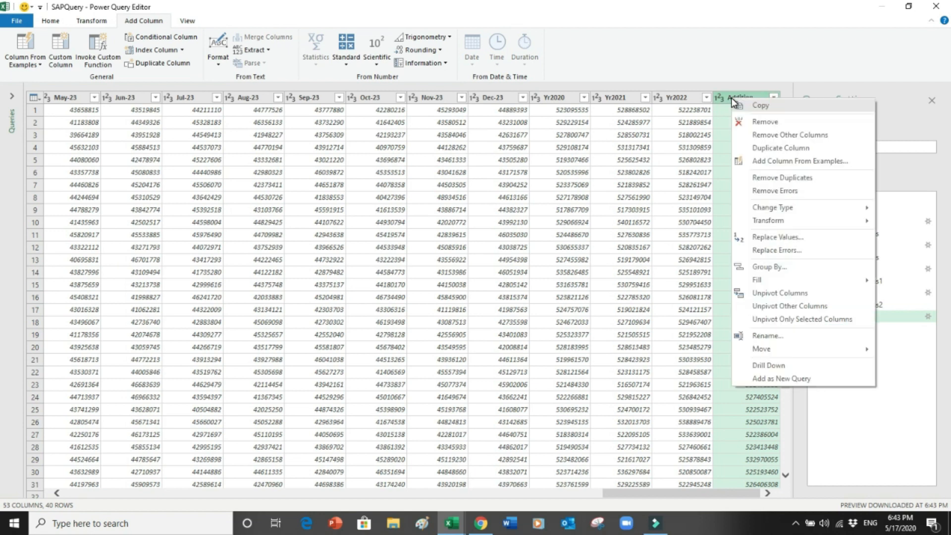
{"action": "left_click", "coordinate": [776, 335]}
{"action": "type", "text": "Yr2023"}
{"action": "key", "text": "Return"}
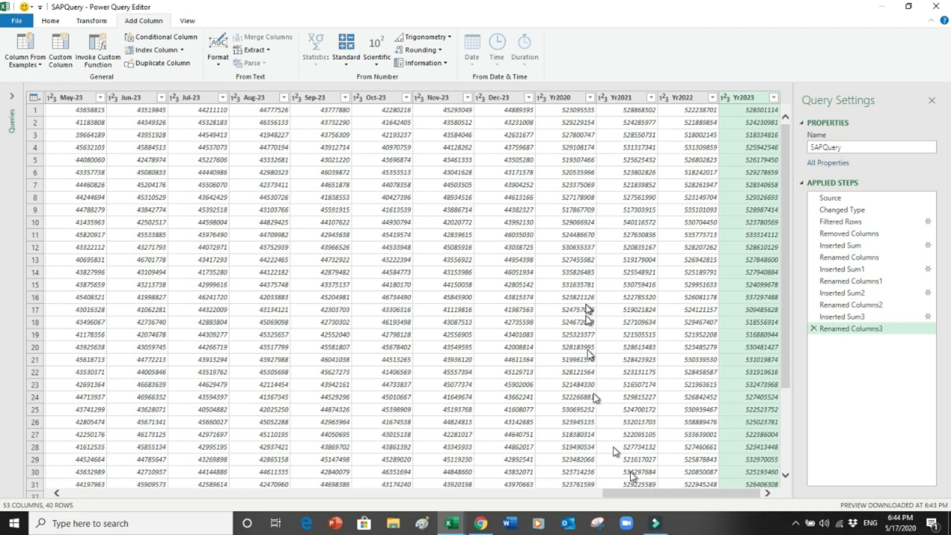
Step: Select all monthly columns from Dec-23 back to Jan-20 and remove them, keeping CC and Yr2020–Yr2023
{"action": "left_click", "coordinate": [555, 98]}
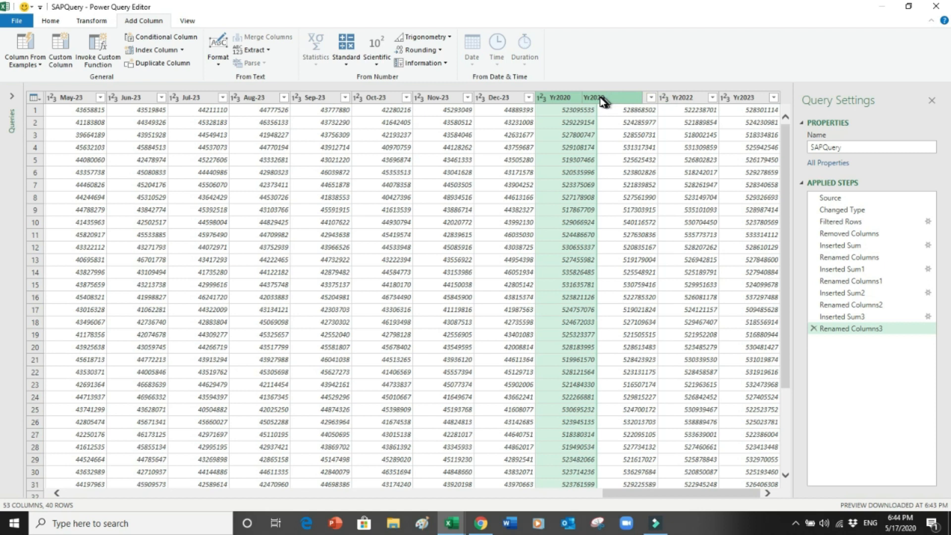
{"action": "key", "text": "shift+Right"}
{"action": "key", "text": "shift+Right"}
{"action": "key", "text": "shift+Right"}
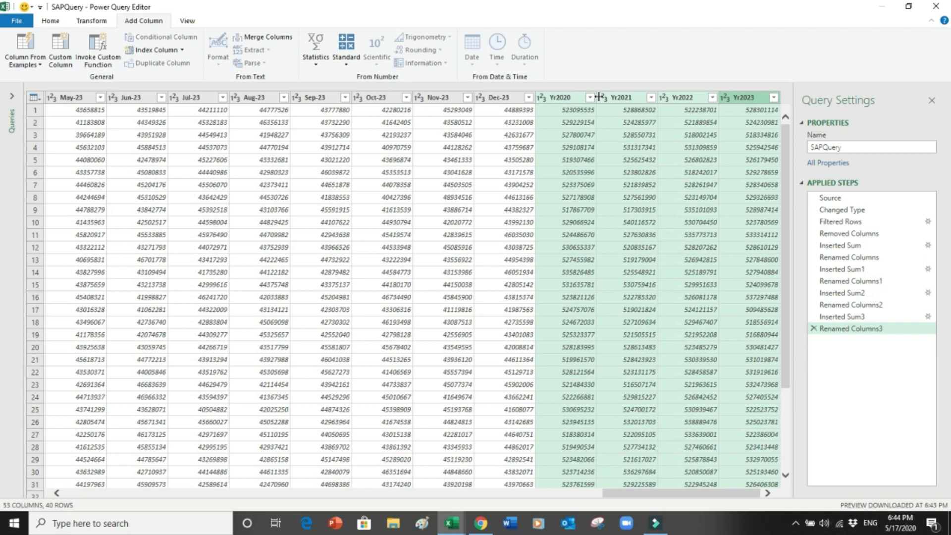
{"action": "left_click", "coordinate": [505, 97]}
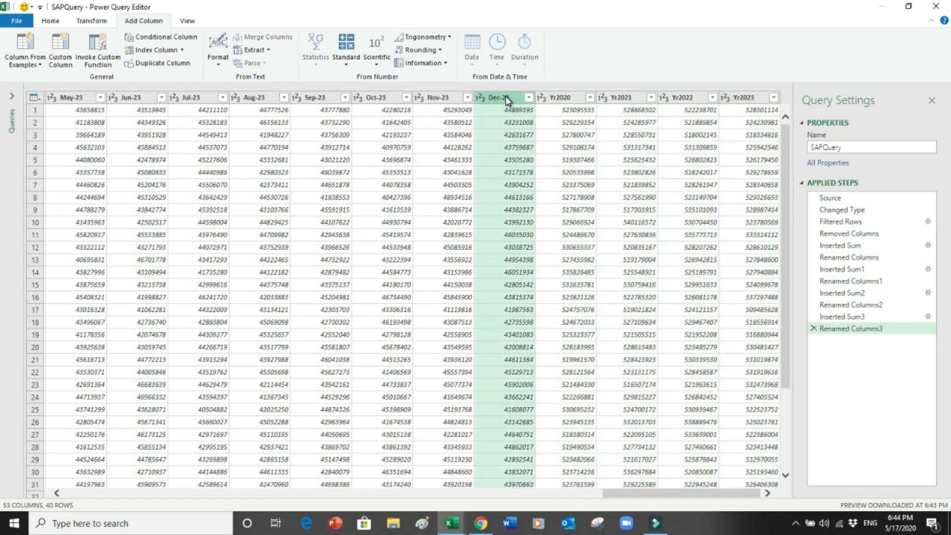
{"action": "key", "text": "shift+Left"}
{"action": "key", "text": "shift+Left"}
{"action": "key", "text": "shift+Left"}
{"action": "key", "text": "shift+Left"}
{"action": "scroll", "coordinate": [506, 96], "scroll_direction": "left", "scroll_amount": 10}
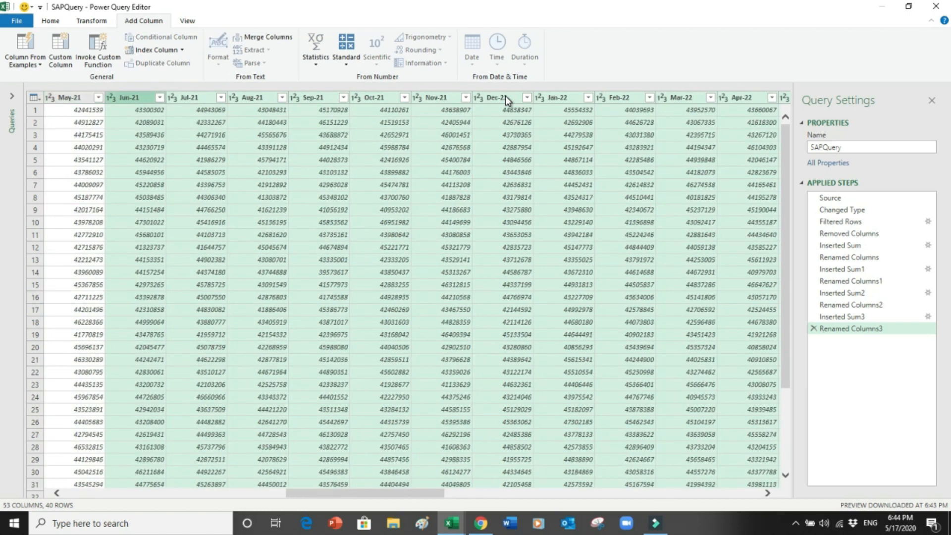
{"action": "scroll", "coordinate": [505, 96], "scroll_direction": "left", "scroll_amount": 5}
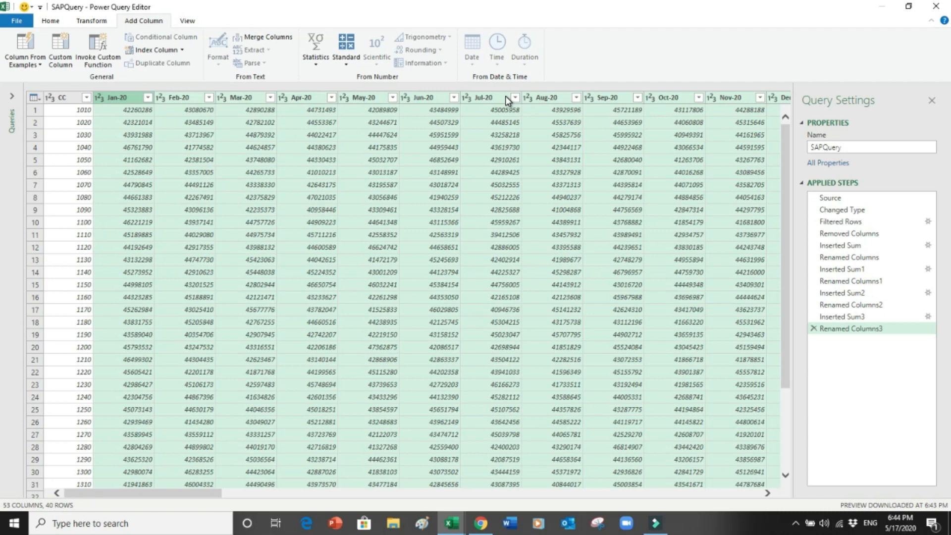
{"action": "right_click", "coordinate": [313, 97]}
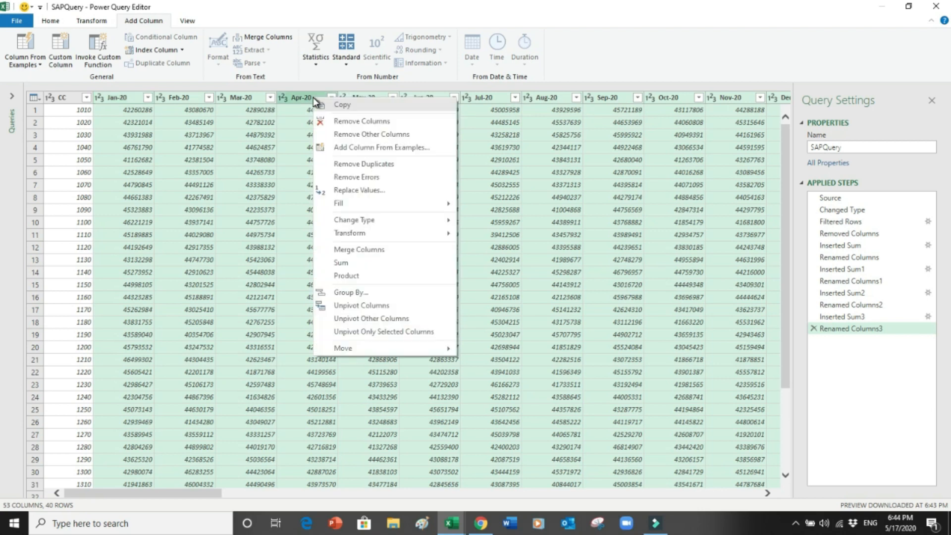
{"action": "left_click", "coordinate": [342, 122]}
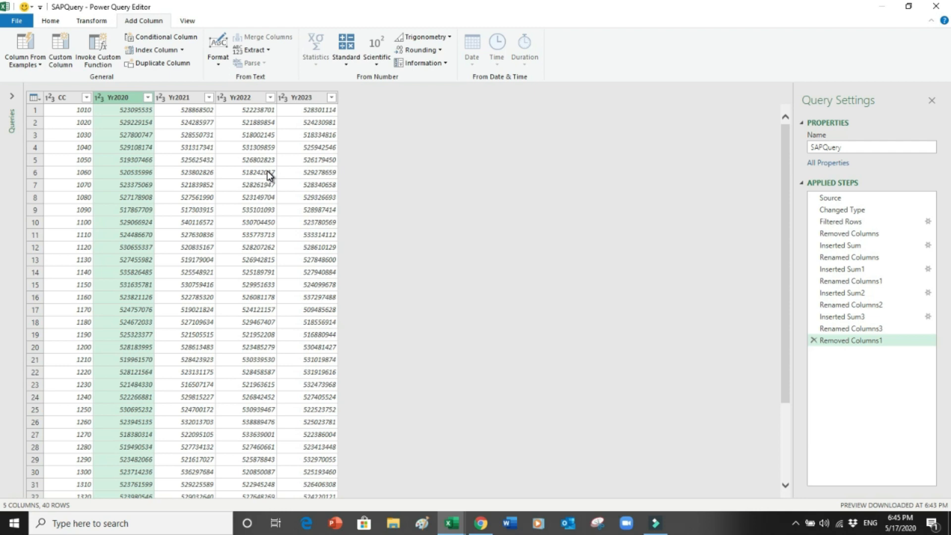
{"action": "left_click", "coordinate": [49, 22]}
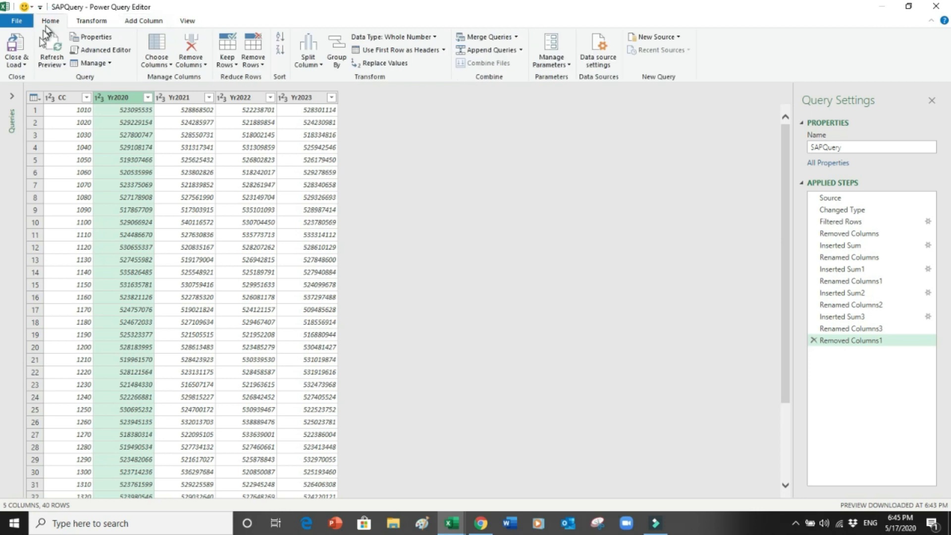
Step: Choose Close & Load To… to exit the editor and bring up the Import Data dialog
{"action": "left_click", "coordinate": [24, 66]}
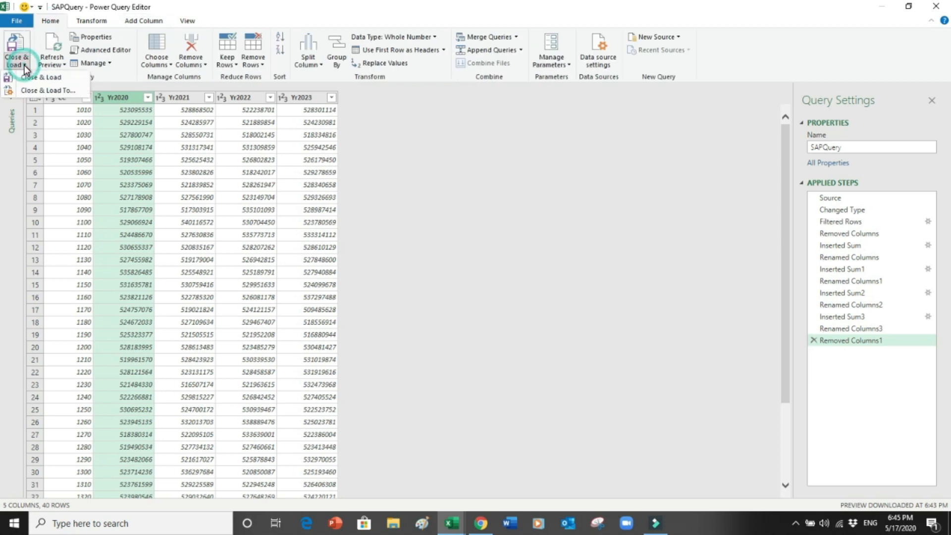
{"action": "left_click", "coordinate": [54, 91]}
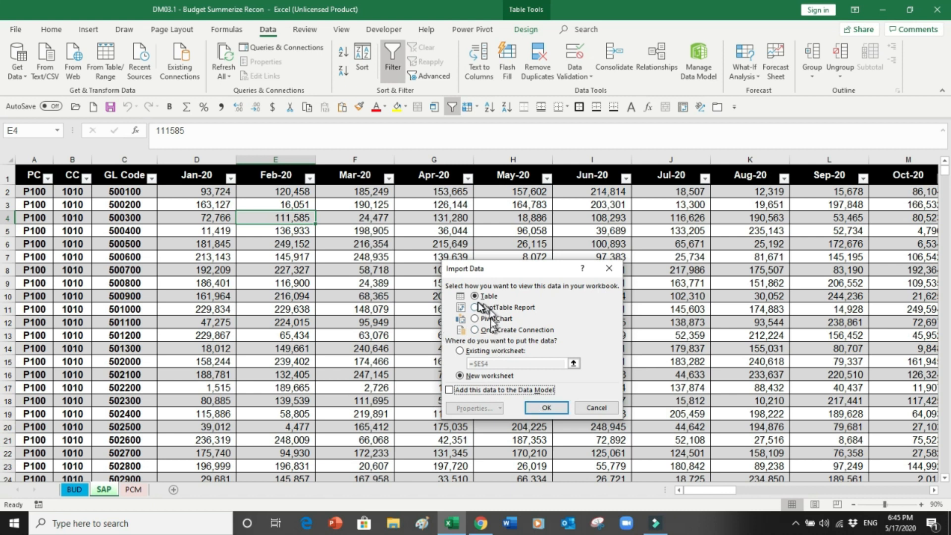
Step: Load SAPQuery as a table on a new sheet, move it after PCM and name it SAPQuery
{"action": "left_click", "coordinate": [547, 407]}
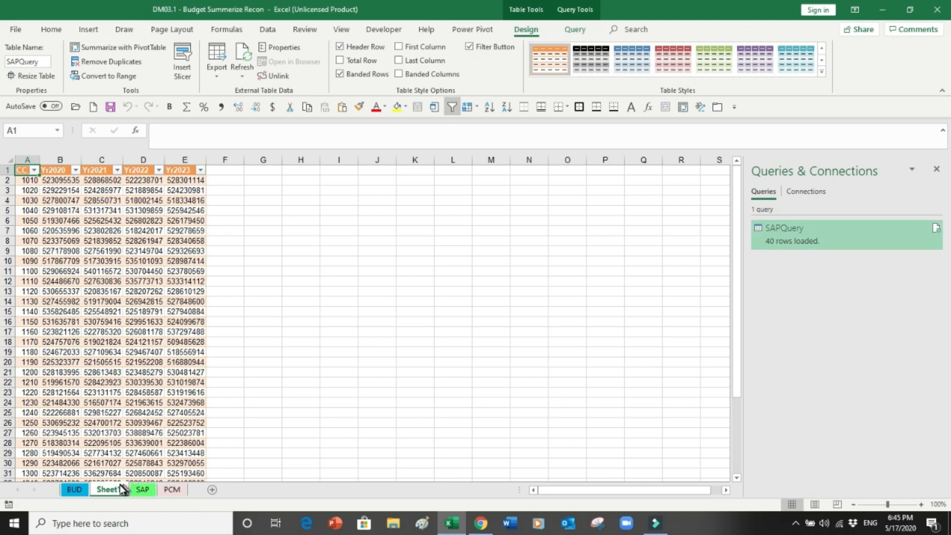
{"action": "left_click_drag", "start_coordinate": [114, 491], "coordinate": [192, 488]}
{"action": "double_click", "coordinate": [166, 490]}
{"action": "type", "text": "S"}
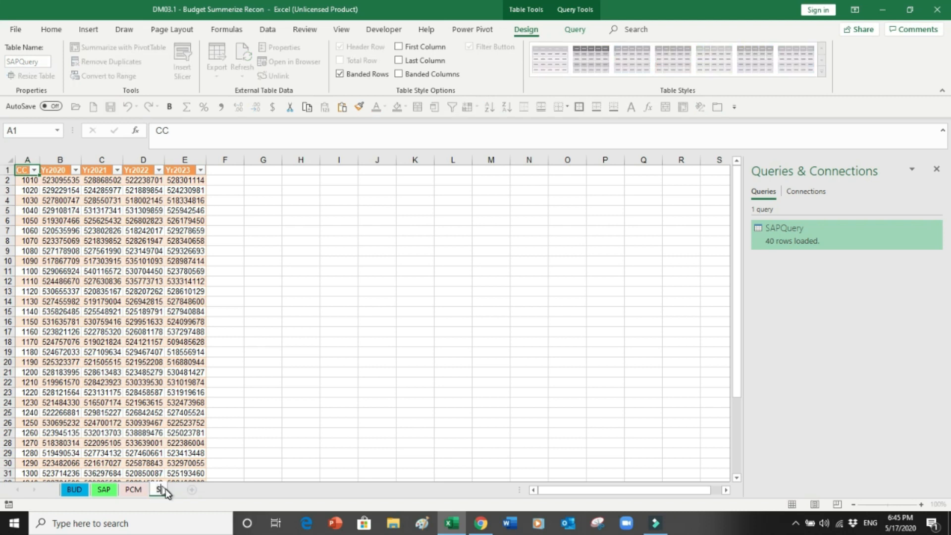
{"action": "type", "text": "APQuery"}
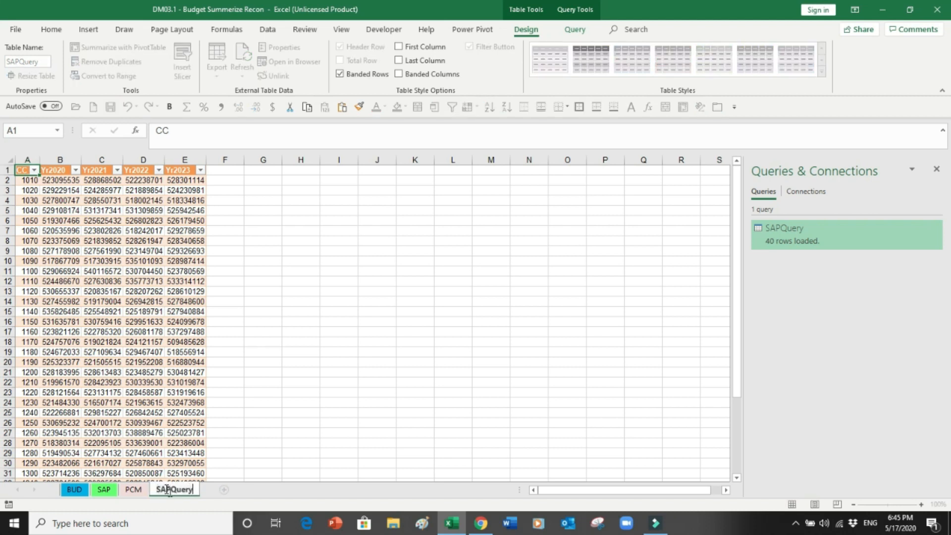
{"action": "left_click", "coordinate": [228, 451]}
{"action": "left_click", "coordinate": [104, 490]}
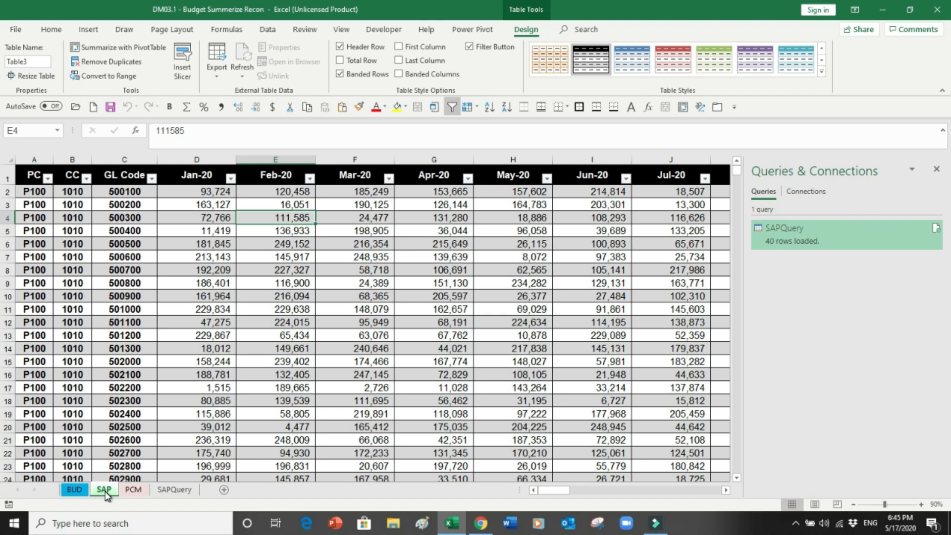
{"action": "left_click", "coordinate": [170, 489]}
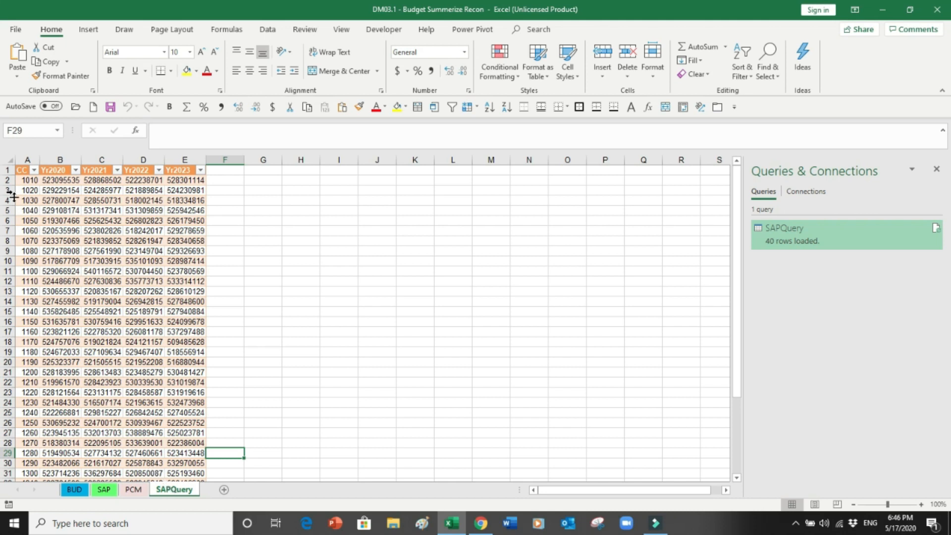
Step: Format the Yr2020–Yr2023 columns as comma-style whole numbers and widen them equally
{"action": "left_click", "coordinate": [60, 162]}
{"action": "left_click_drag", "start_coordinate": [59, 162], "coordinate": [184, 165]}
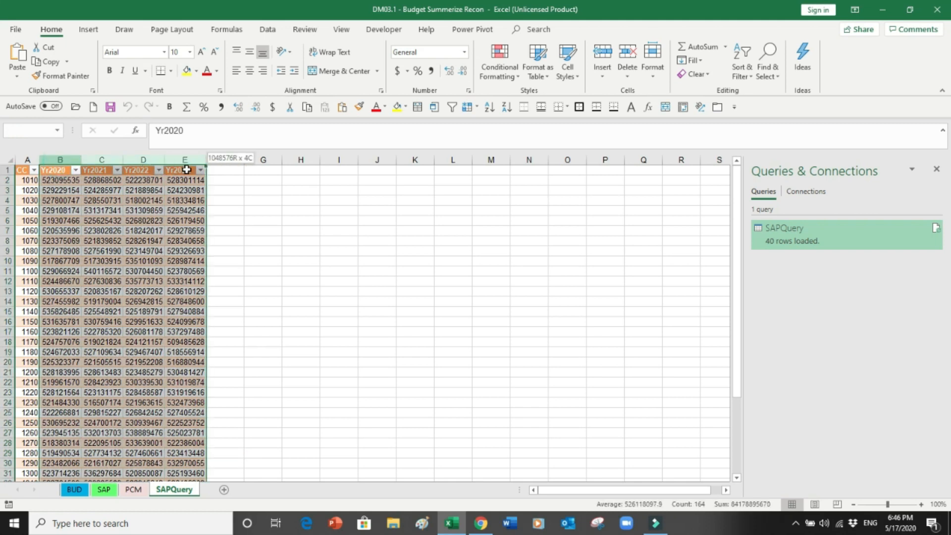
{"action": "left_click", "coordinate": [223, 106]}
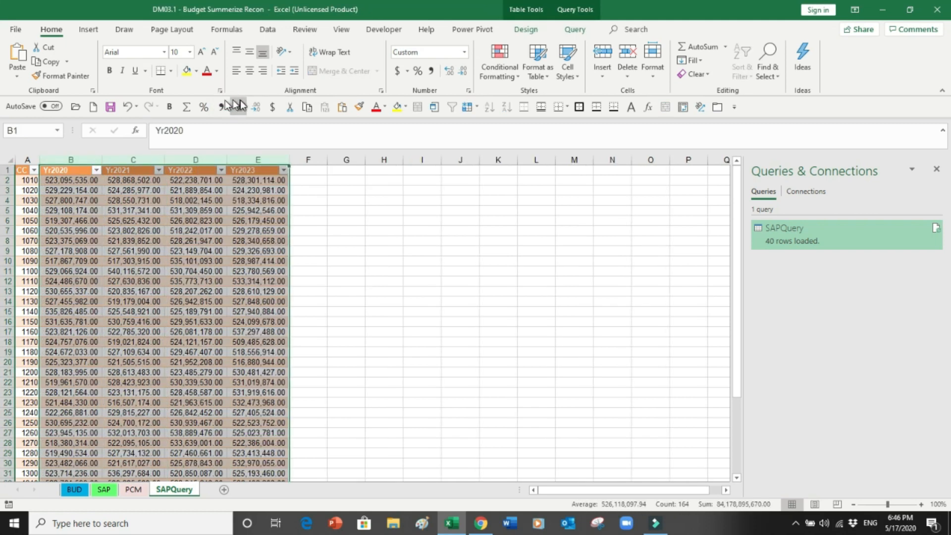
{"action": "left_click", "coordinate": [255, 107]}
{"action": "left_click", "coordinate": [255, 107]}
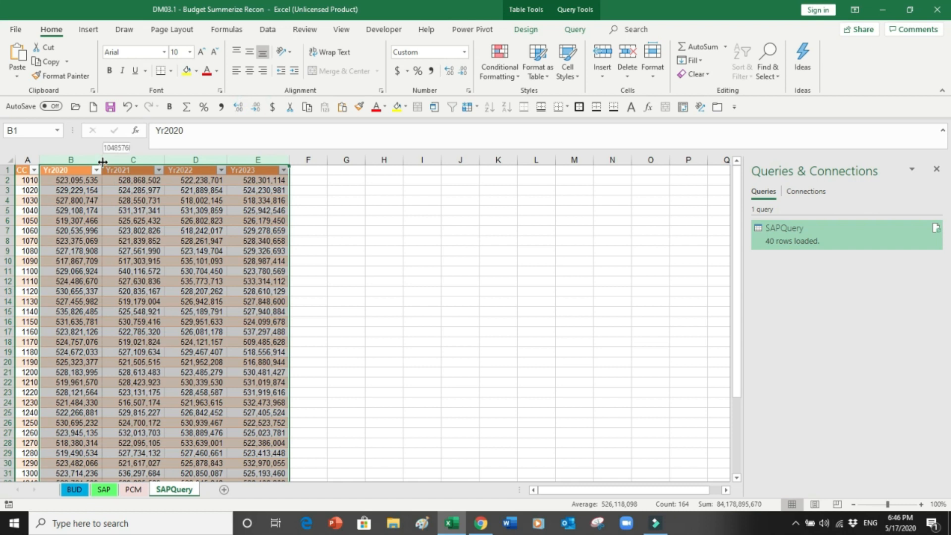
{"action": "left_click_drag", "start_coordinate": [102, 159], "coordinate": [123, 160]}
Step: Widen column A to fit the CC header and check the table's last row
{"action": "left_click", "coordinate": [27, 180]}
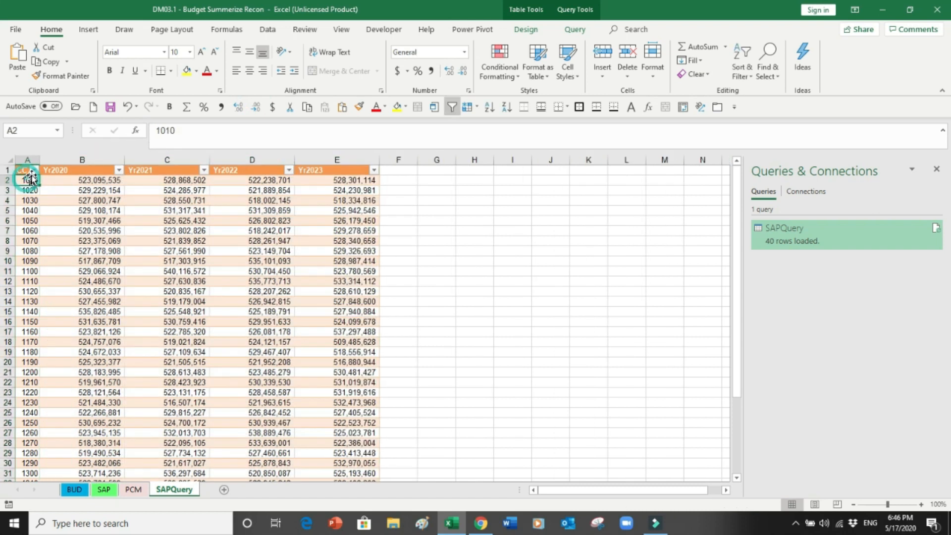
{"action": "left_click_drag", "start_coordinate": [39, 158], "coordinate": [53, 159]}
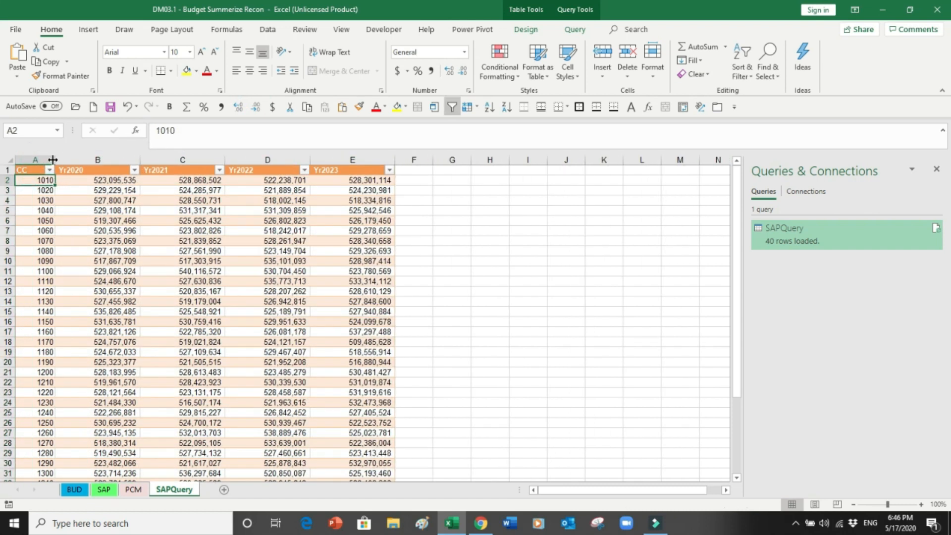
{"action": "left_click", "coordinate": [92, 190]}
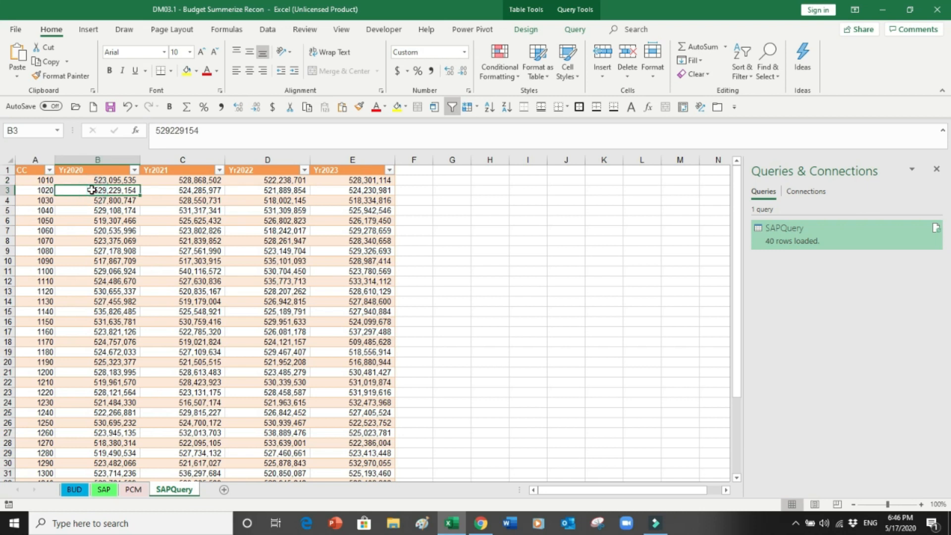
{"action": "key", "text": "ctrl+Down"}
{"action": "key", "text": "Down"}
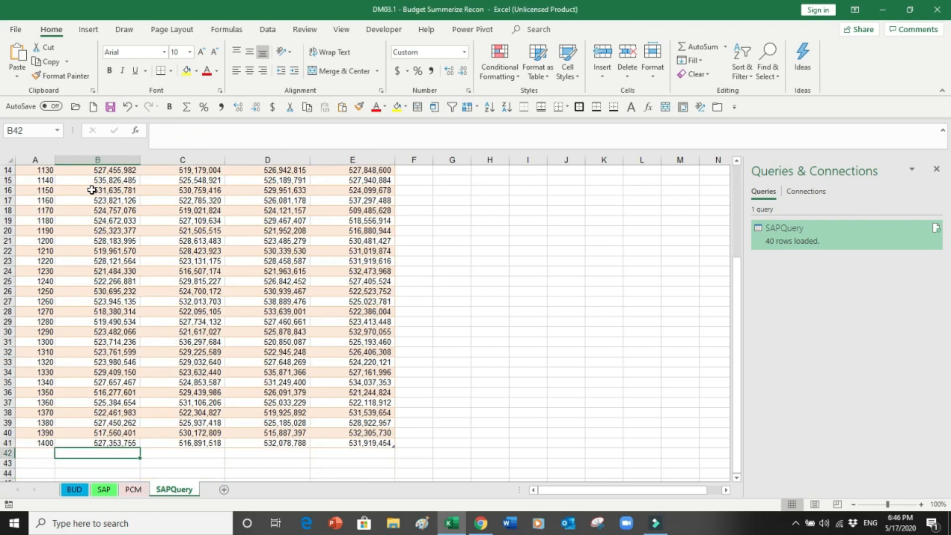
{"action": "key", "text": "Up"}
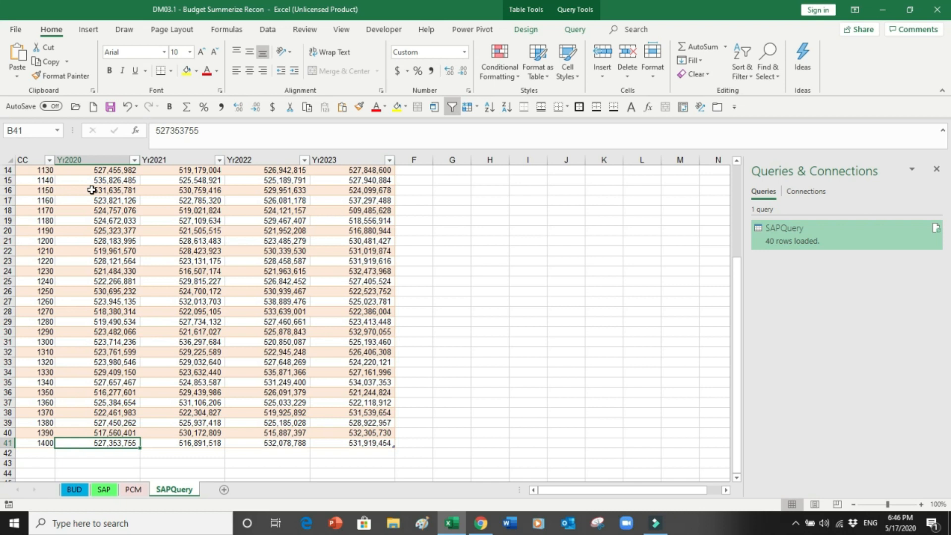
Step: Bring the PCM sheet's cost-centre table into the Power Query Editor with From Table/Range
{"action": "left_click", "coordinate": [133, 489]}
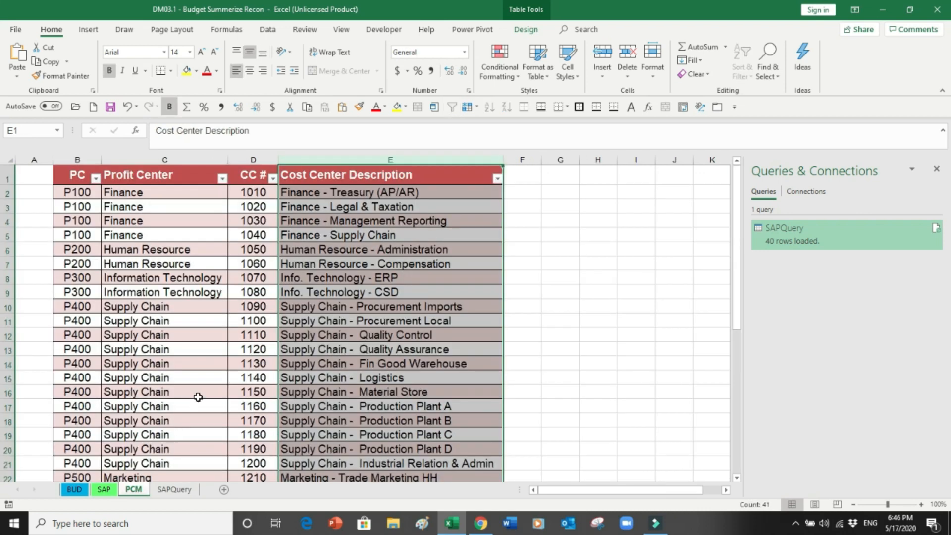
{"action": "left_click", "coordinate": [191, 396]}
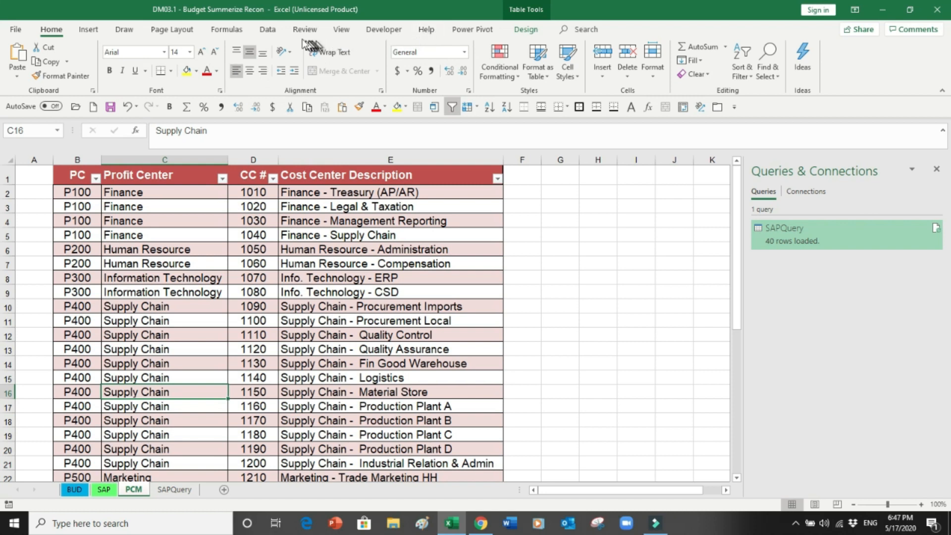
{"action": "left_click", "coordinate": [270, 31]}
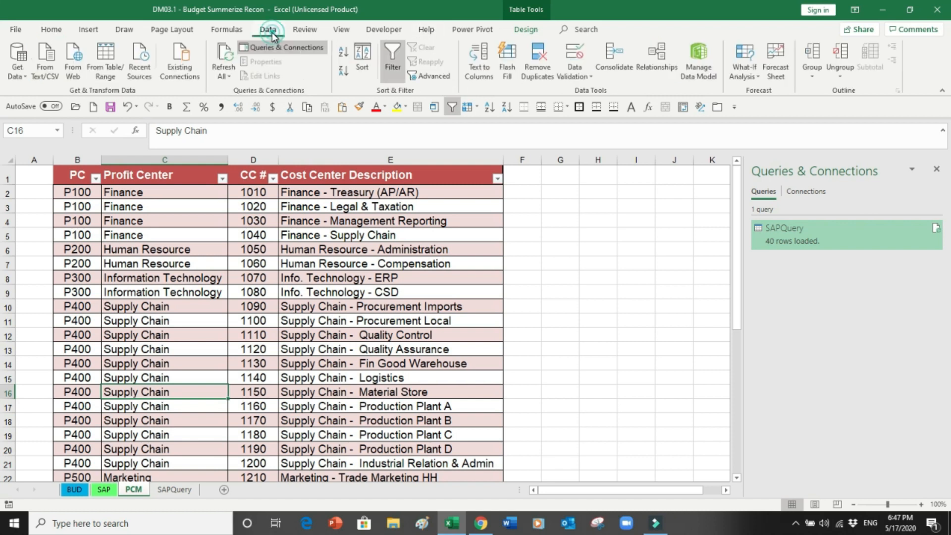
{"action": "left_click", "coordinate": [106, 58]}
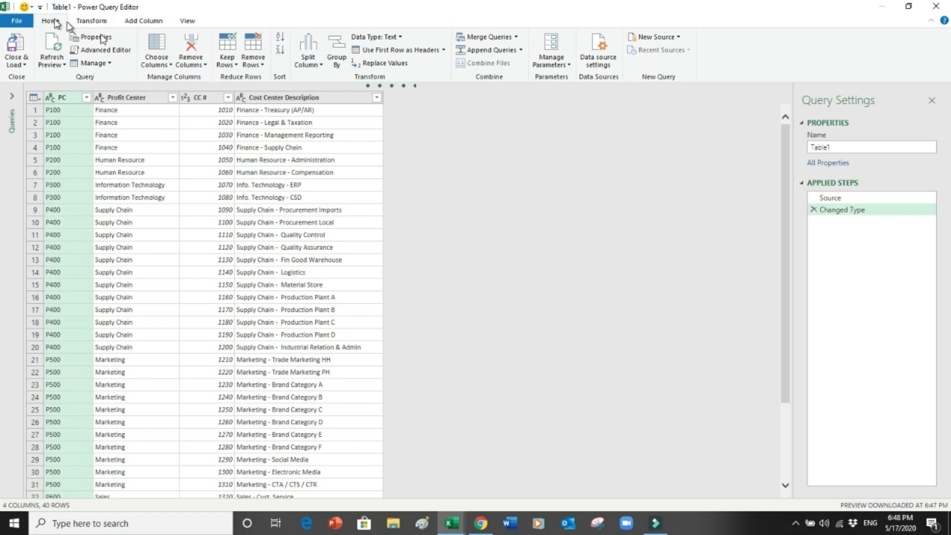
Step: Left-outer merge Table1 with SAPQuery, matching Table1's CC # to SAPQuery's CC
{"action": "left_click", "coordinate": [517, 37]}
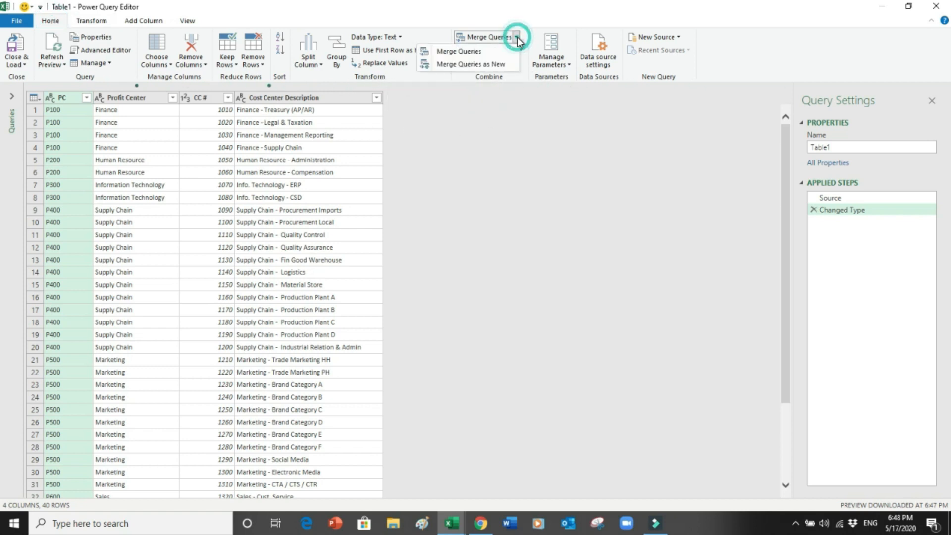
{"action": "left_click", "coordinate": [473, 51]}
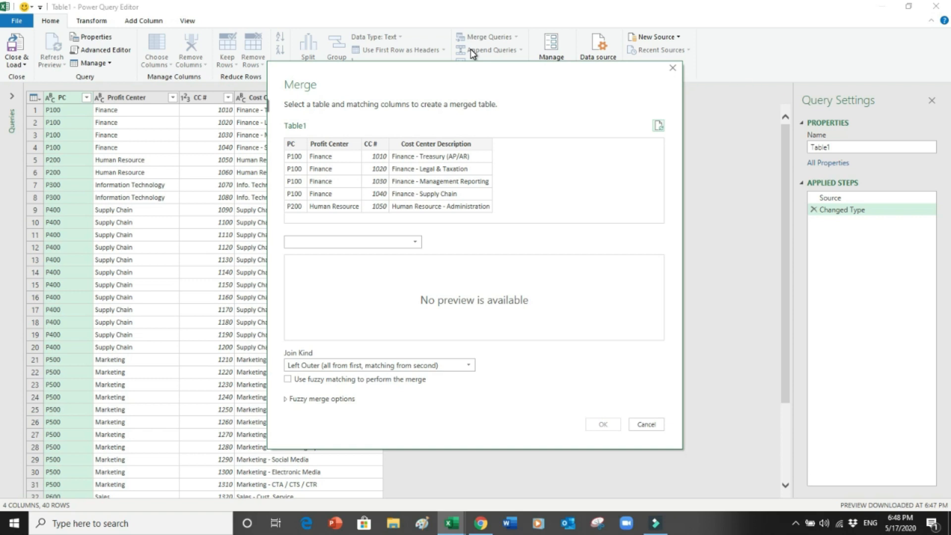
{"action": "left_click", "coordinate": [374, 142]}
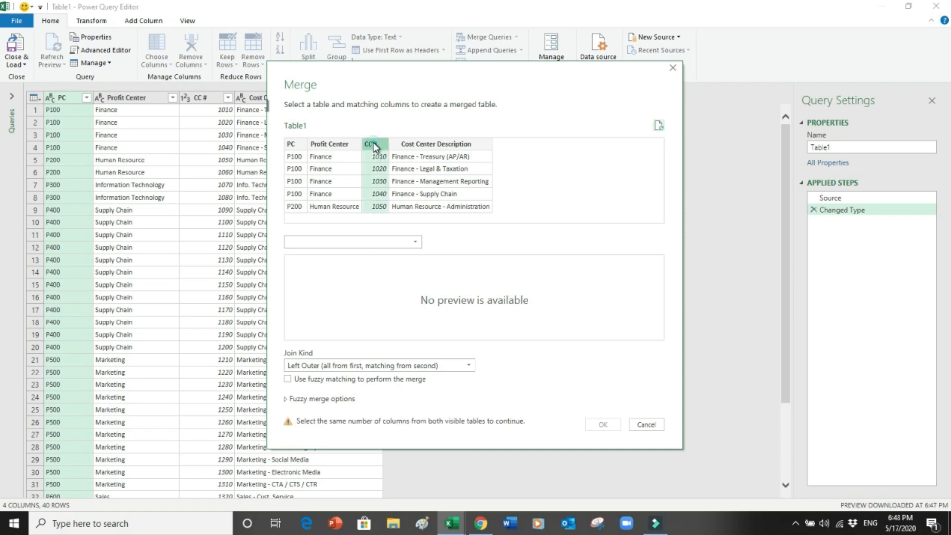
{"action": "left_click", "coordinate": [410, 242]}
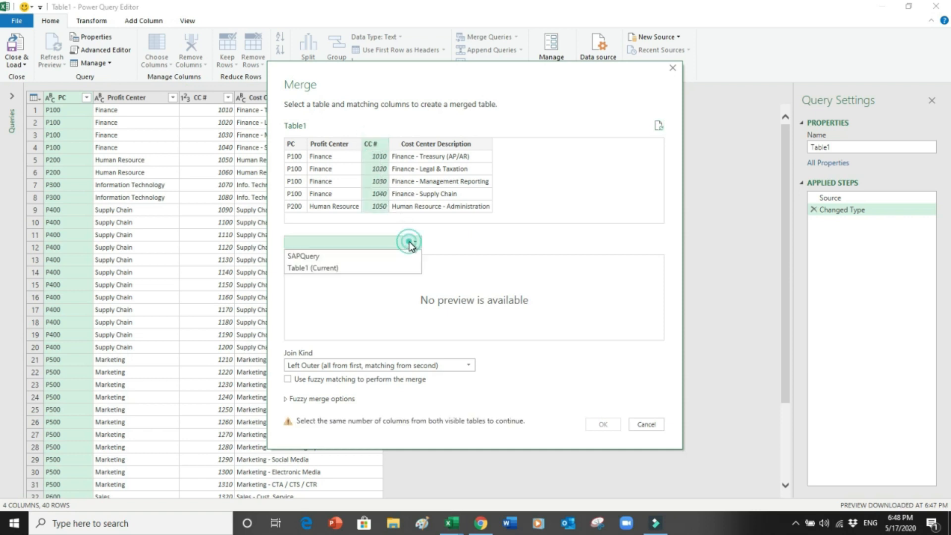
{"action": "left_click", "coordinate": [328, 256]}
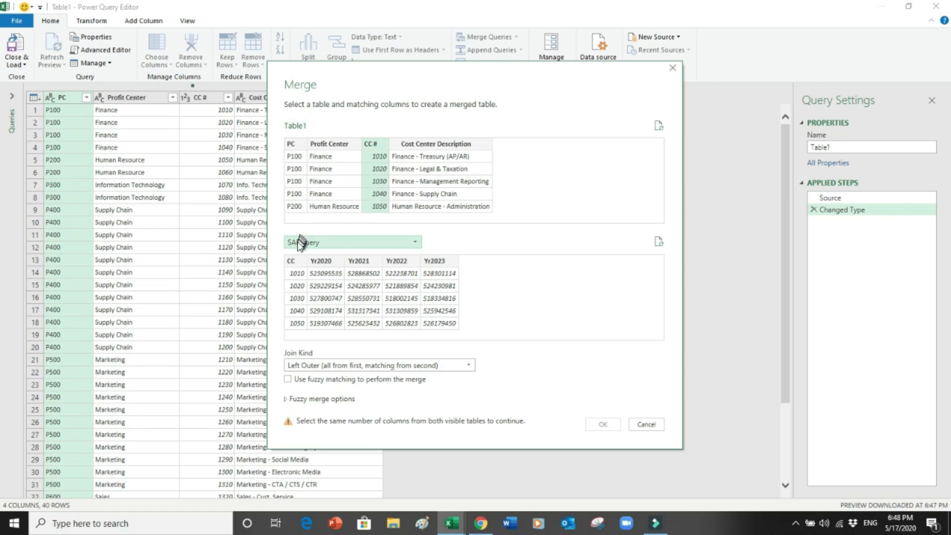
{"action": "left_click", "coordinate": [292, 261]}
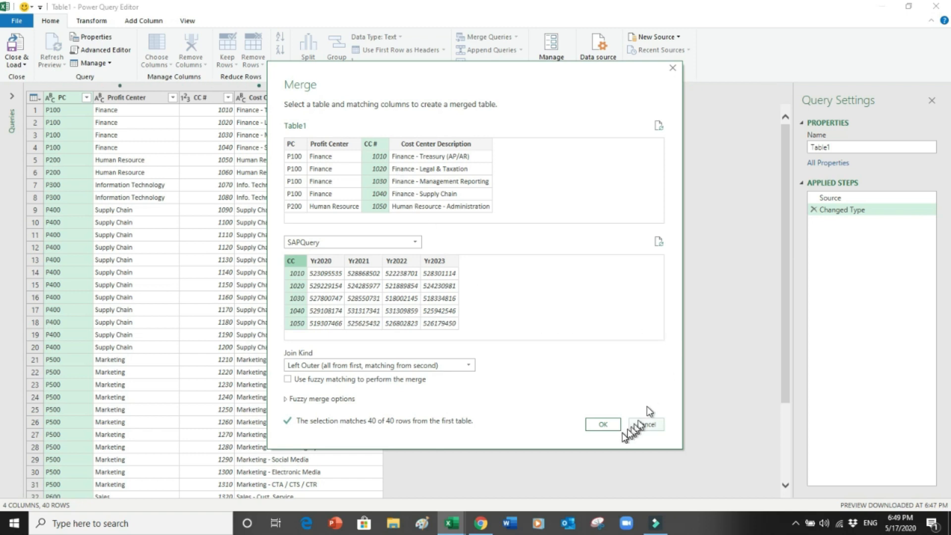
{"action": "left_click", "coordinate": [599, 425]}
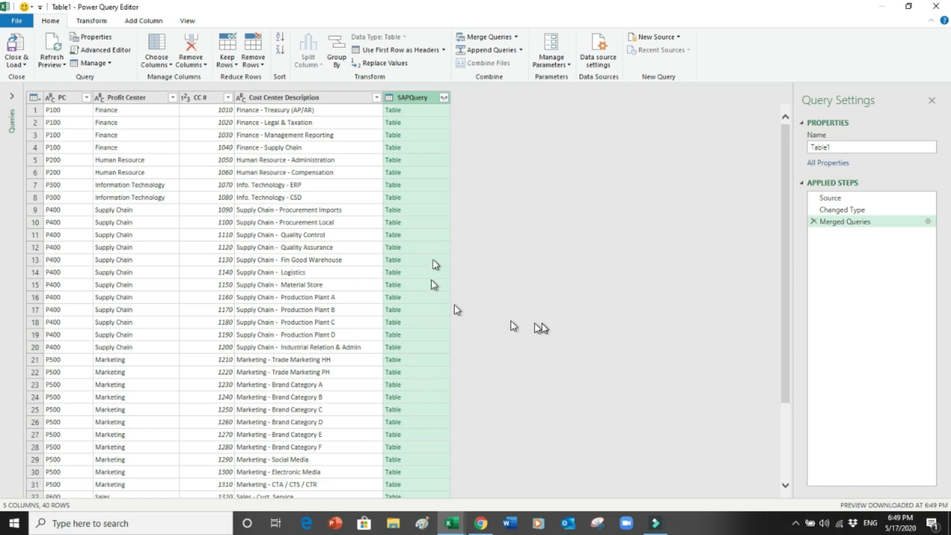
Step: Rename the query to MergeQuery and expand SAPQuery into its CC and Yr2020–Yr2023 columns
{"action": "left_click", "coordinate": [856, 144]}
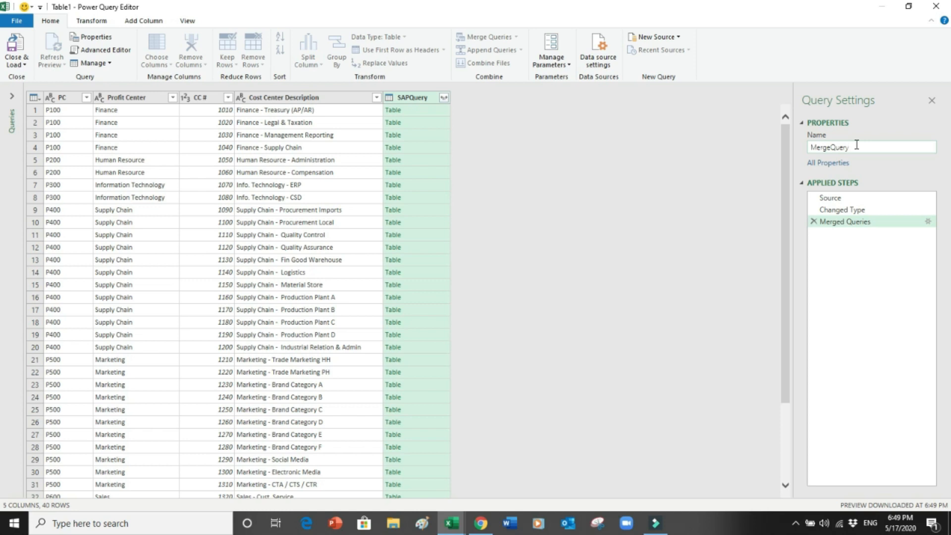
{"action": "left_click", "coordinate": [493, 132]}
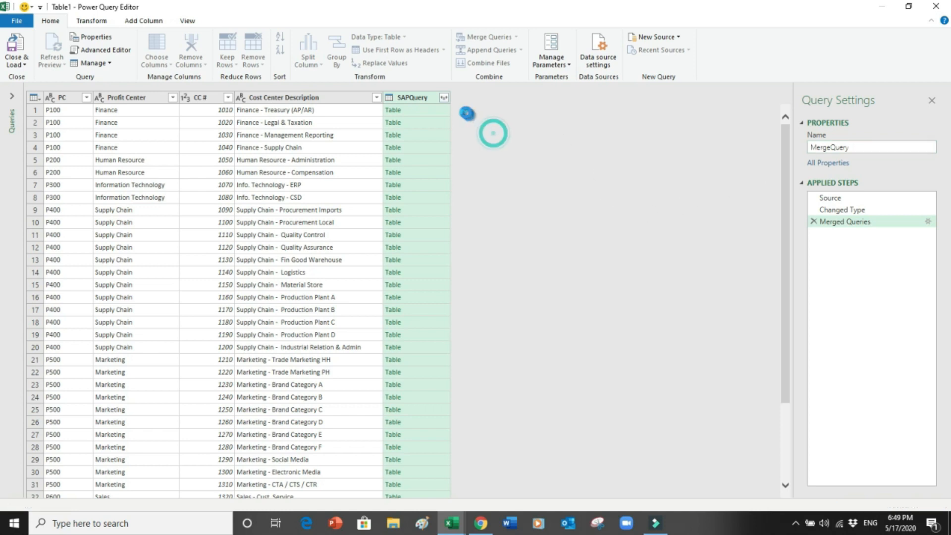
{"action": "left_click", "coordinate": [443, 98]}
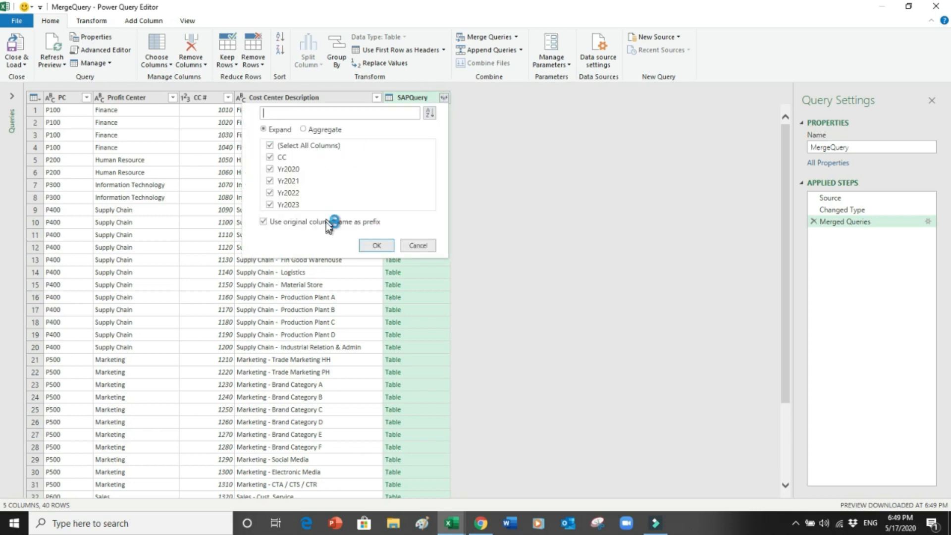
{"action": "left_click", "coordinate": [376, 246]}
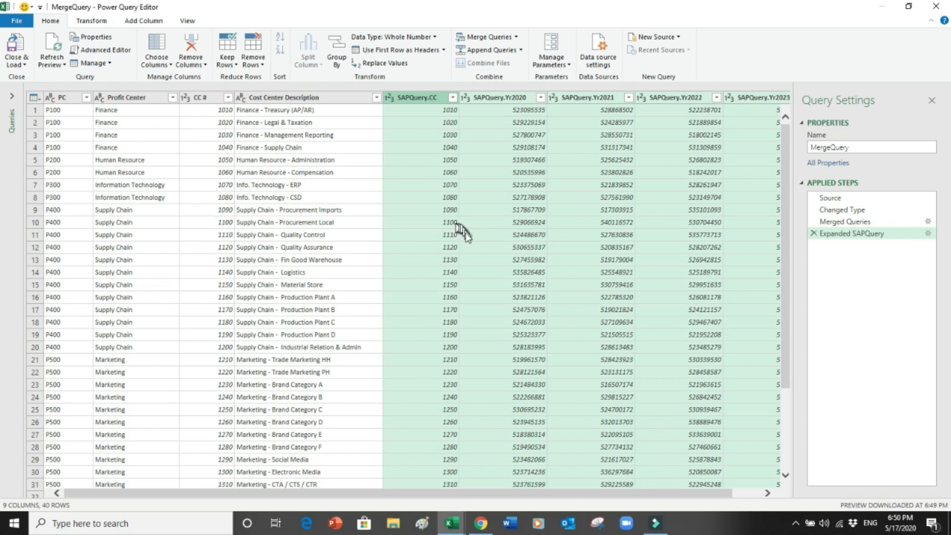
Step: Scroll the preview and select the SAPQuery.CC column by itself
{"action": "left_click", "coordinate": [768, 493]}
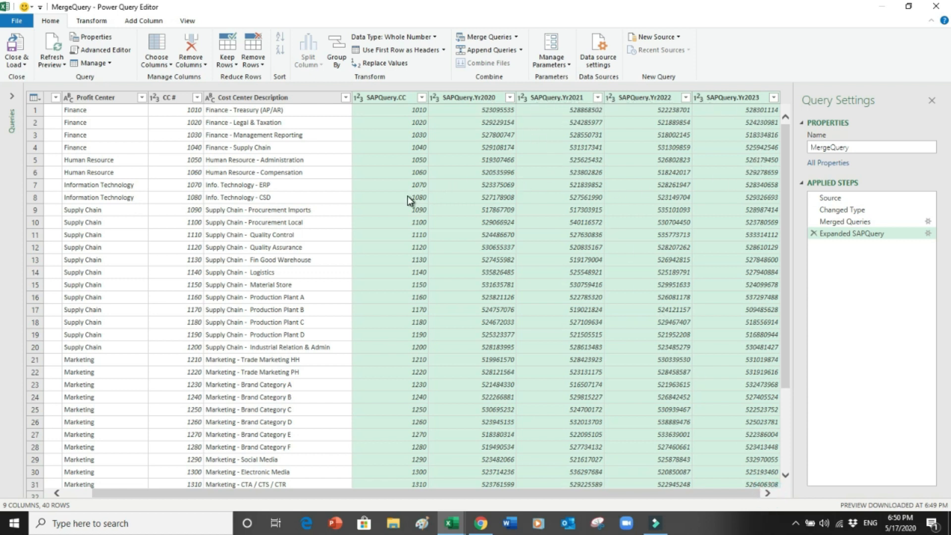
{"action": "left_click", "coordinate": [390, 97]}
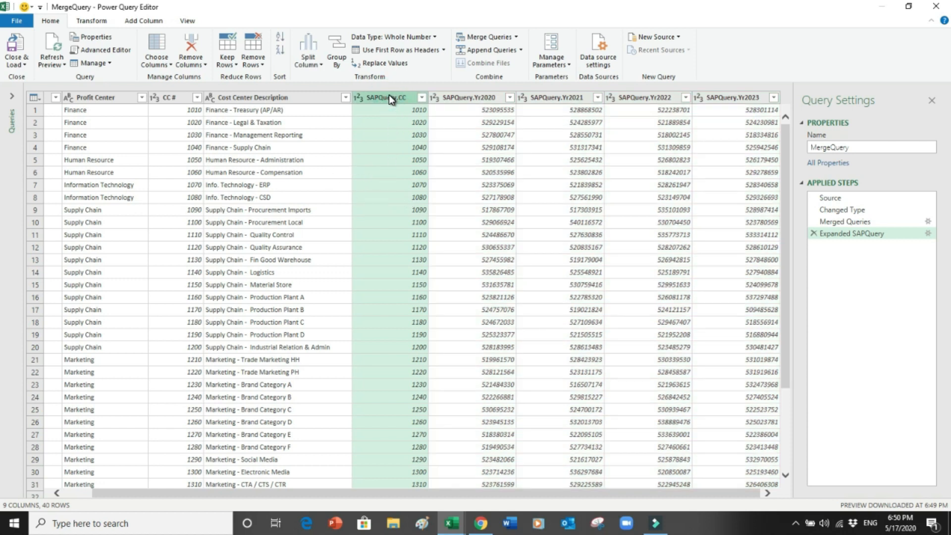
{"action": "left_click_drag", "start_coordinate": [490, 493], "coordinate": [426, 492]}
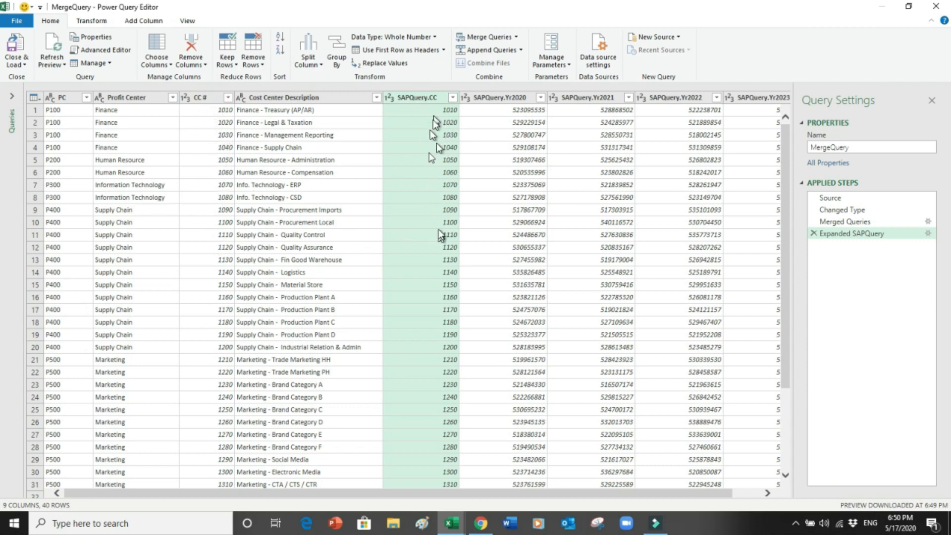
Step: Remove the duplicate SAPQuery.CC column and choose Close & Load To for MergeQuery
{"action": "right_click", "coordinate": [417, 100]}
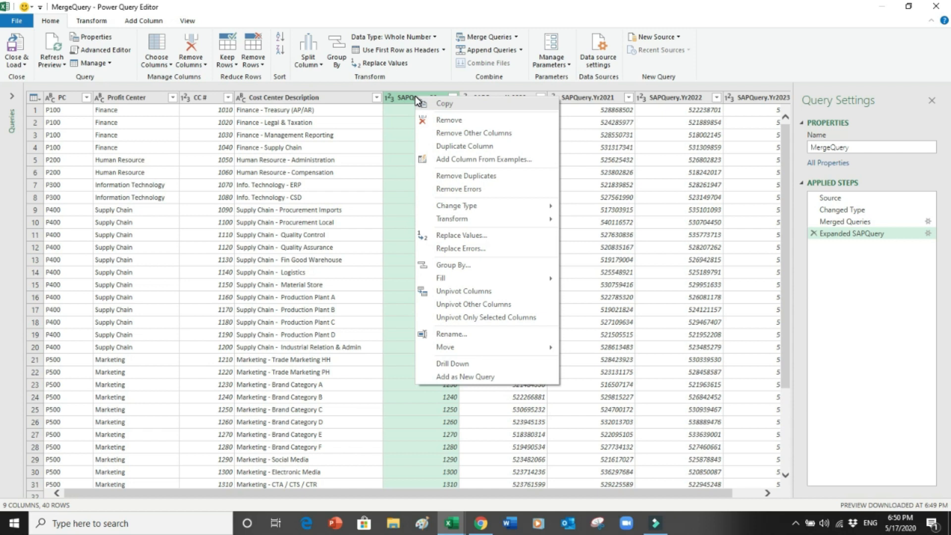
{"action": "left_click", "coordinate": [435, 119]}
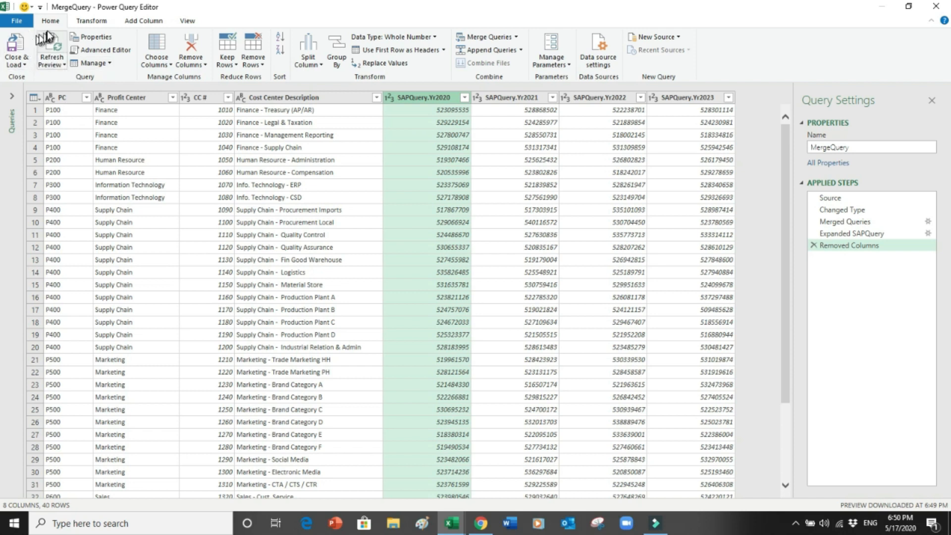
{"action": "left_click", "coordinate": [17, 60]}
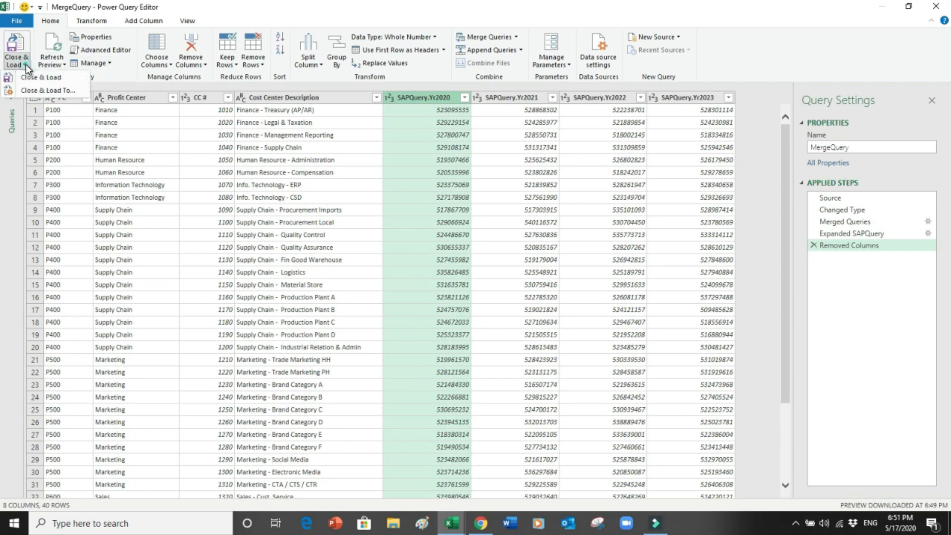
{"action": "left_click", "coordinate": [50, 92]}
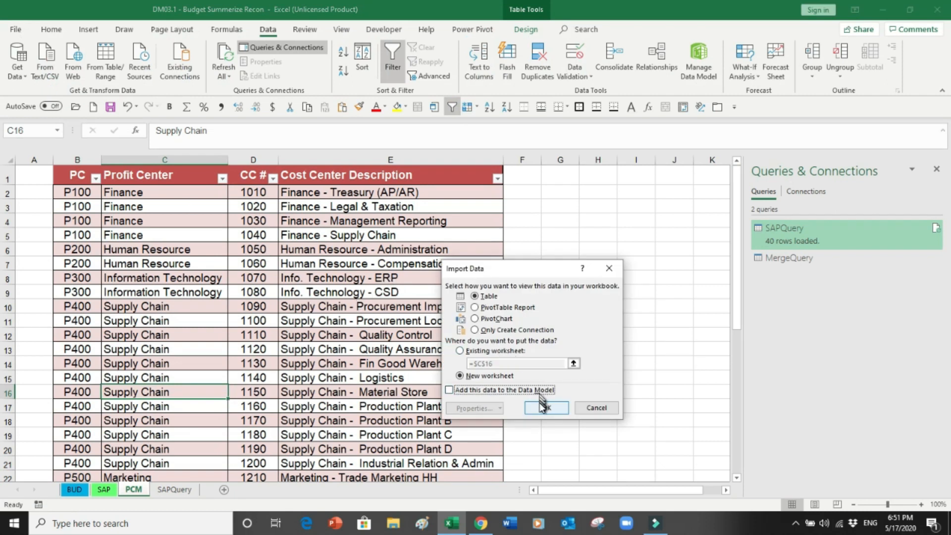
Step: Load MergeQuery as a table on a new sheet, moved to the end and named MergeQuery
{"action": "left_click", "coordinate": [543, 406]}
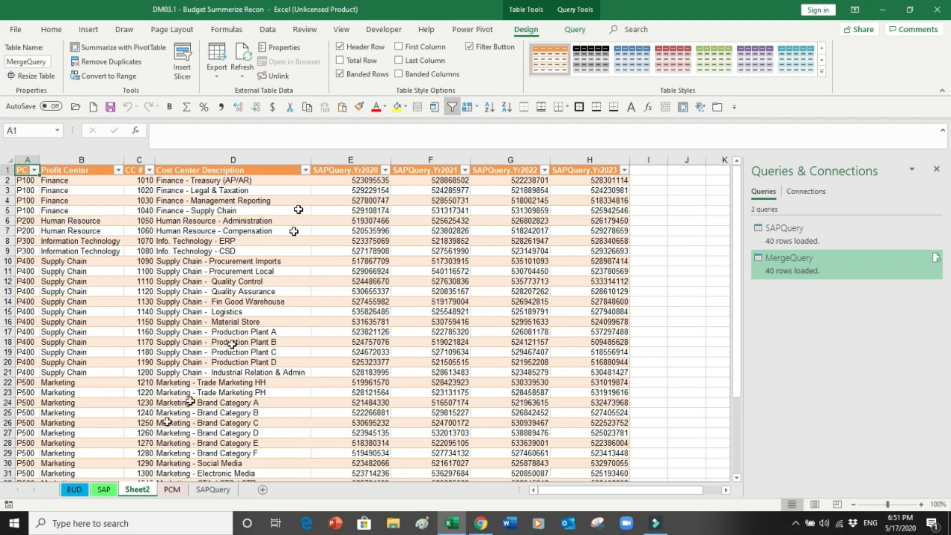
{"action": "left_click_drag", "start_coordinate": [134, 492], "coordinate": [244, 488]}
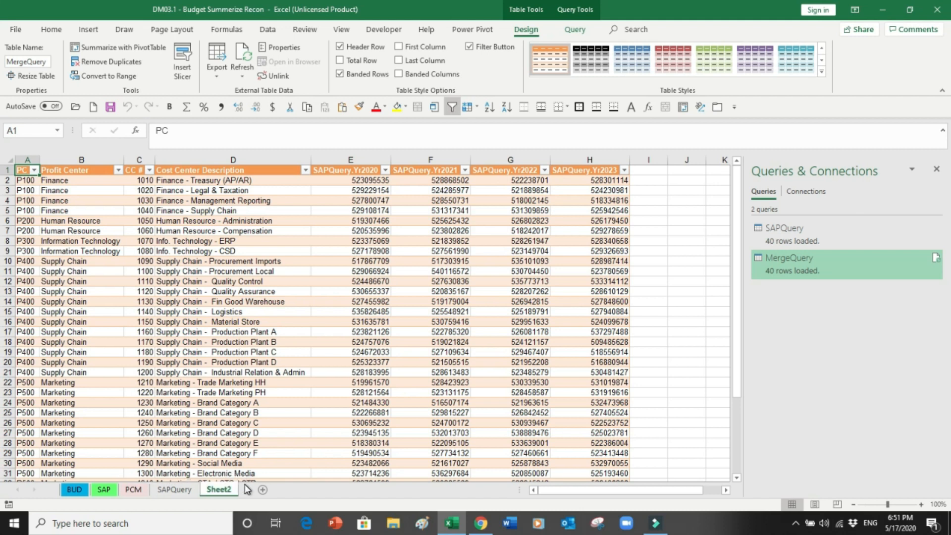
{"action": "double_click", "coordinate": [210, 491]}
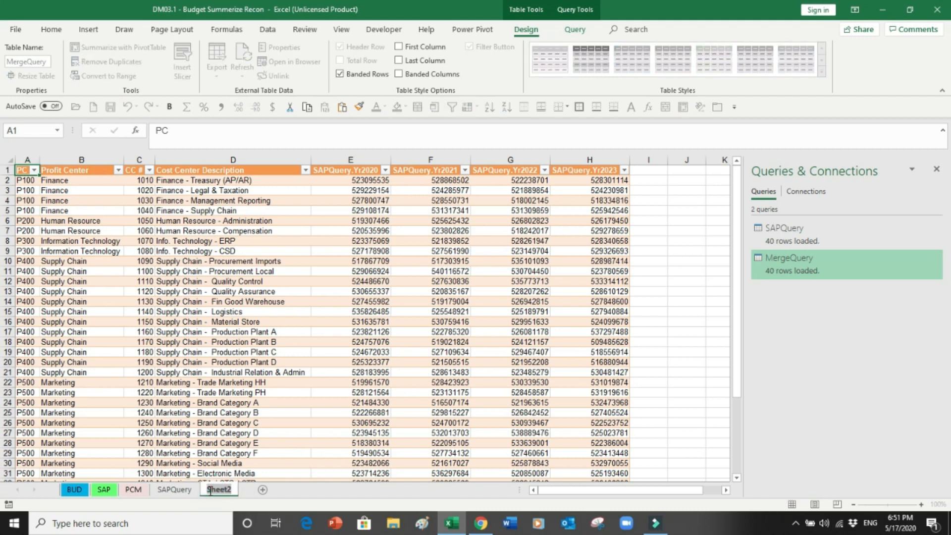
{"action": "type", "text": "MergeQu"}
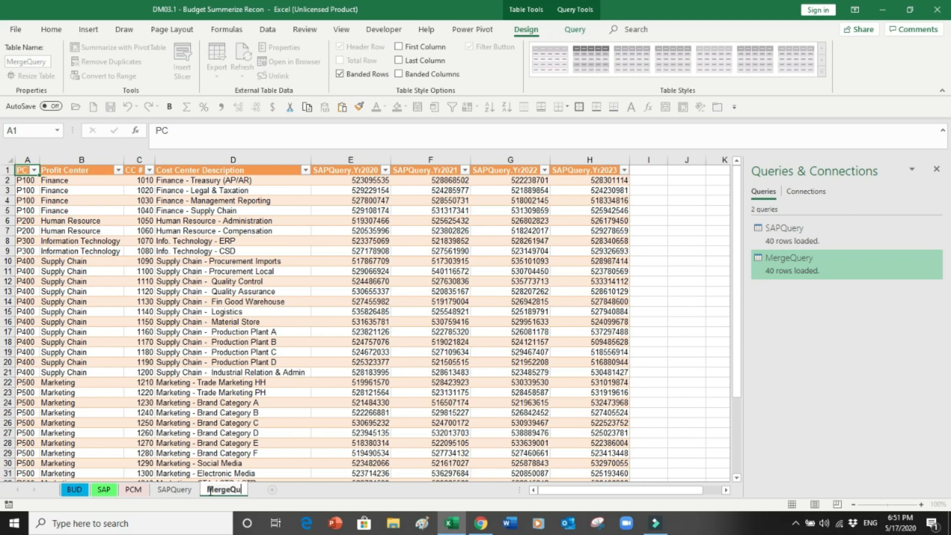
{"action": "type", "text": "ery"}
{"action": "left_click", "coordinate": [269, 444]}
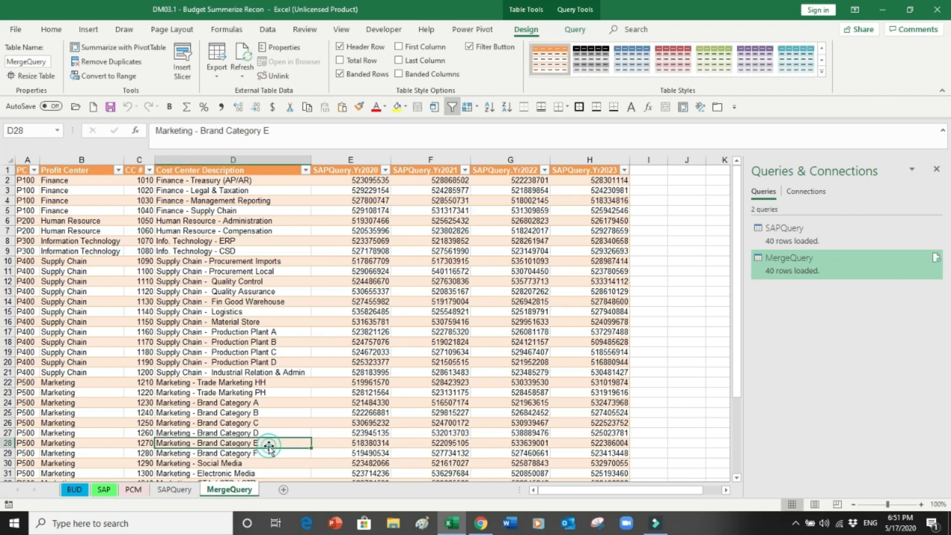
Step: Compare the PCM, SAPQuery and MergeQuery sheets, then select MergeQuery's four SAPQuery year columns
{"action": "left_click", "coordinate": [134, 490]}
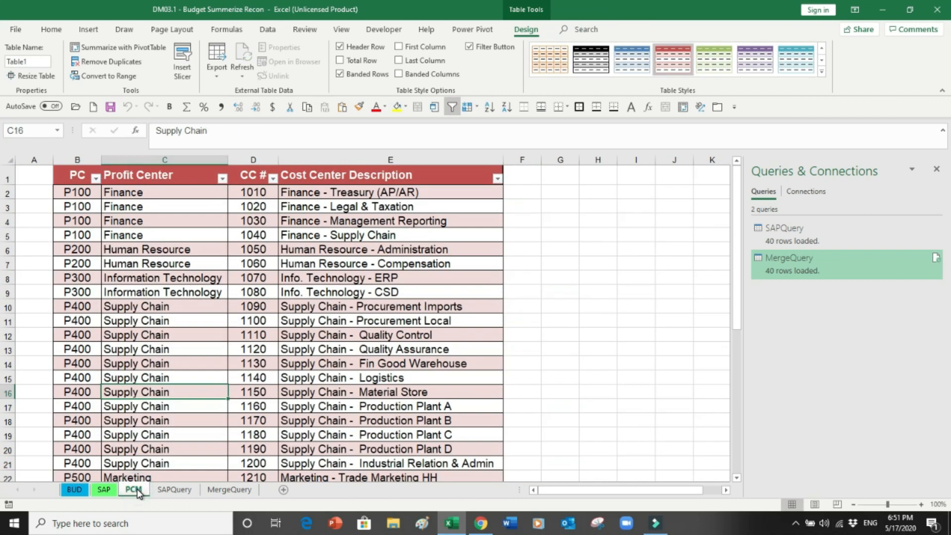
{"action": "left_click", "coordinate": [168, 489]}
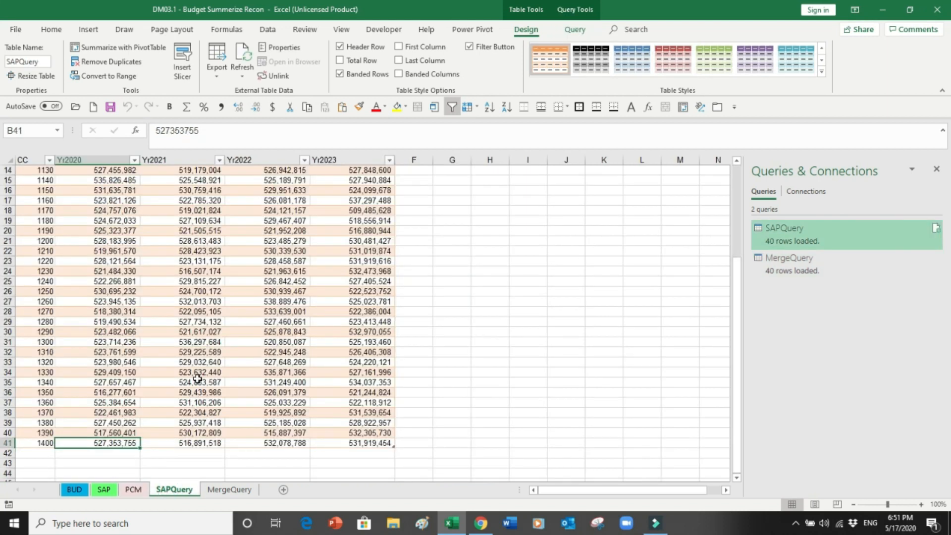
{"action": "key", "text": "ctrl+Home"}
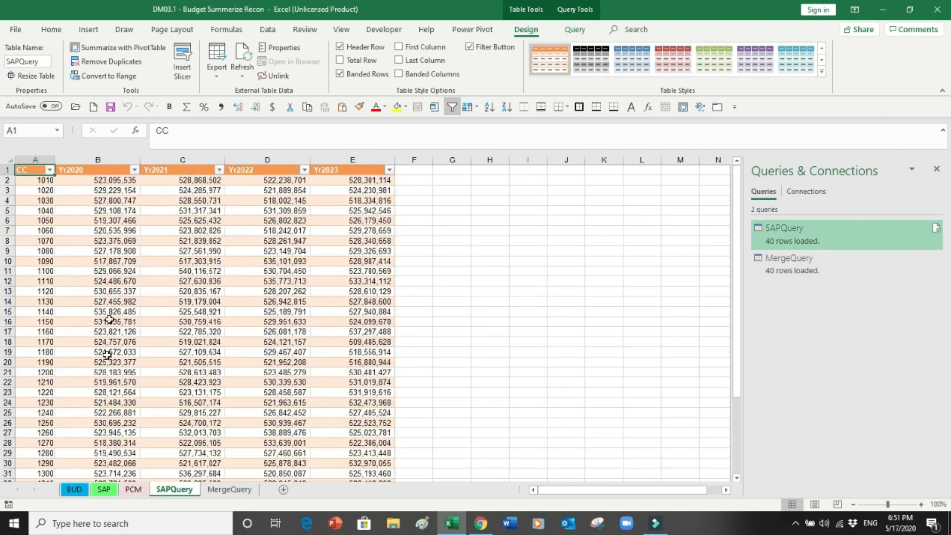
{"action": "left_click", "coordinate": [222, 489]}
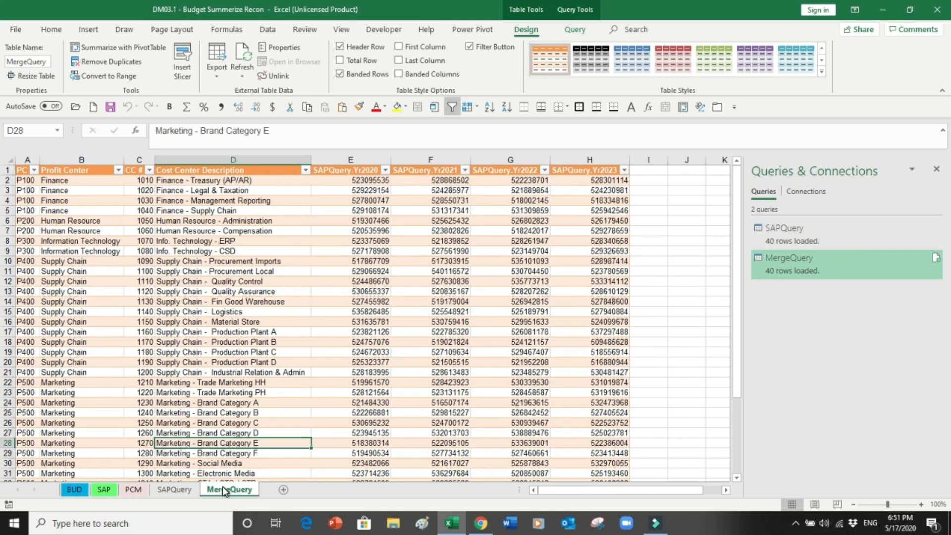
{"action": "left_click", "coordinate": [171, 490]}
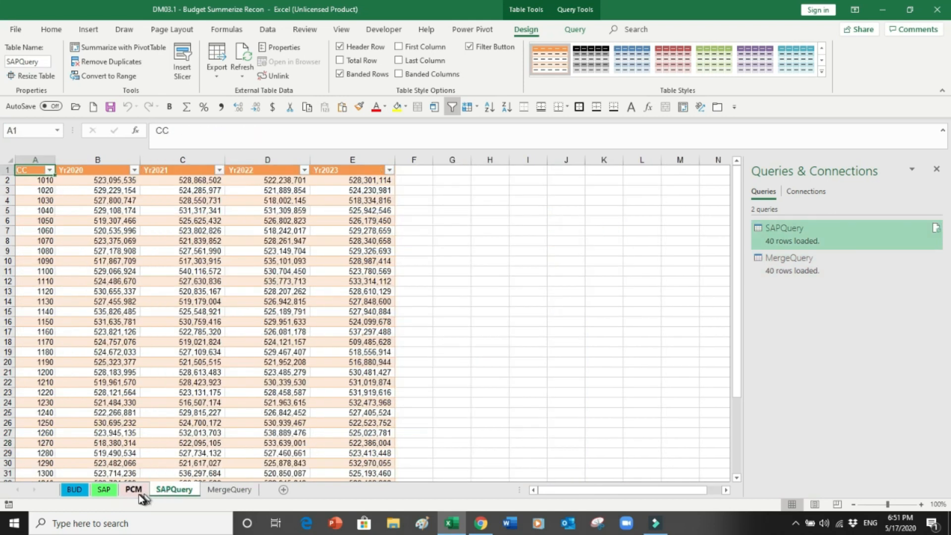
{"action": "left_click", "coordinate": [134, 490]}
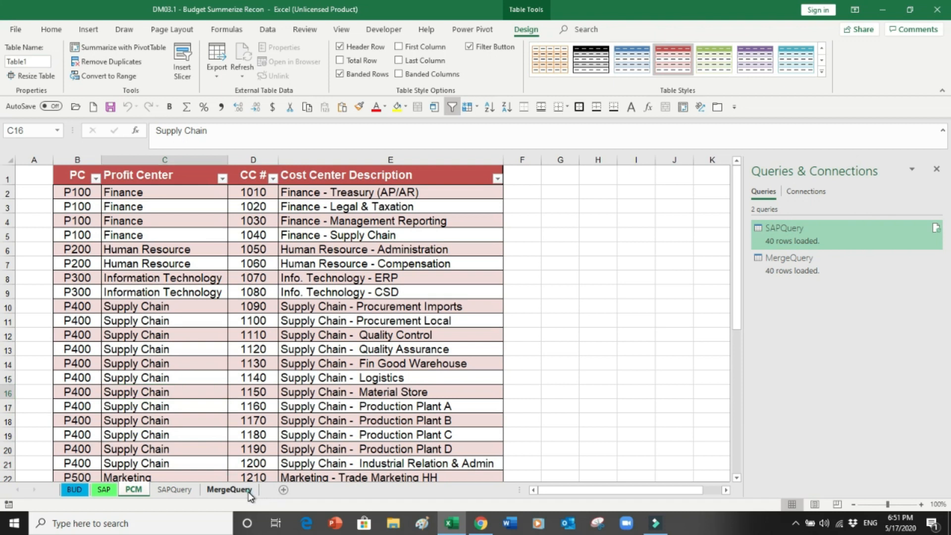
{"action": "left_click", "coordinate": [249, 493]}
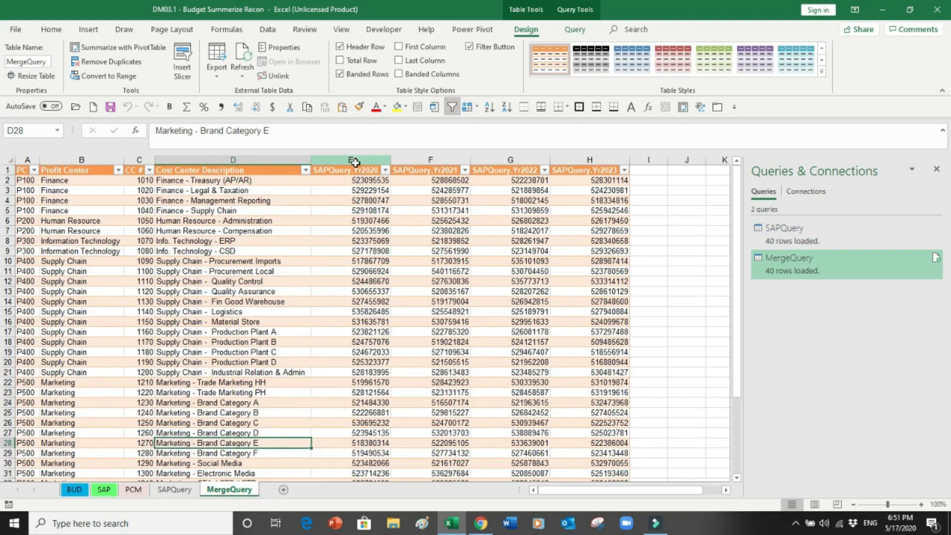
{"action": "left_click_drag", "start_coordinate": [355, 162], "coordinate": [589, 166]}
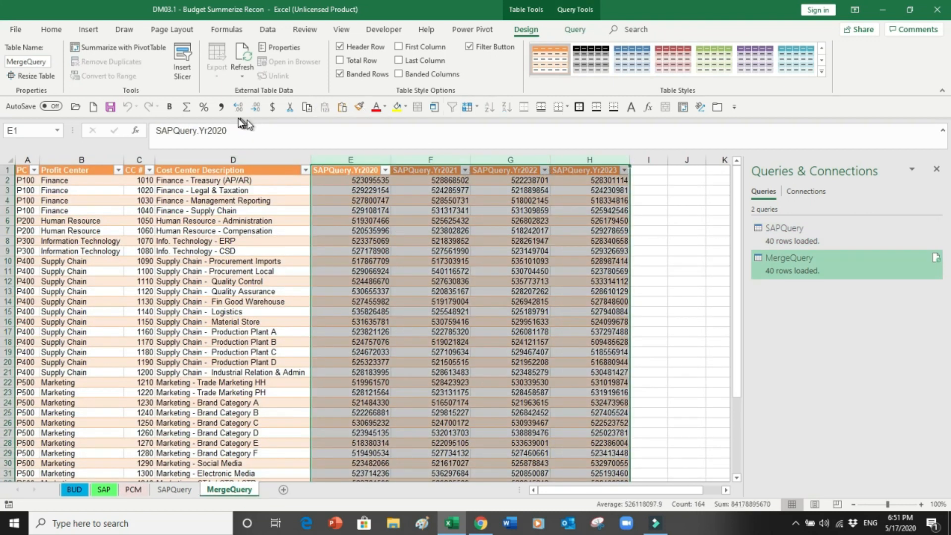
Step: Format the SAPQuery.Yr2020–Yr2023 columns with Comma Style and no decimals
{"action": "left_click", "coordinate": [50, 30]}
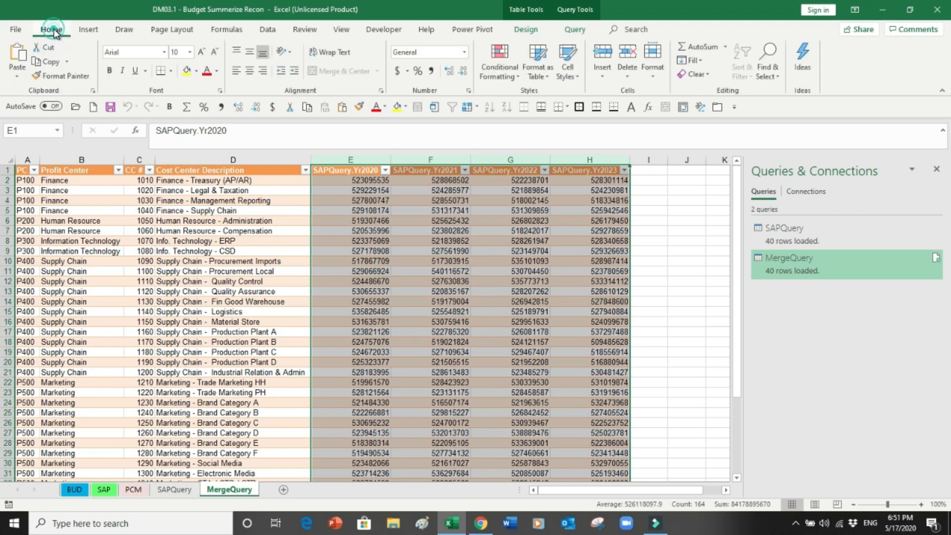
{"action": "left_click", "coordinate": [431, 70]}
{"action": "double_click", "coordinate": [463, 72]}
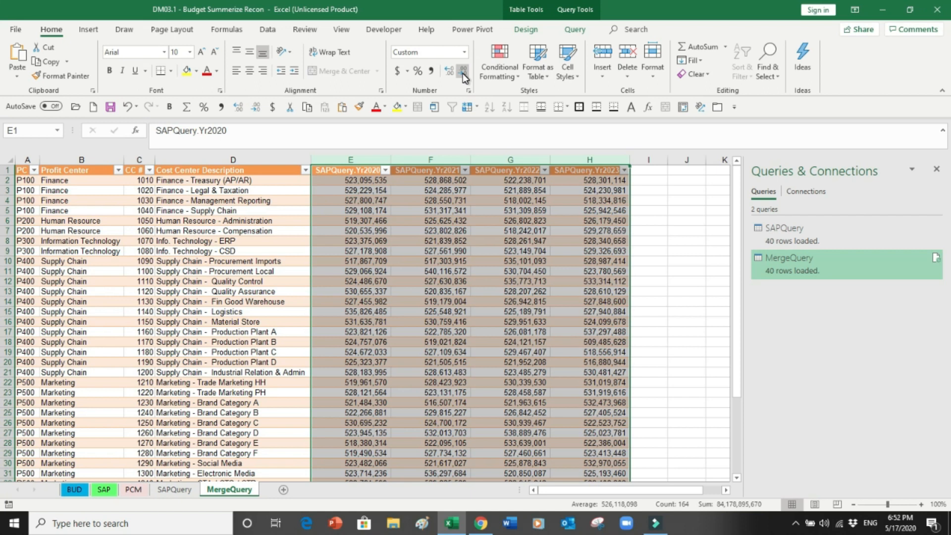
{"action": "left_click", "coordinate": [363, 241]}
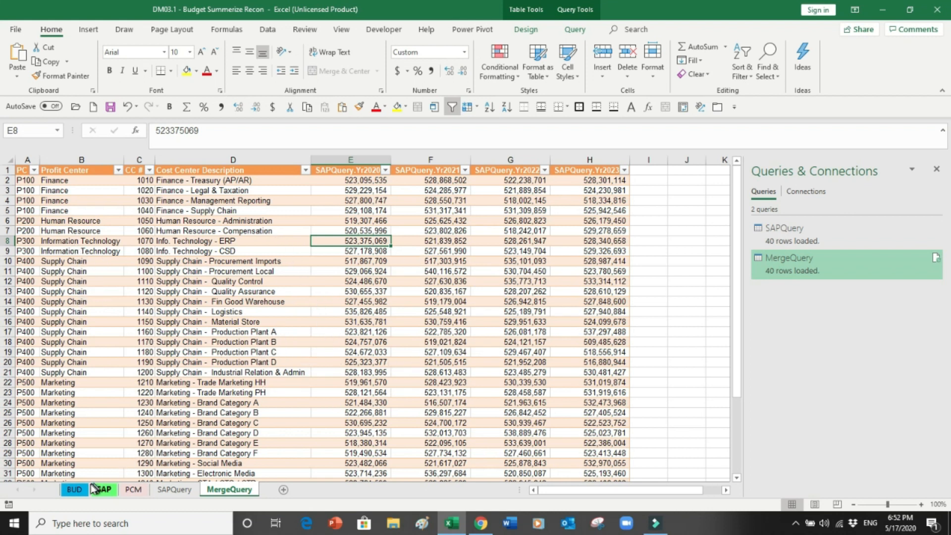
{"action": "left_click", "coordinate": [76, 489]}
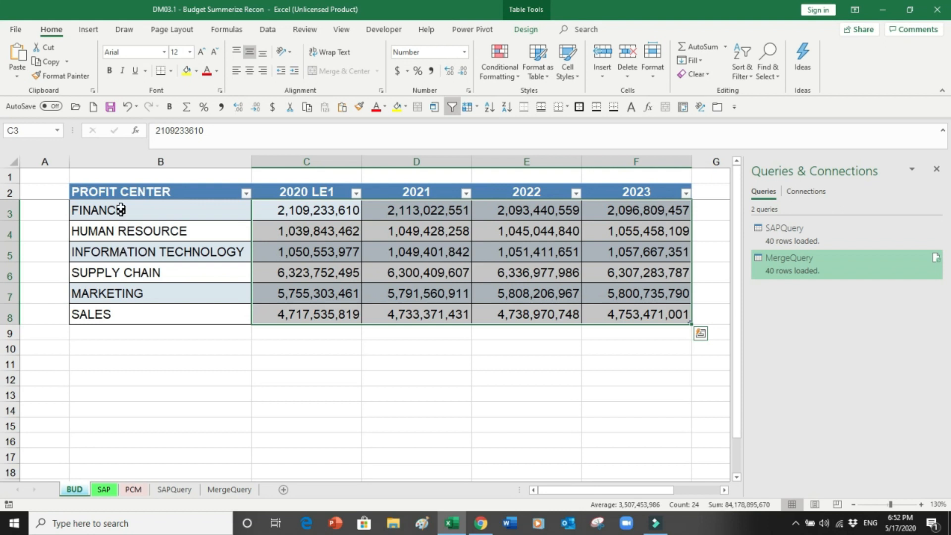
{"action": "left_click_drag", "start_coordinate": [118, 208], "coordinate": [115, 360]}
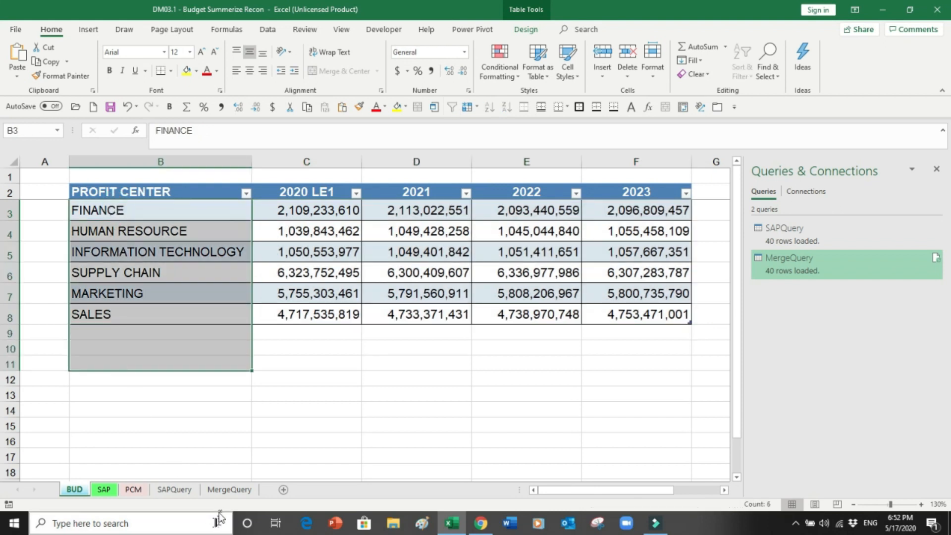
{"action": "left_click", "coordinate": [226, 490]}
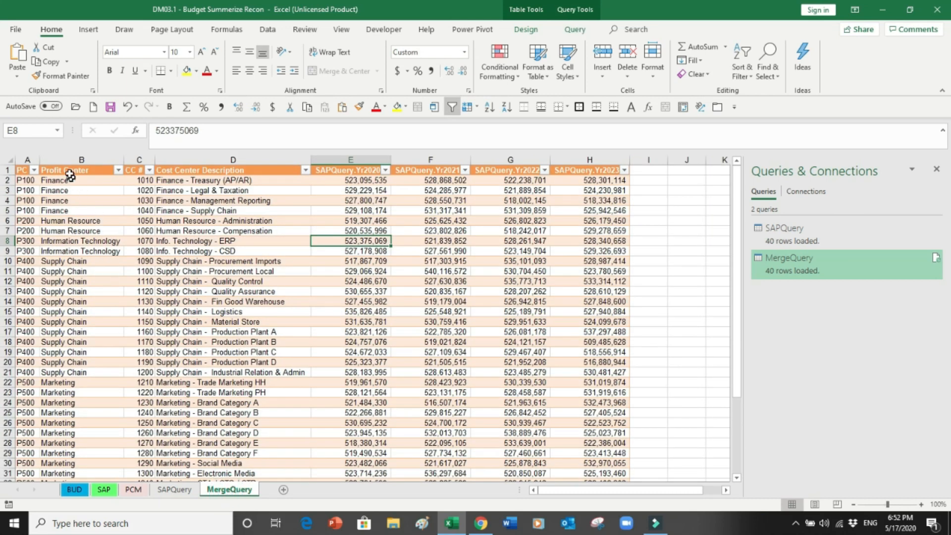
{"action": "left_click_drag", "start_coordinate": [69, 170], "coordinate": [79, 353]}
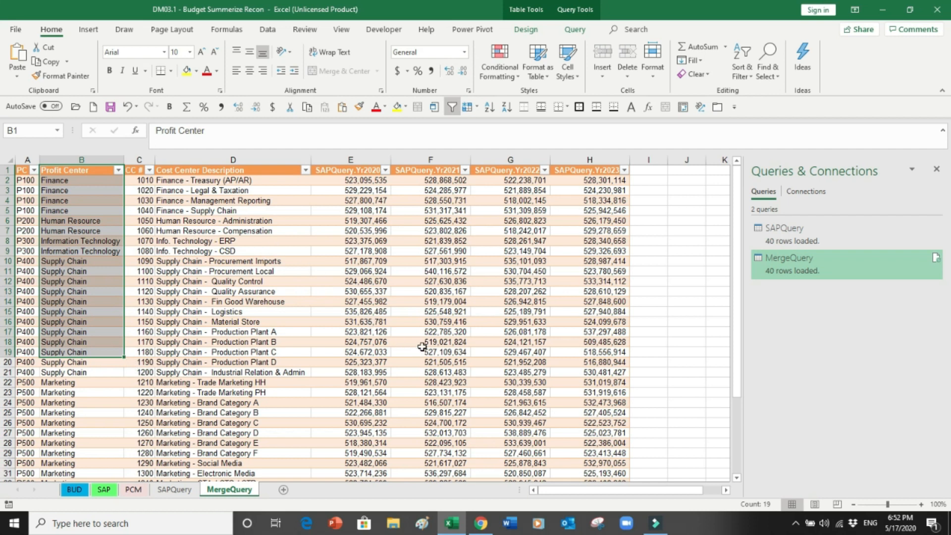
{"action": "left_click", "coordinate": [384, 332]}
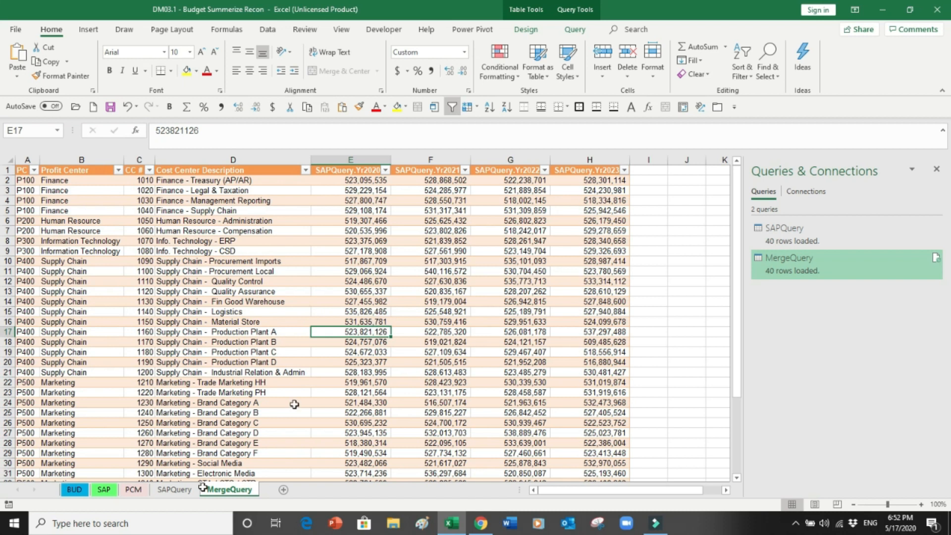
{"action": "left_click", "coordinate": [74, 490]}
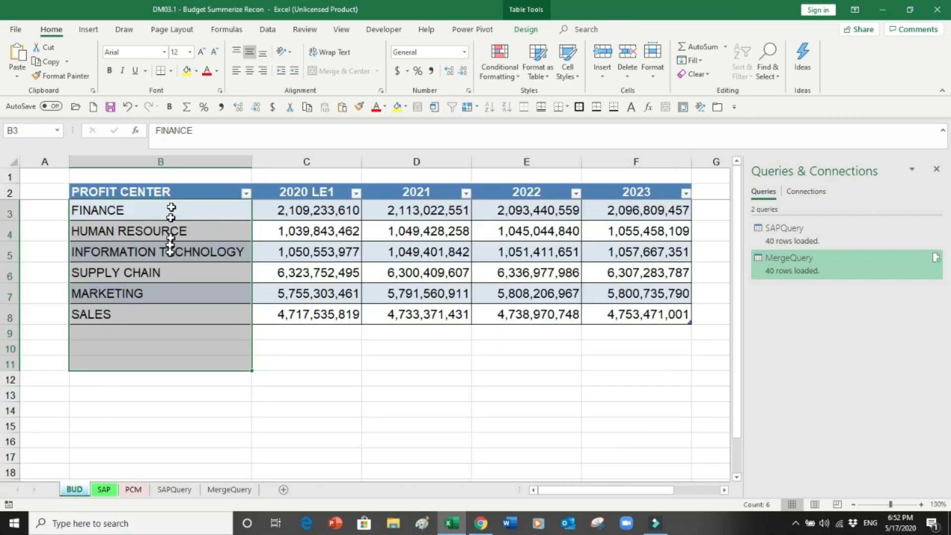
{"action": "left_click", "coordinate": [230, 490]}
{"action": "left_click_drag", "start_coordinate": [74, 210], "coordinate": [54, 394]}
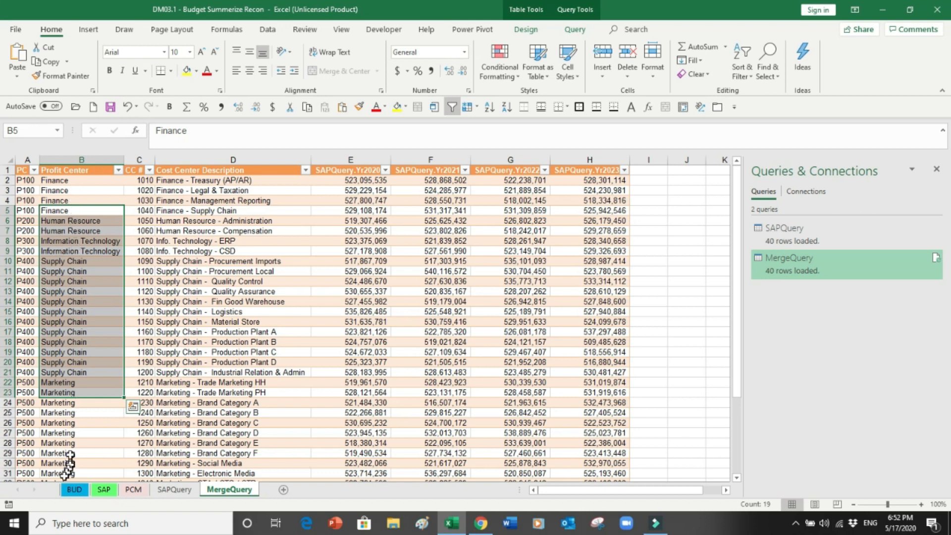
{"action": "left_click", "coordinate": [74, 489]}
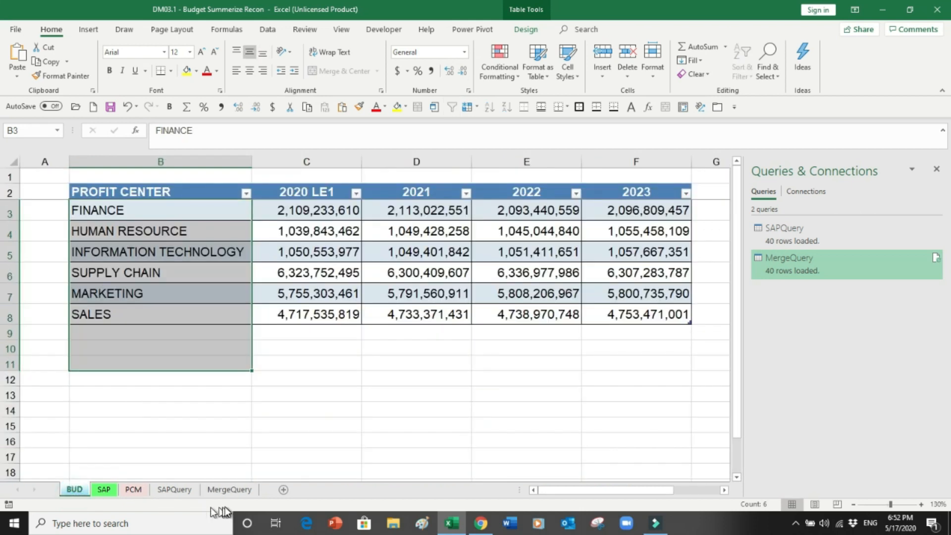
{"action": "left_click", "coordinate": [228, 490]}
{"action": "left_click_drag", "start_coordinate": [381, 229], "coordinate": [579, 379]}
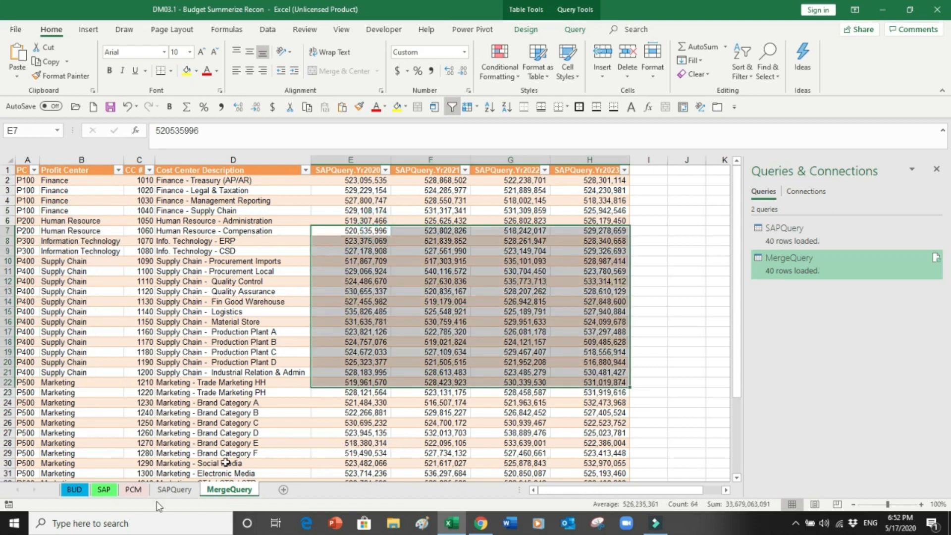
{"action": "left_click", "coordinate": [70, 488]}
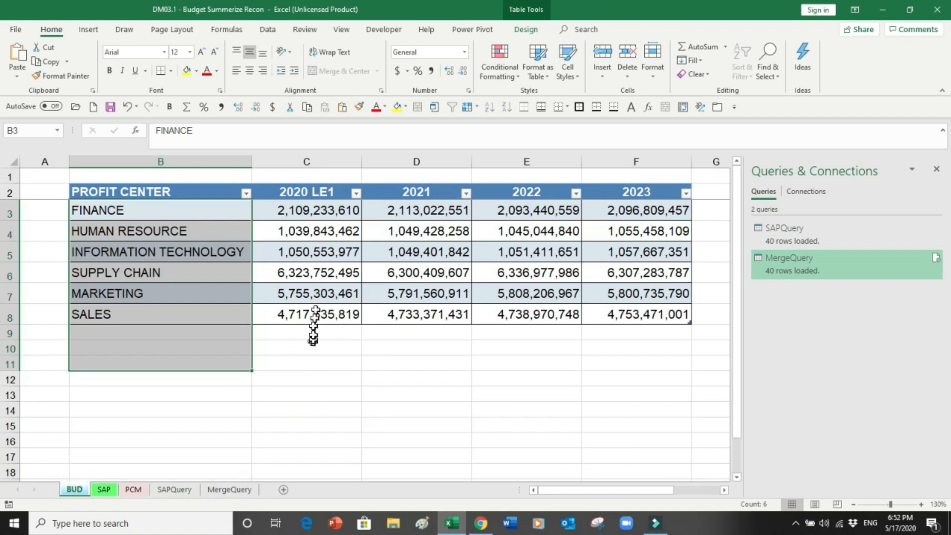
{"action": "left_click", "coordinate": [317, 253]}
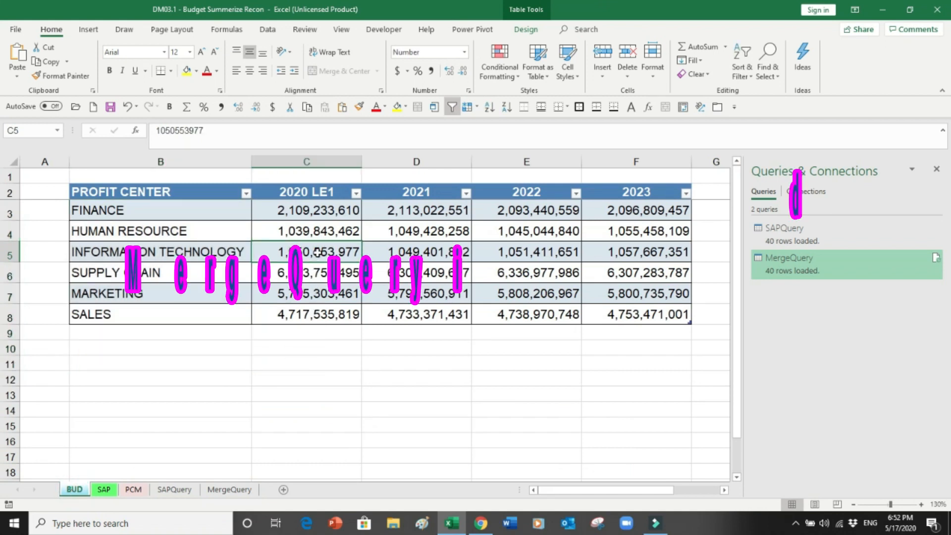
Step: Add the BUD table, then the MergeQuery table, to the Power Pivot data model
{"action": "left_click", "coordinate": [469, 31]}
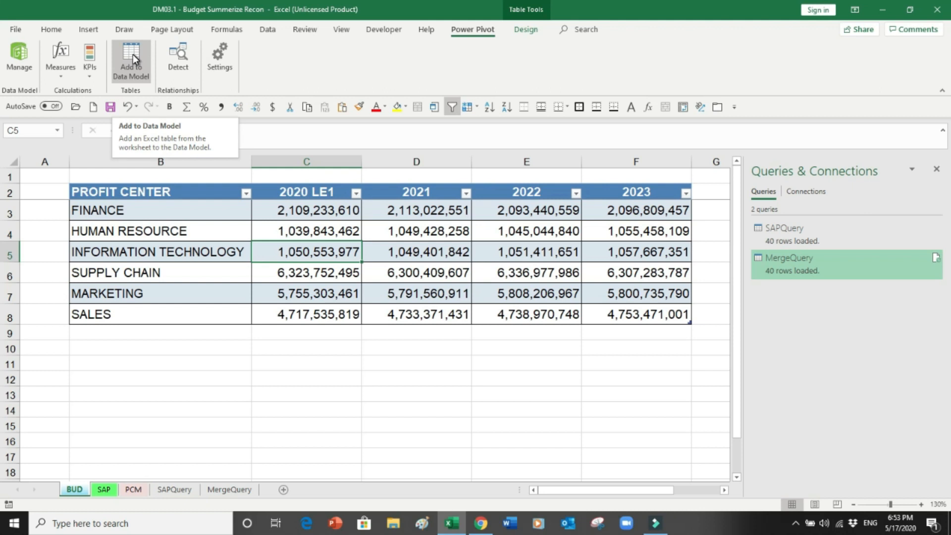
{"action": "left_click", "coordinate": [132, 55]}
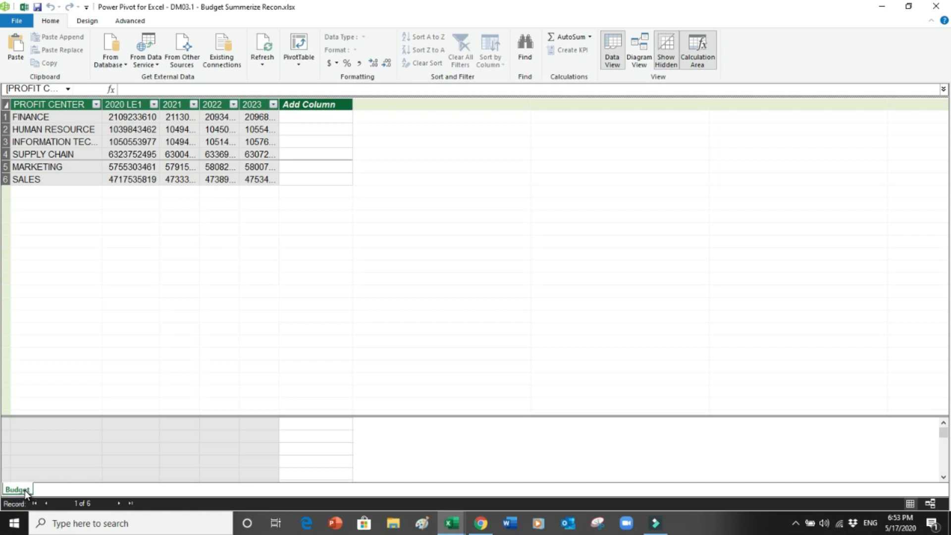
{"action": "left_click", "coordinate": [885, 11]}
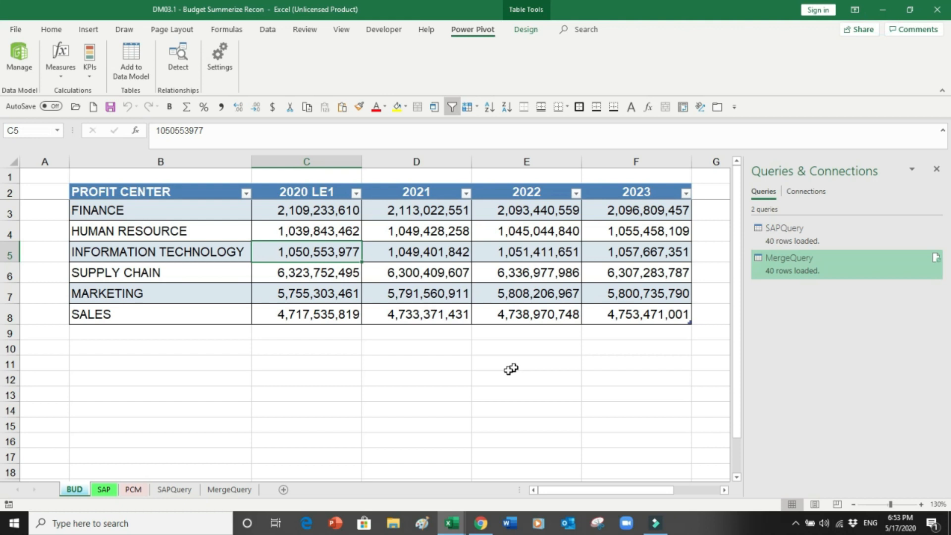
{"action": "left_click", "coordinate": [234, 489]}
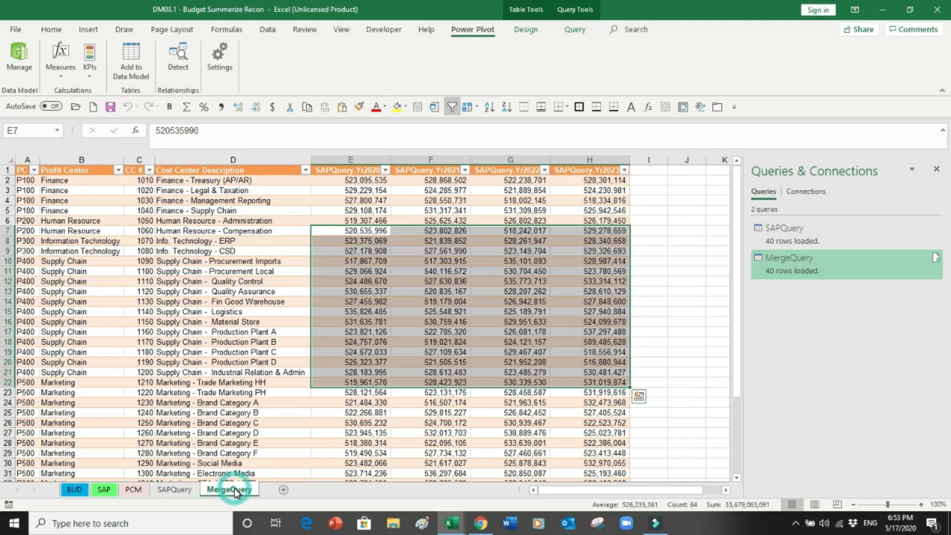
{"action": "left_click", "coordinate": [214, 352]}
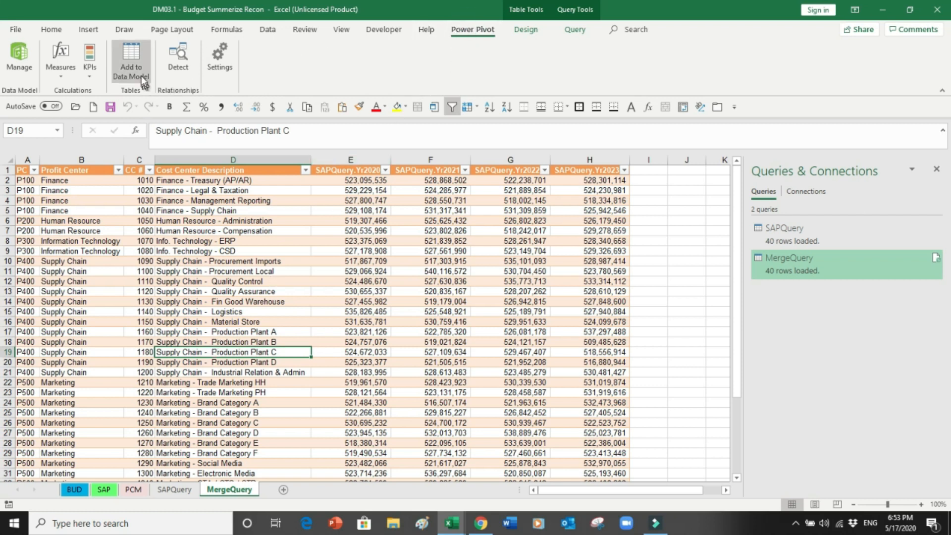
{"action": "left_click", "coordinate": [135, 58]}
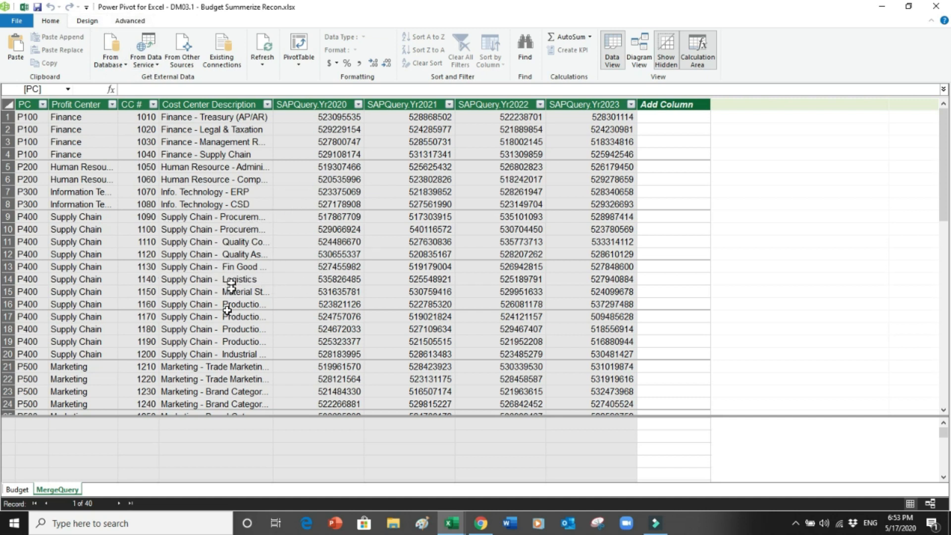
Step: Show the Budget table, enlarge its calculation area, and select the cell under 2020 LE1
{"action": "left_click", "coordinate": [17, 489]}
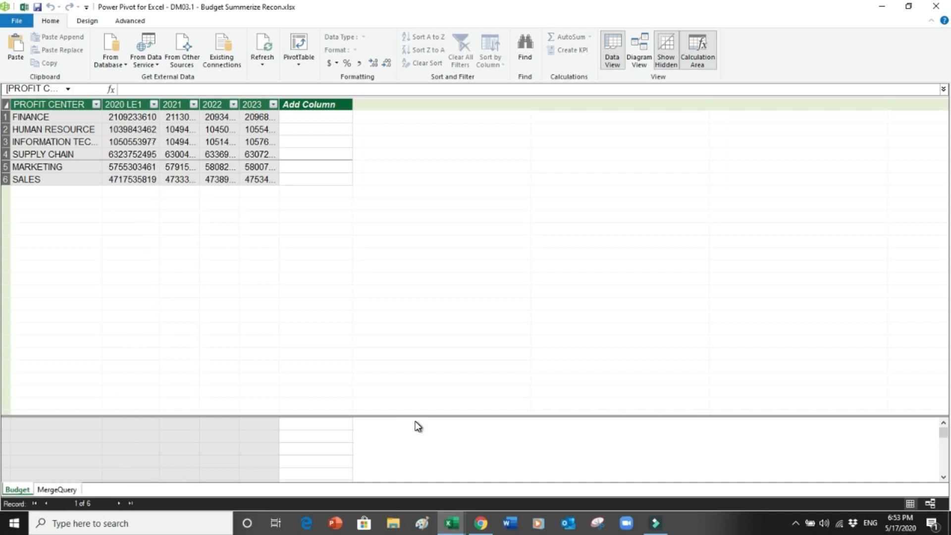
{"action": "left_click_drag", "start_coordinate": [392, 416], "coordinate": [390, 343]}
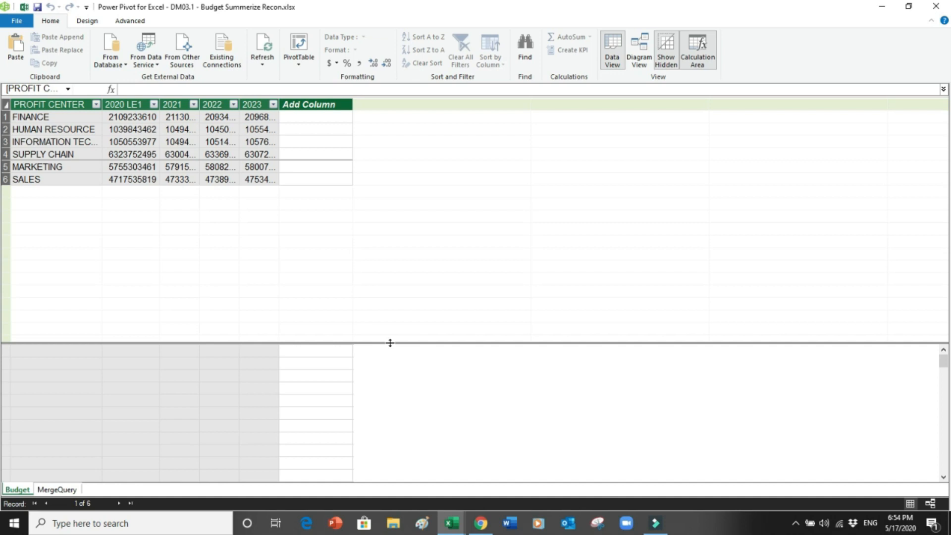
{"action": "left_click", "coordinate": [133, 352]}
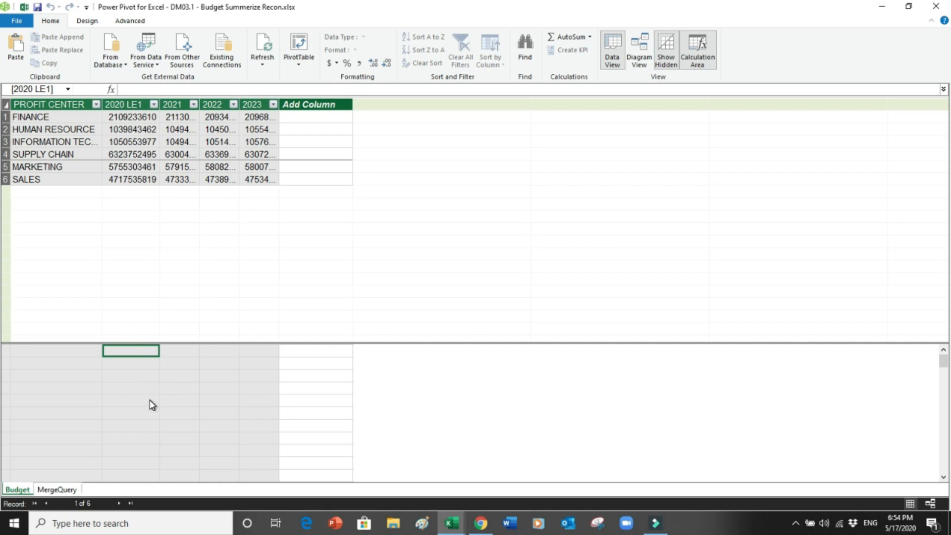
Step: Enter the measure BUD20:=SUM(Budget[2020 LE1]) under the 2020 LE1 column
{"action": "left_click", "coordinate": [131, 90]}
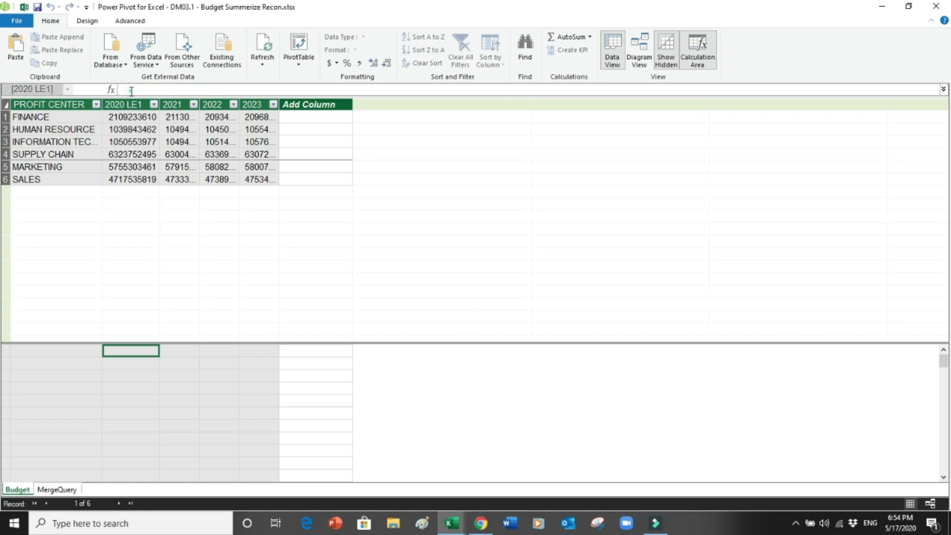
{"action": "type", "text": "BUD20"}
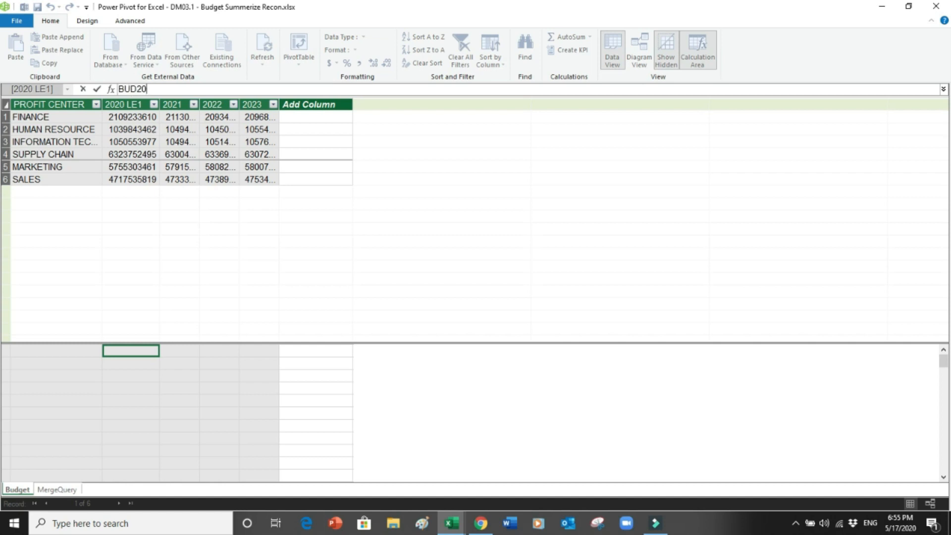
{"action": "type", "text": "."}
{"action": "type", "text": "="}
{"action": "type", "text": "su"}
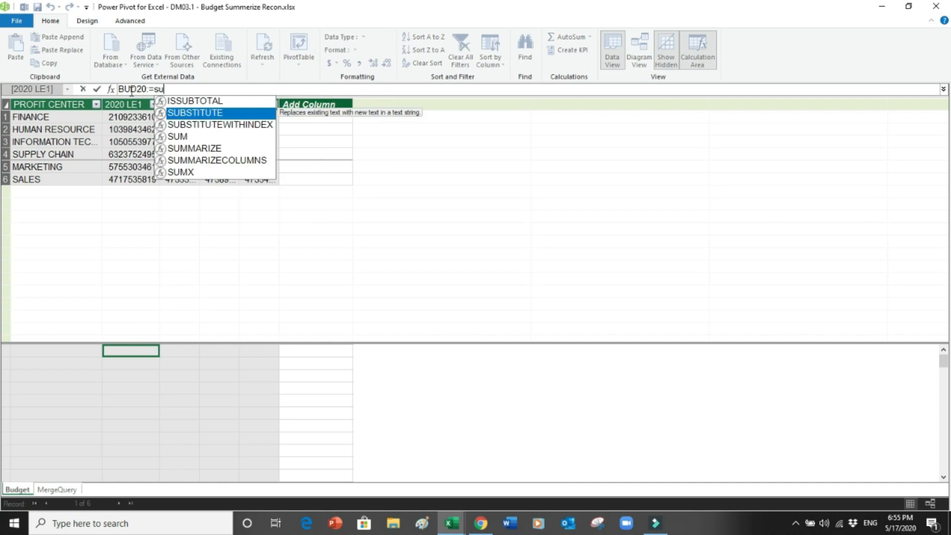
{"action": "type", "text": "m("}
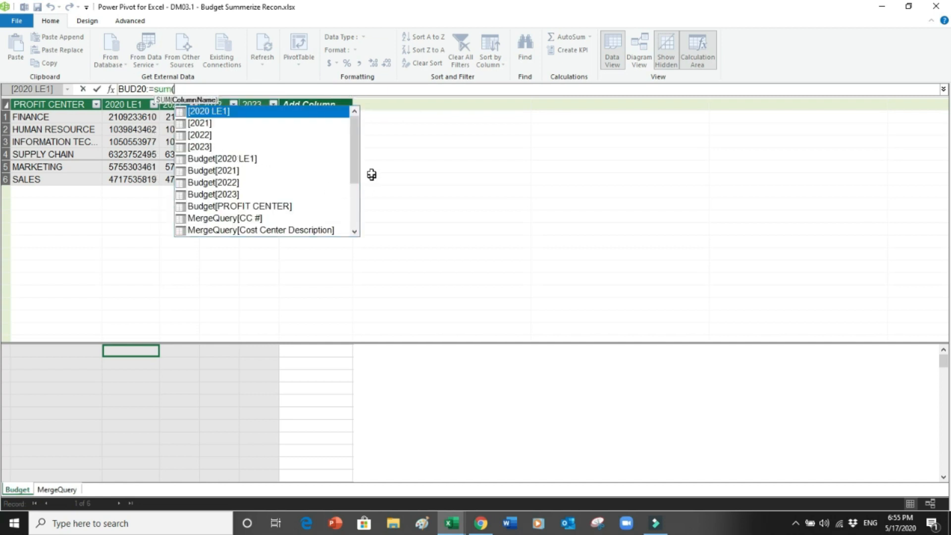
{"action": "left_click_drag", "start_coordinate": [356, 150], "coordinate": [356, 162]}
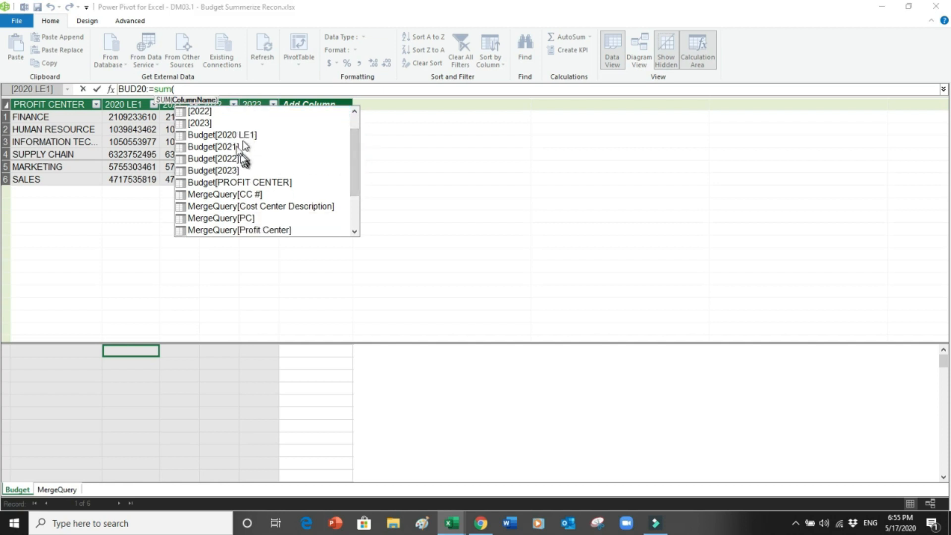
{"action": "mouse_move", "coordinate": [354, 155]}
{"action": "left_mouse_down"}
{"action": "mouse_move", "coordinate": [356, 195]}
{"action": "mouse_move", "coordinate": [357, 157]}
{"action": "left_mouse_up"}
{"action": "left_click", "coordinate": [243, 136]}
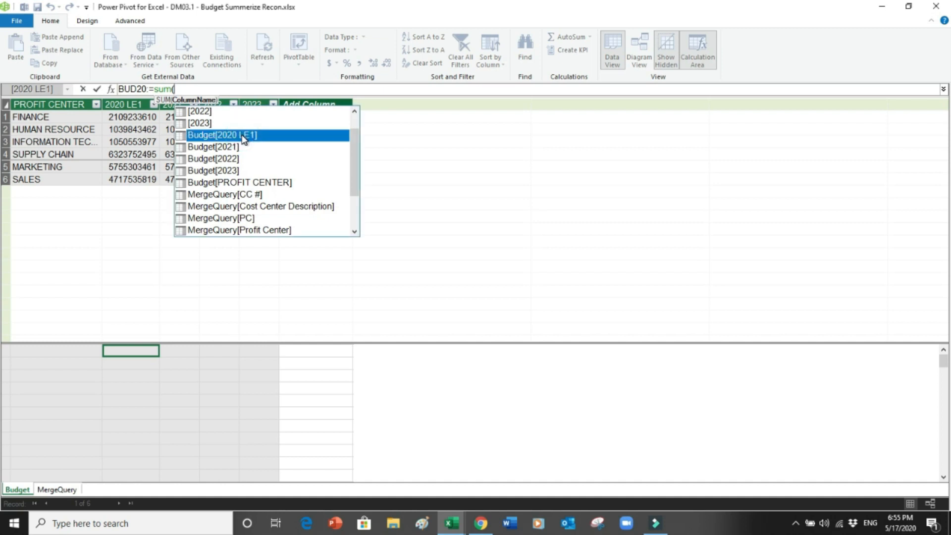
{"action": "double_click", "coordinate": [243, 136]}
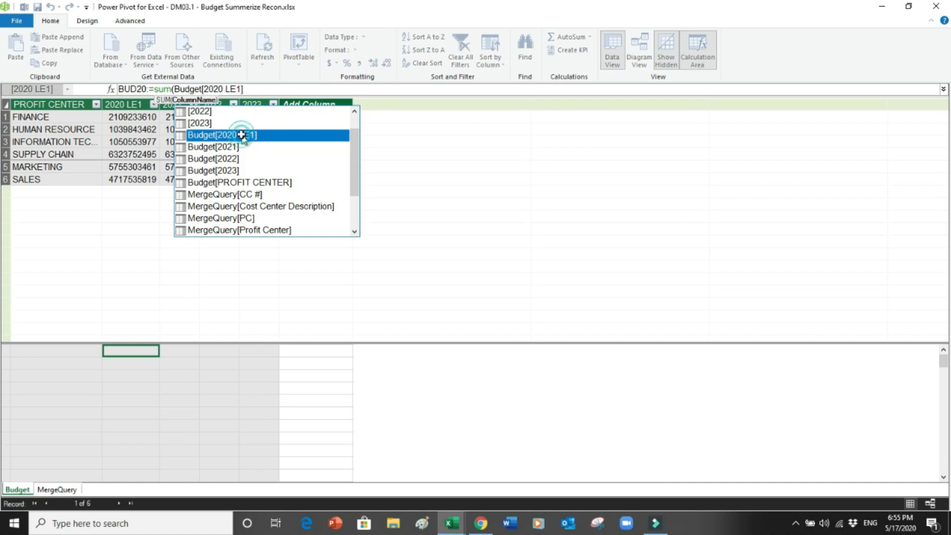
{"action": "key", "text": "Return"}
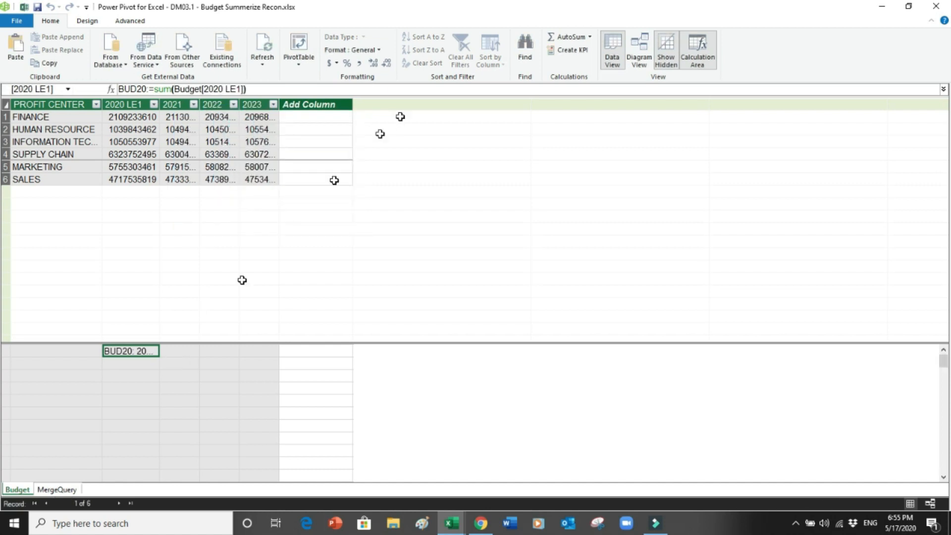
Step: Format BUD20 as a decimal number without decimals and widen the 2020 LE1 column
{"action": "left_click", "coordinate": [359, 63]}
{"action": "left_click", "coordinate": [386, 63]}
{"action": "left_click", "coordinate": [386, 64]}
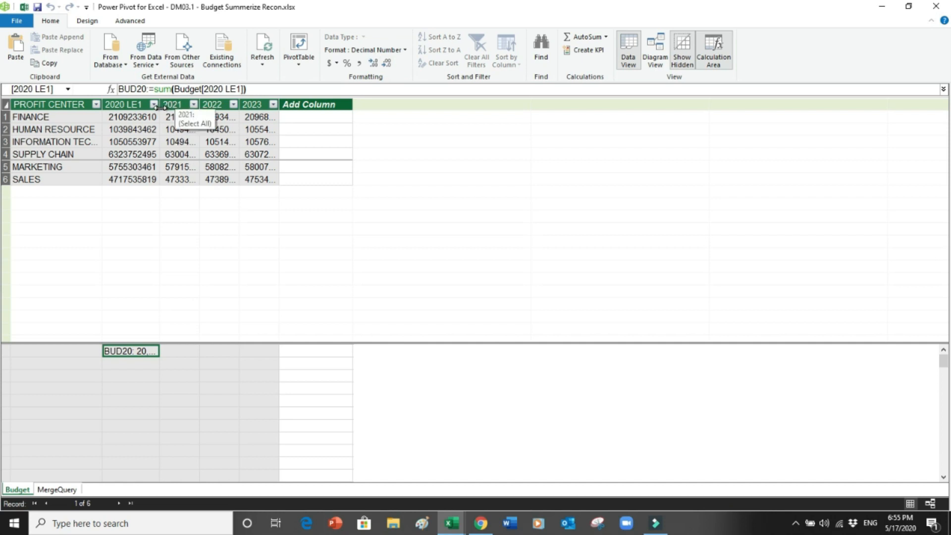
{"action": "left_click_drag", "start_coordinate": [159, 105], "coordinate": [159, 105]}
{"action": "left_click_drag", "start_coordinate": [169, 107], "coordinate": [213, 133]}
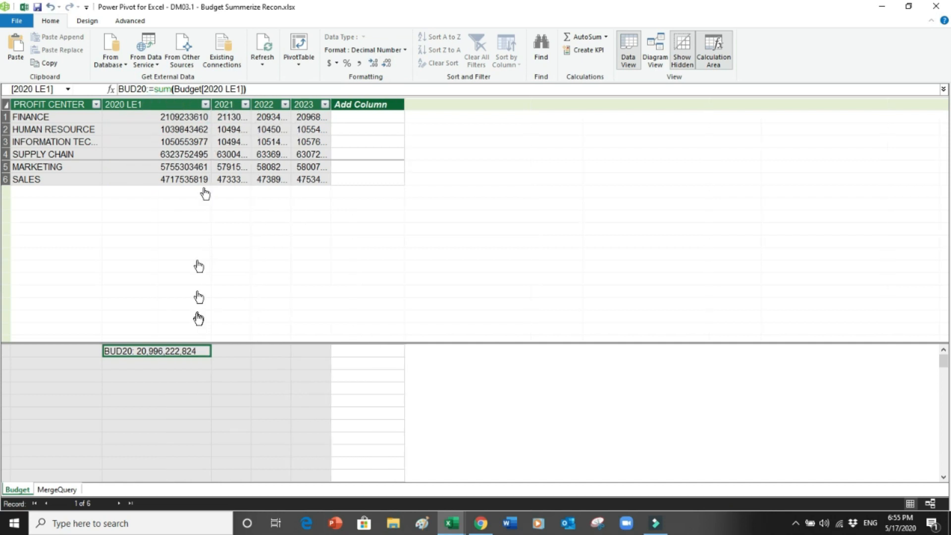
{"action": "left_click", "coordinate": [226, 352]}
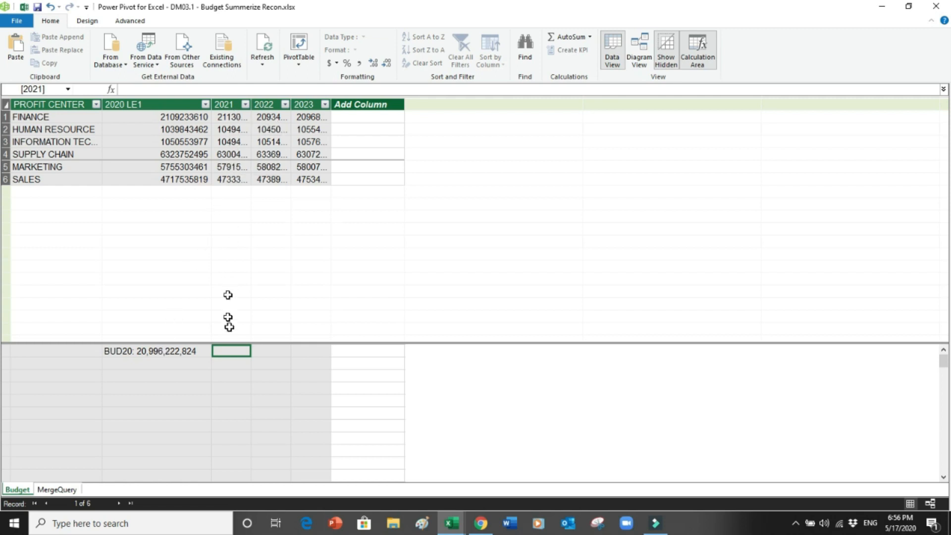
Step: Create BUD21:=SUM(Budget[2021]) showing 21,037,194,600 with thousands separators, widening the 2021 column
{"action": "left_click", "coordinate": [161, 89]}
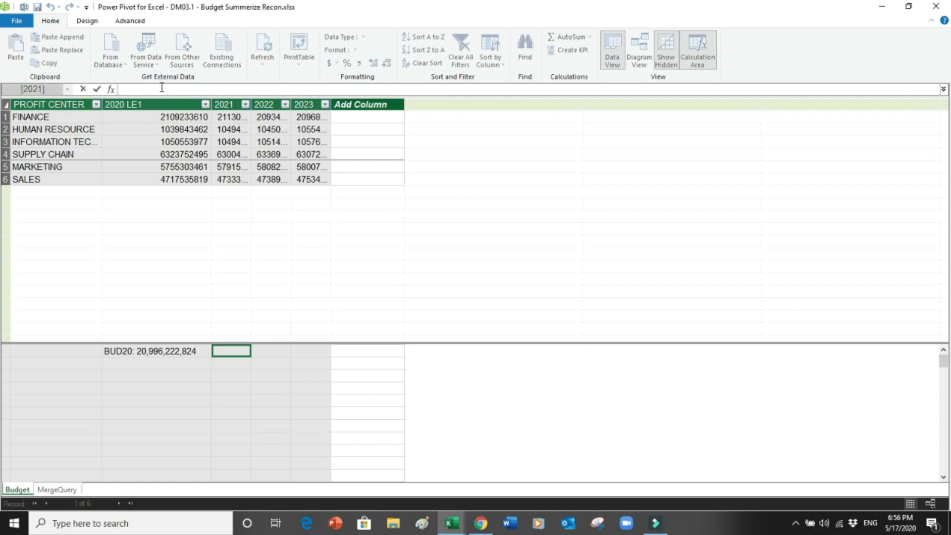
{"action": "type", "text": "BUD21:=su"}
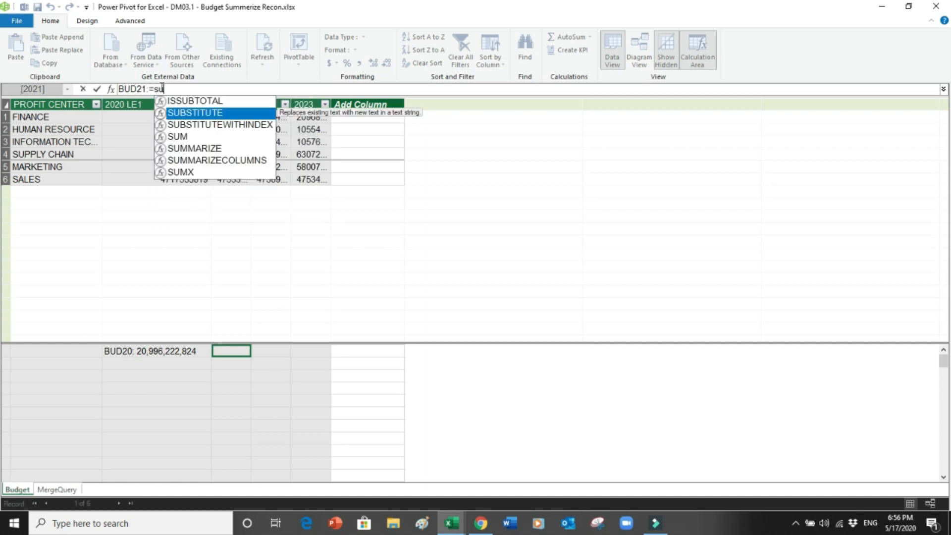
{"action": "type", "text": "m("}
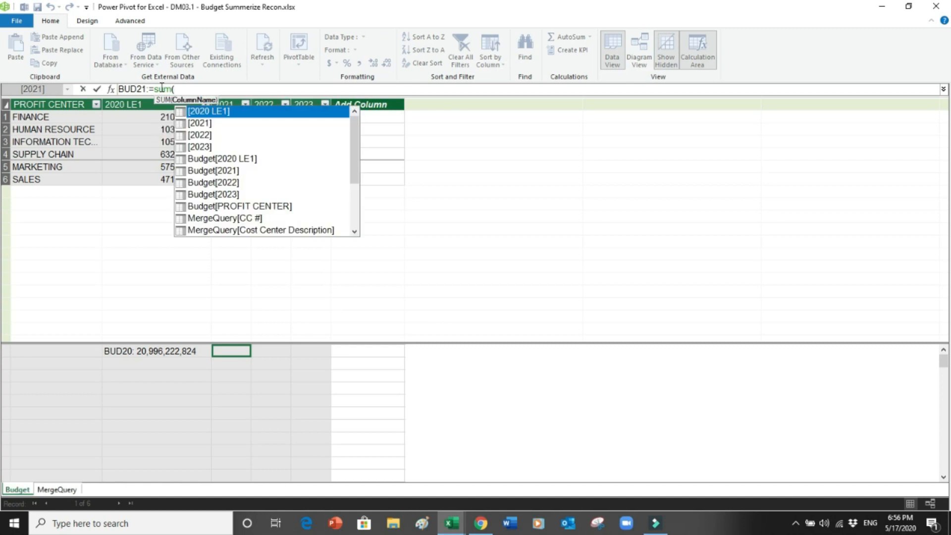
{"action": "left_click", "coordinate": [227, 171]}
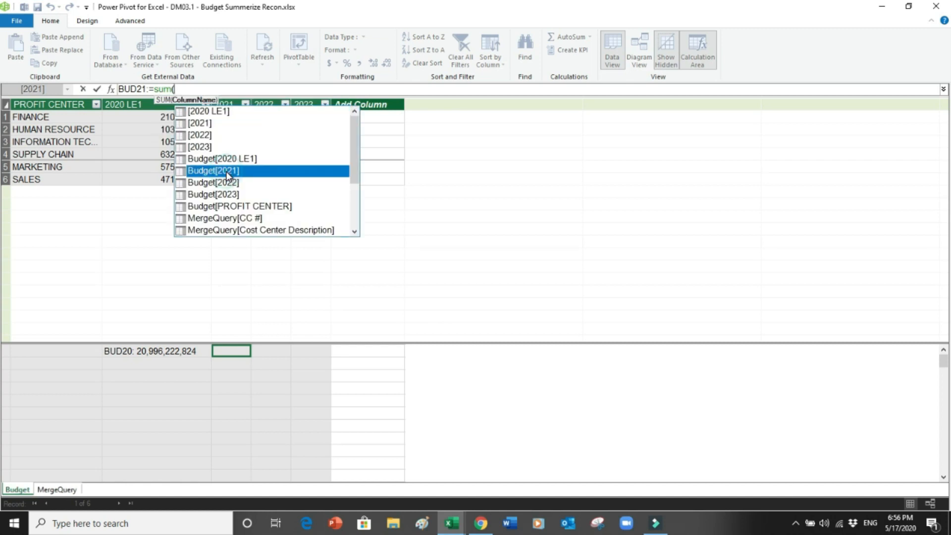
{"action": "double_click", "coordinate": [226, 171]}
{"action": "type", "text": ")"}
{"action": "key", "text": "Return"}
{"action": "left_click_drag", "start_coordinate": [251, 105], "coordinate": [310, 114]}
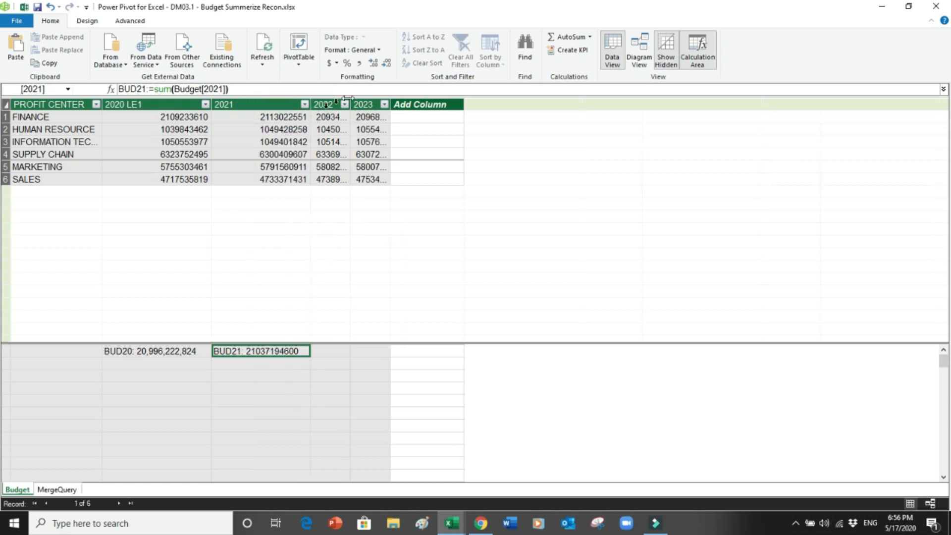
{"action": "left_click", "coordinate": [359, 63]}
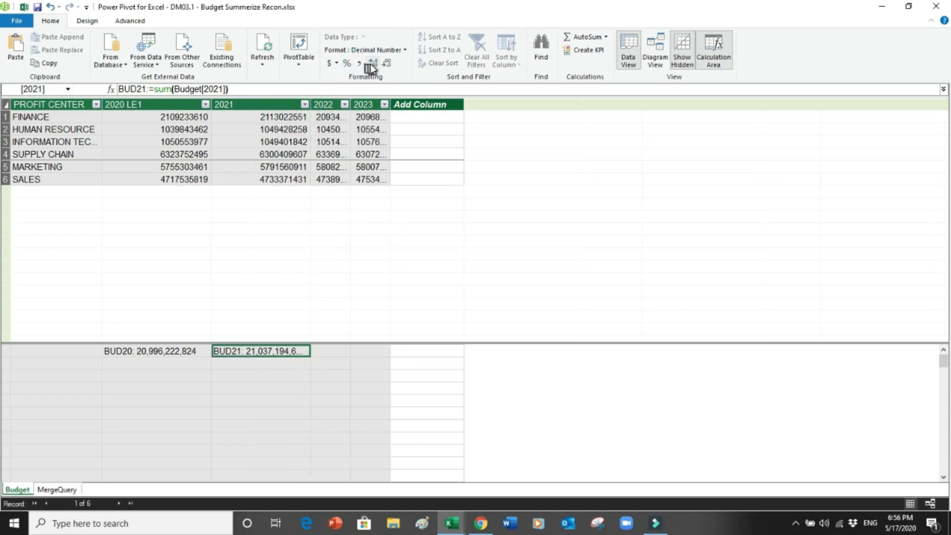
{"action": "left_click", "coordinate": [385, 64]}
{"action": "left_click", "coordinate": [386, 65]}
{"action": "left_click", "coordinate": [387, 64]}
{"action": "left_click_drag", "start_coordinate": [311, 104], "coordinate": [320, 105]}
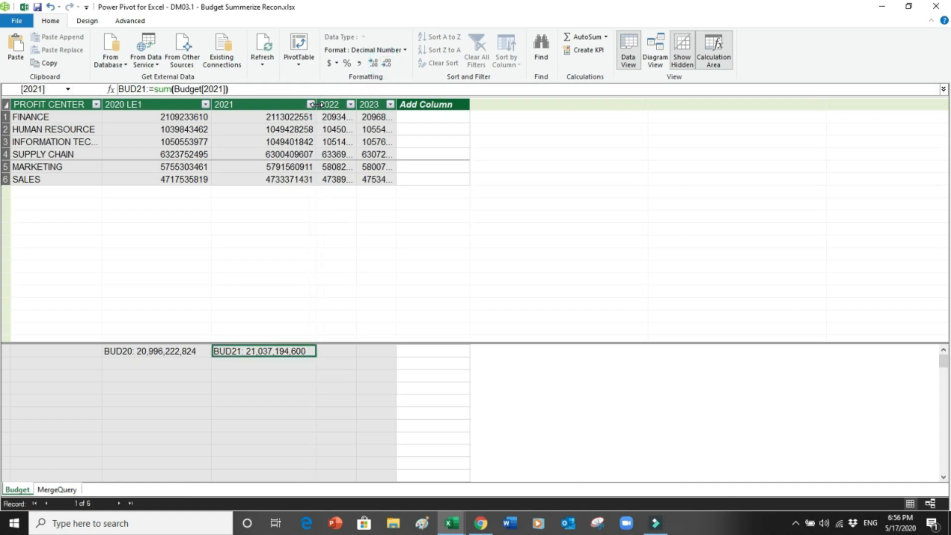
Step: Create BUD22:=SUM(Budget[2022]) showing 21,074,052,751 with thousands separators, widening the 2022 column
{"action": "left_click", "coordinate": [338, 351]}
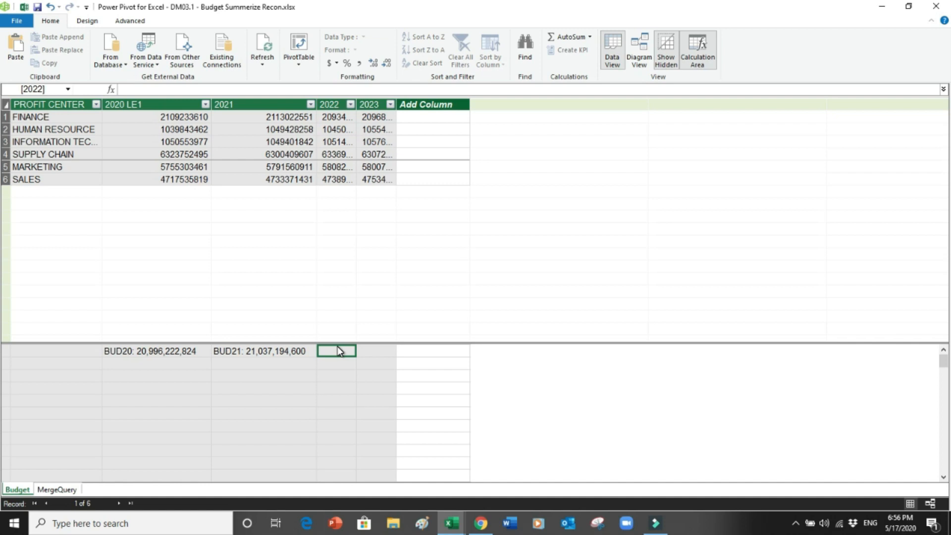
{"action": "type", "text": "BU"}
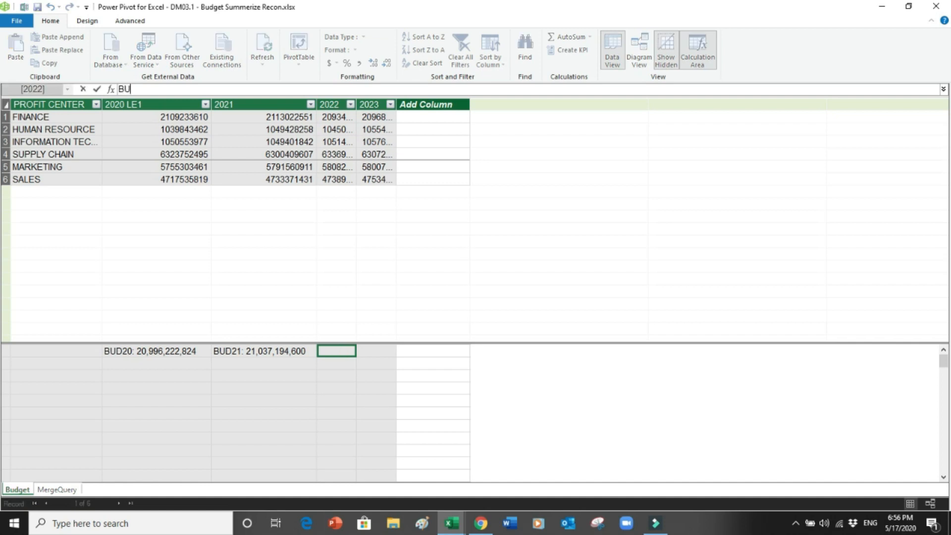
{"action": "type", "text": "D22:=sum"}
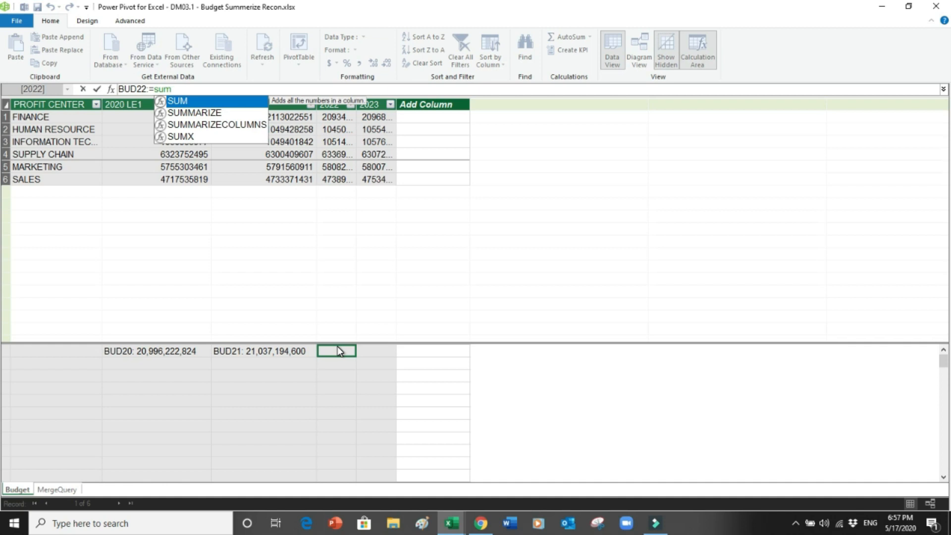
{"action": "type", "text": "("}
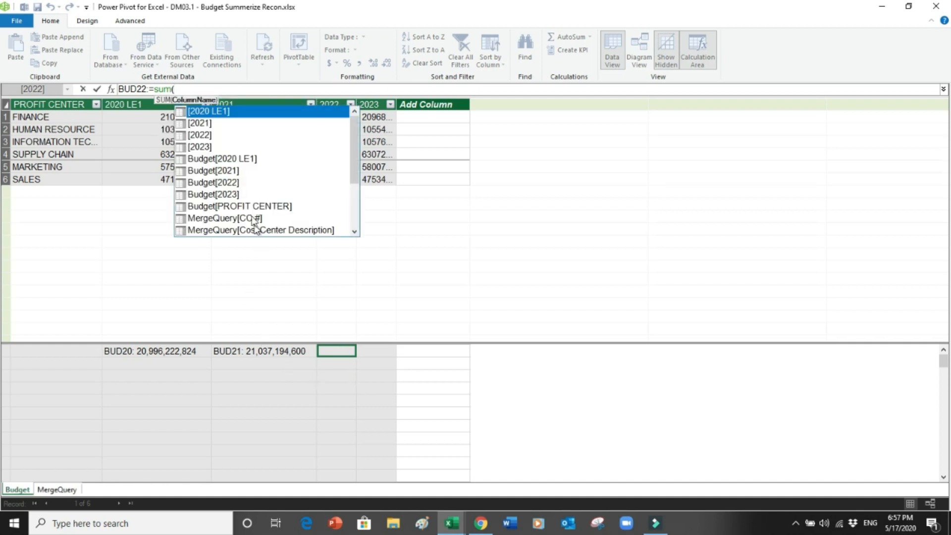
{"action": "left_click", "coordinate": [226, 183]}
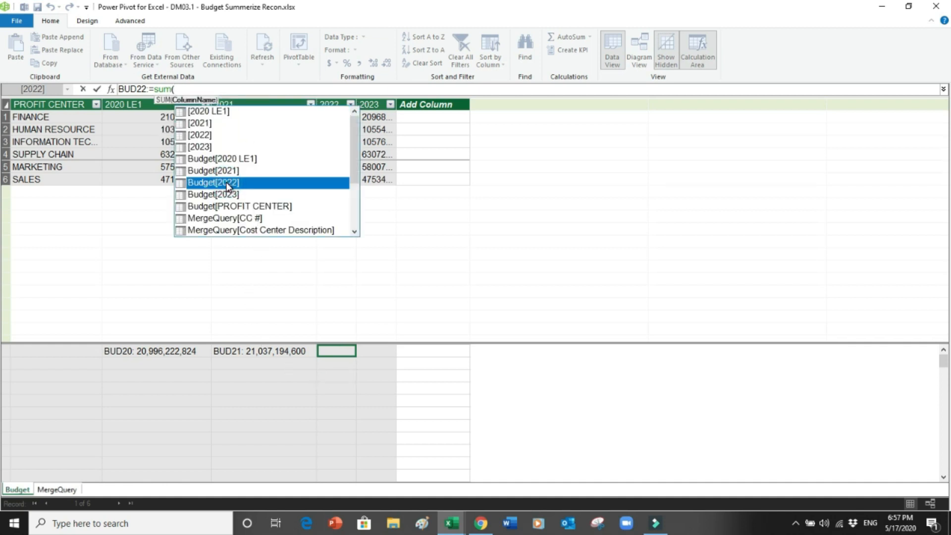
{"action": "double_click", "coordinate": [226, 183]}
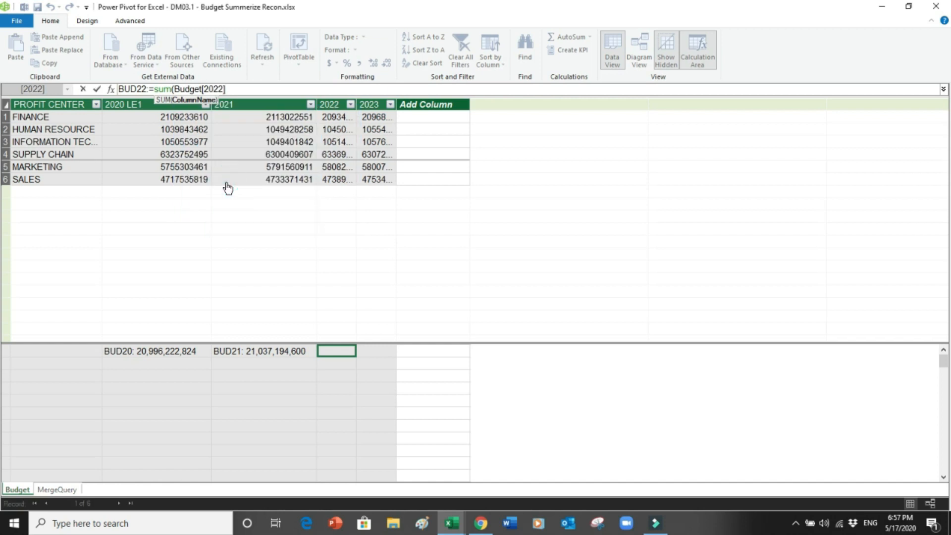
{"action": "type", "text": ")"}
{"action": "key", "text": "Return"}
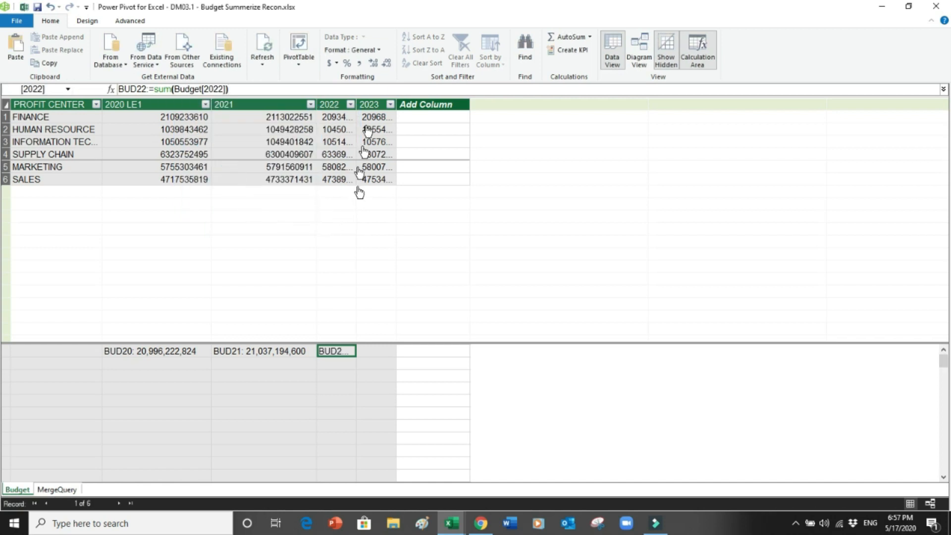
{"action": "left_click_drag", "start_coordinate": [356, 105], "coordinate": [423, 117]}
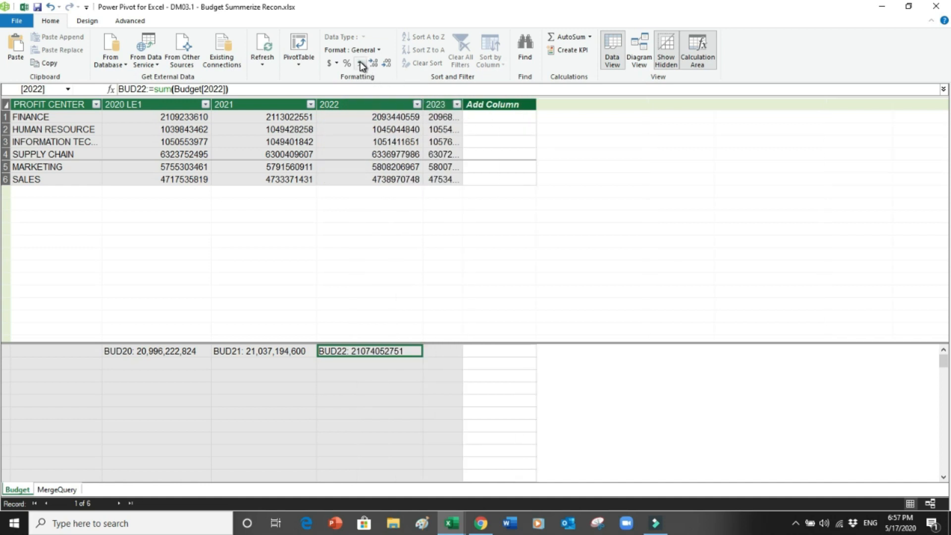
{"action": "left_click", "coordinate": [361, 66]}
{"action": "left_click", "coordinate": [387, 64]}
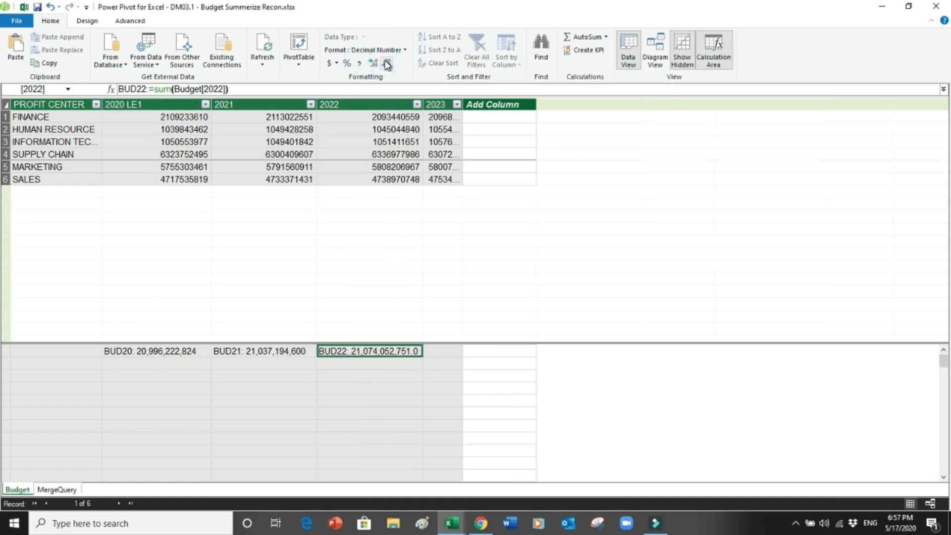
{"action": "left_click", "coordinate": [387, 63]}
Step: Create BUD23:=SUM(Budget[2023]) showing 21,071,425,495 in comma format, widening the 2023 column
{"action": "left_click", "coordinate": [442, 352]}
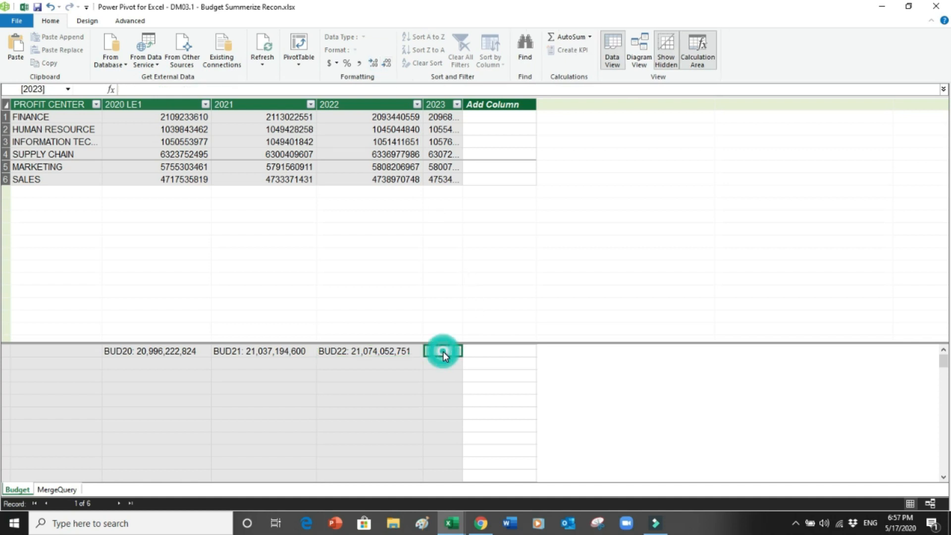
{"action": "type", "text": "B"}
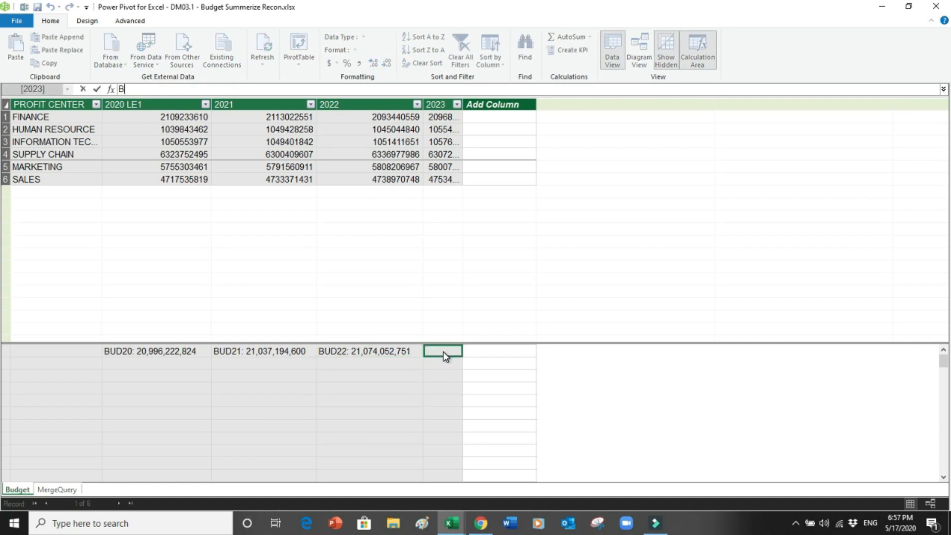
{"action": "type", "text": "UD23:=su"}
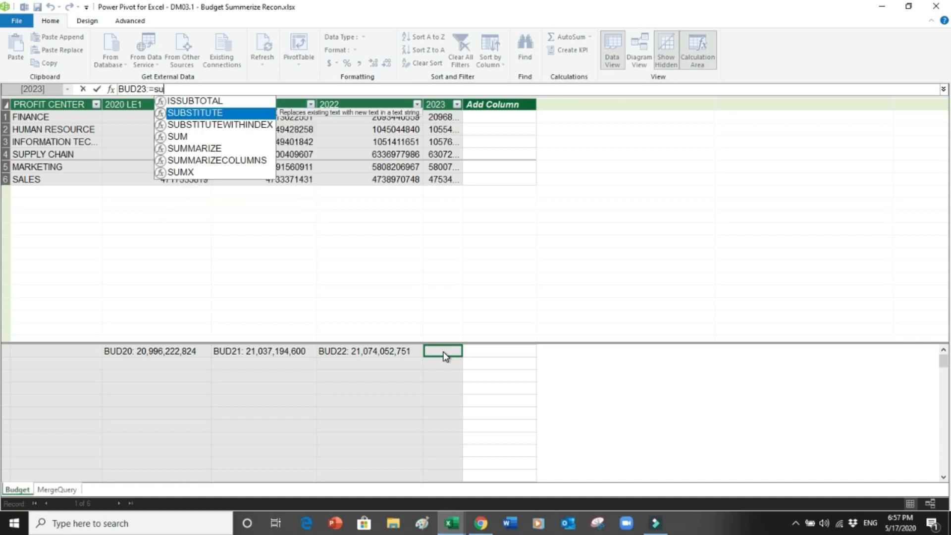
{"action": "type", "text": "m("}
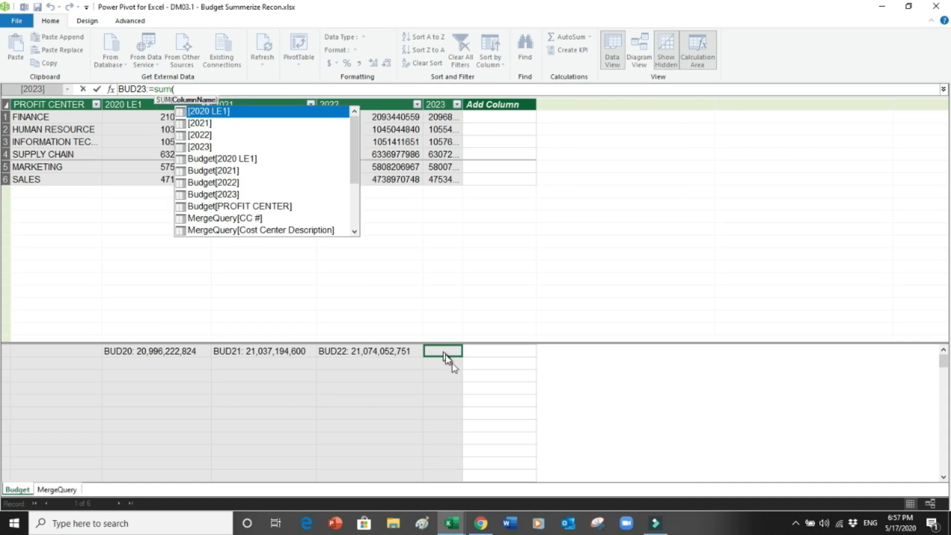
{"action": "left_click", "coordinate": [236, 193]}
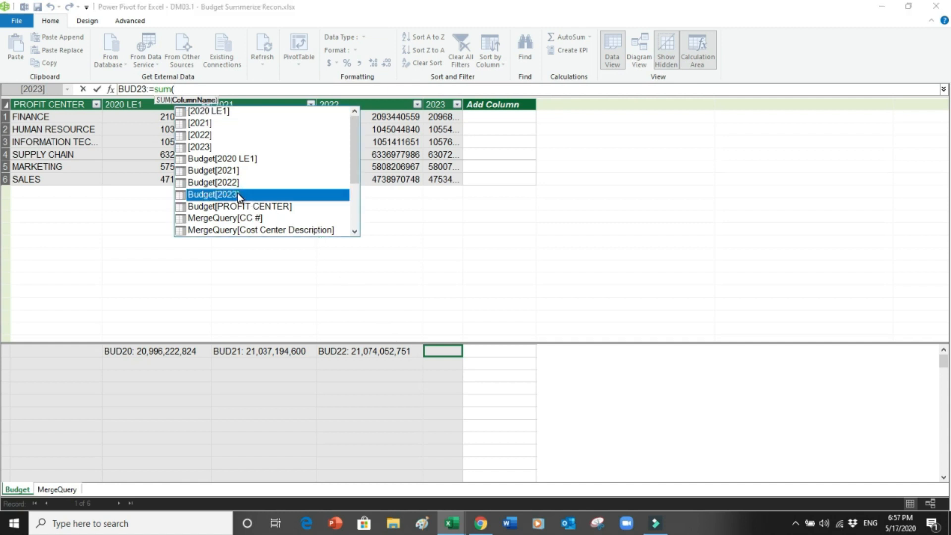
{"action": "double_click", "coordinate": [236, 193]}
{"action": "type", "text": ")"}
{"action": "key", "text": "Return"}
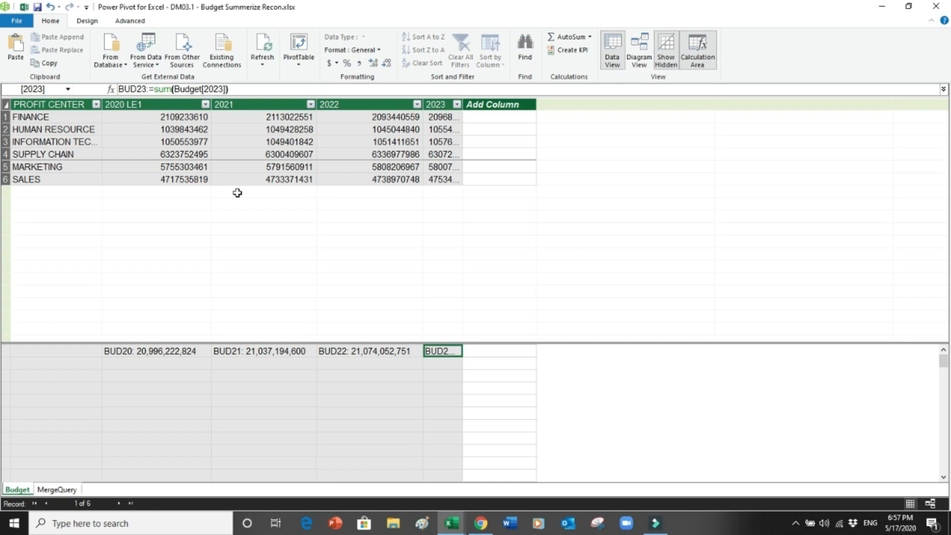
{"action": "left_click_drag", "start_coordinate": [463, 104], "coordinate": [549, 105]}
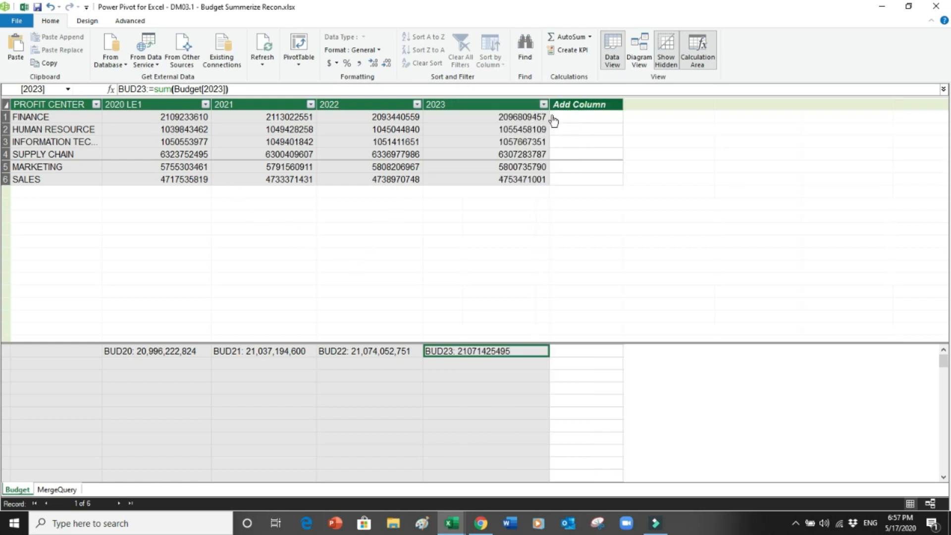
{"action": "left_click", "coordinate": [361, 65]}
{"action": "left_click", "coordinate": [391, 65]}
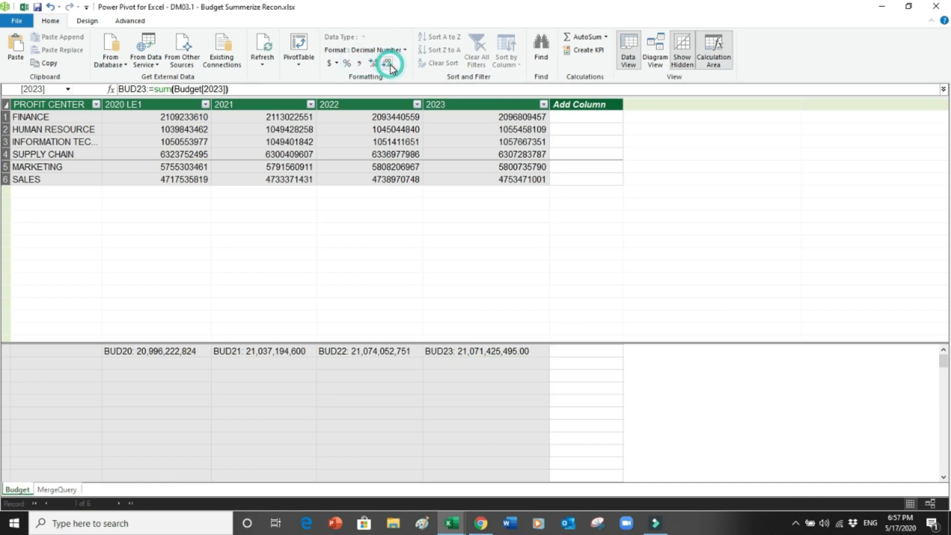
{"action": "left_click", "coordinate": [391, 65]}
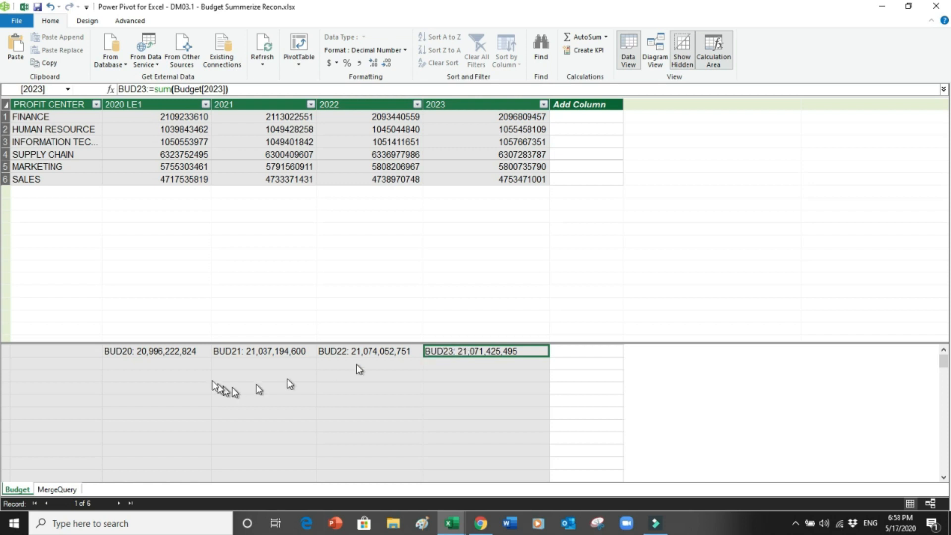
{"action": "left_click", "coordinate": [139, 363]}
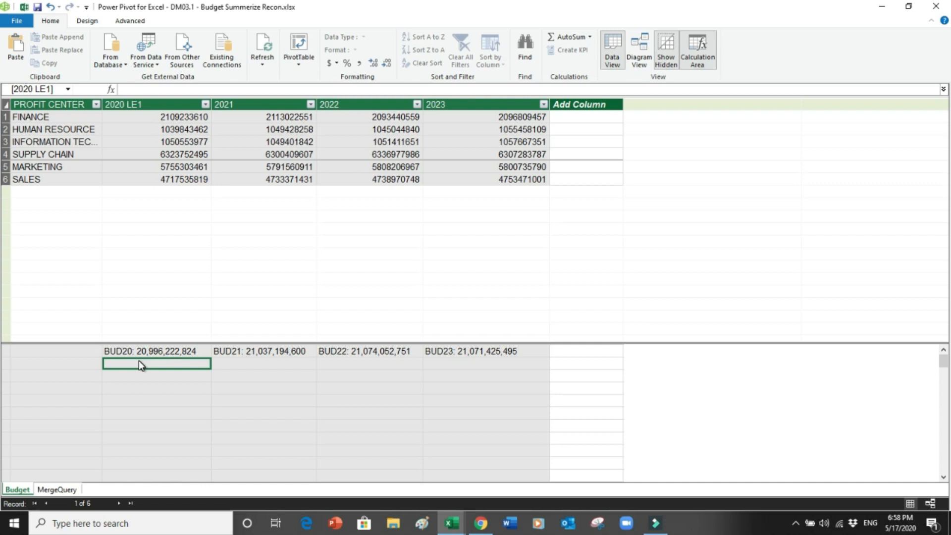
Step: Start the SAP20:=sum( formula and scroll the suggestions to the MergeQuery SAPQuery columns
{"action": "type", "text": "SA"}
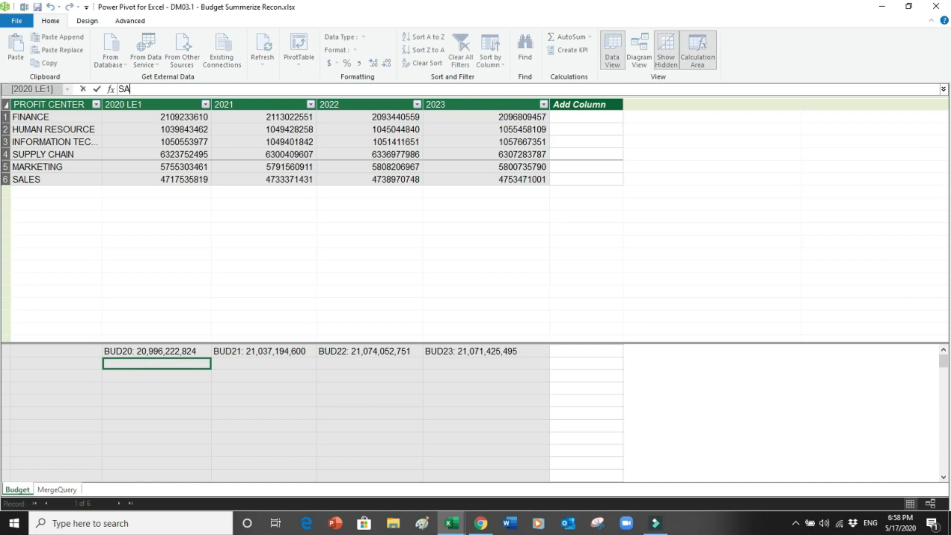
{"action": "type", "text": "P20:=s"}
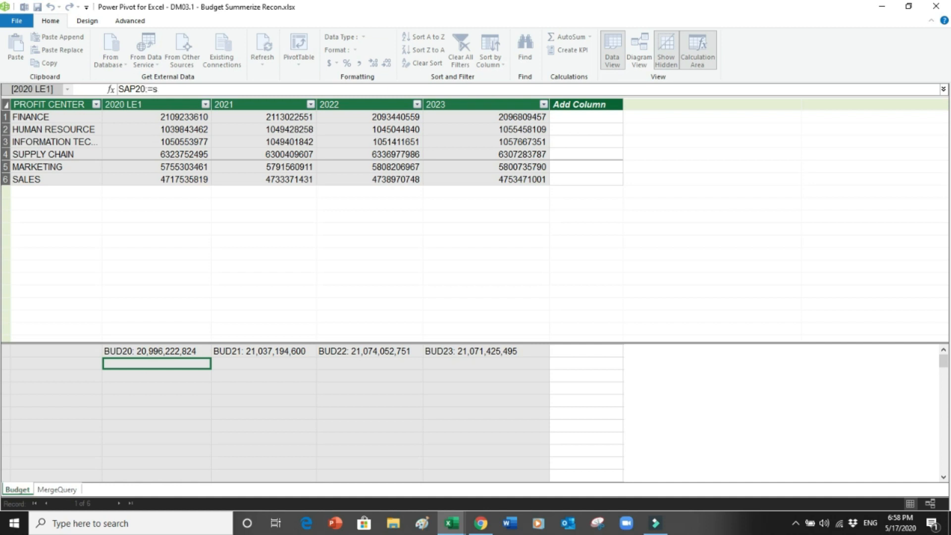
{"action": "type", "text": "um("}
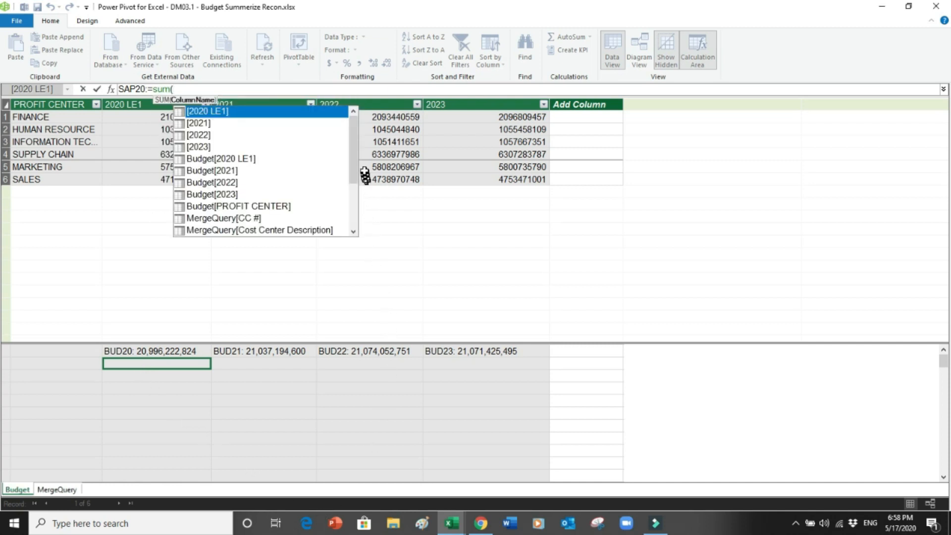
{"action": "left_click_drag", "start_coordinate": [354, 168], "coordinate": [356, 214]}
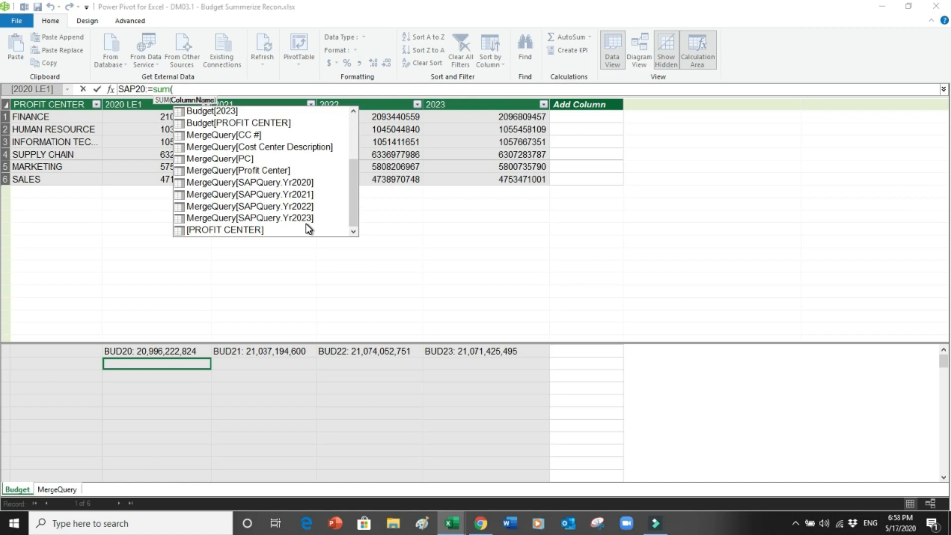
Step: Finish SAP20:=sum(MergeQuery[SAPQuery.Yr2020]), shown as 20,996,222,824 in comma style with no decimals
{"action": "left_click", "coordinate": [298, 186]}
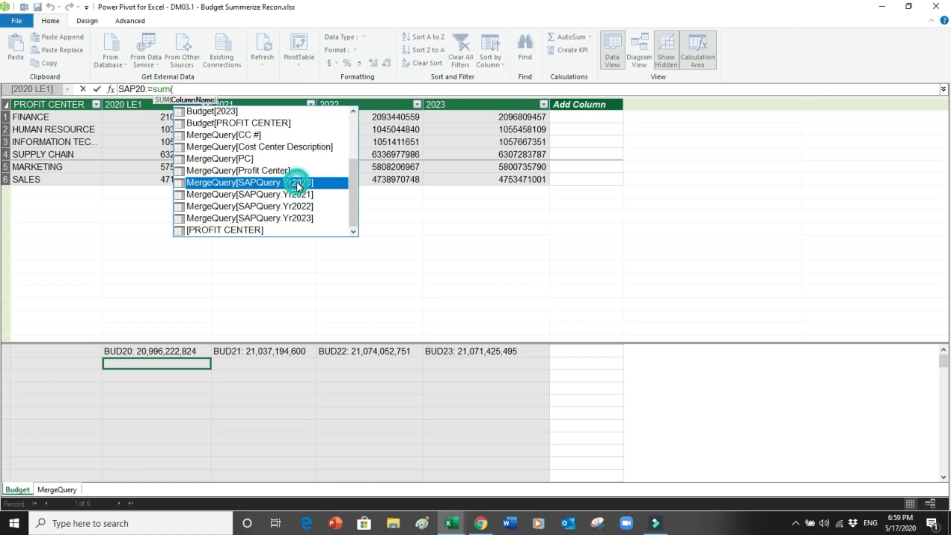
{"action": "double_click", "coordinate": [298, 184]}
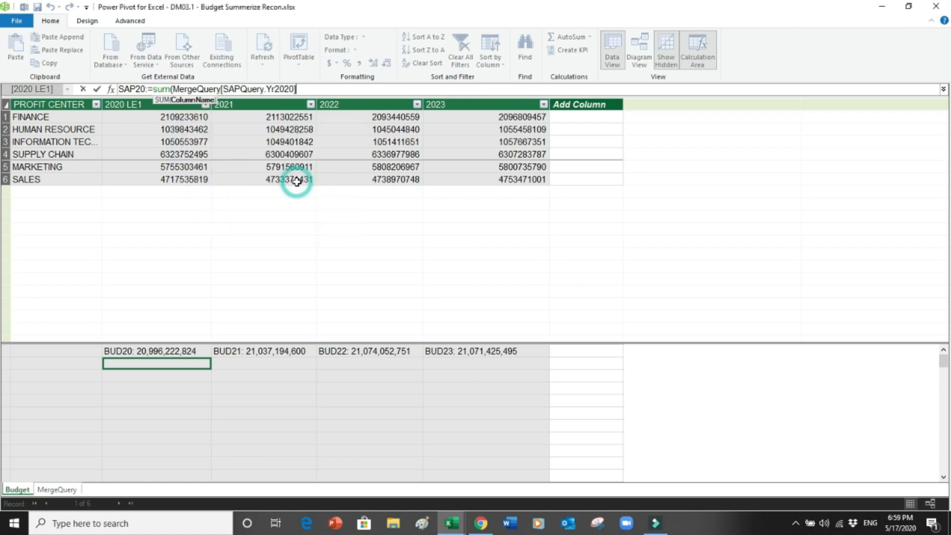
{"action": "type", "text": ")"}
{"action": "key", "text": "Return"}
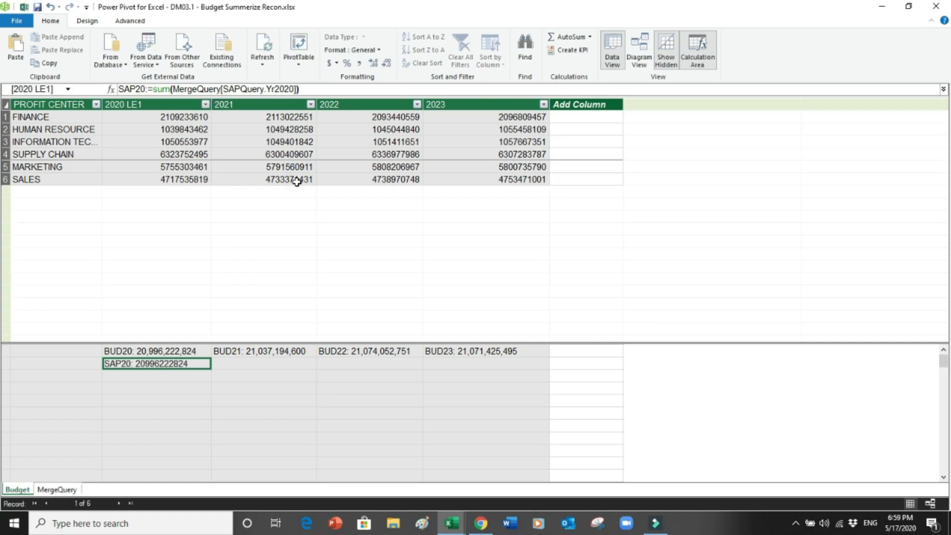
{"action": "left_click", "coordinate": [361, 65]}
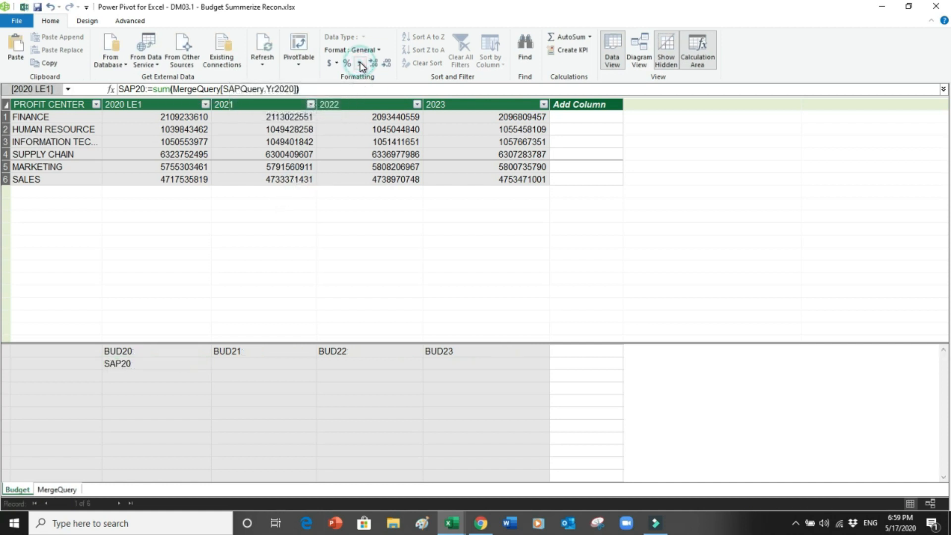
{"action": "left_click", "coordinate": [387, 65]}
{"action": "left_click", "coordinate": [387, 65]}
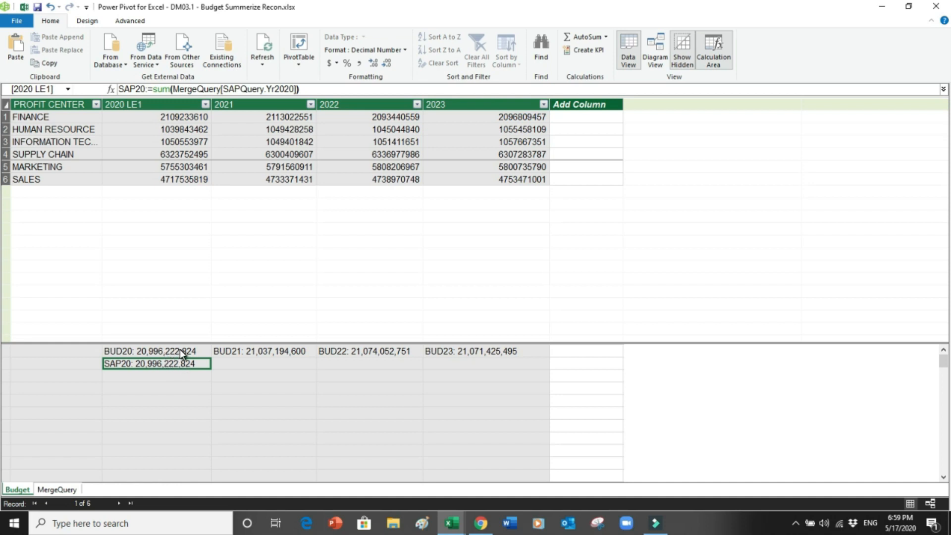
Step: Create SAP21:=sum(MergeQuery[SAPQuery.Yr2021]) below BUD21, showing 21,037,194,600 in comma style with no decimals
{"action": "left_click", "coordinate": [231, 364]}
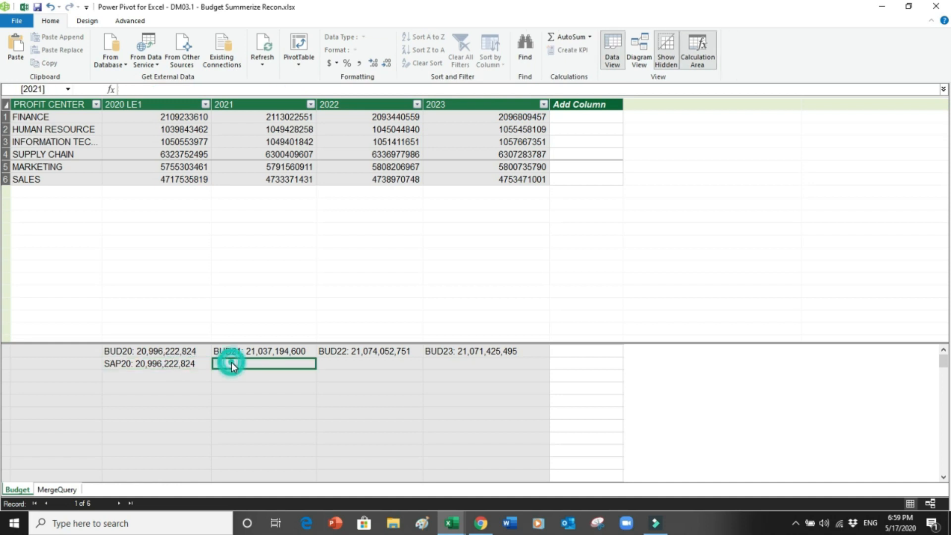
{"action": "type", "text": "SA"}
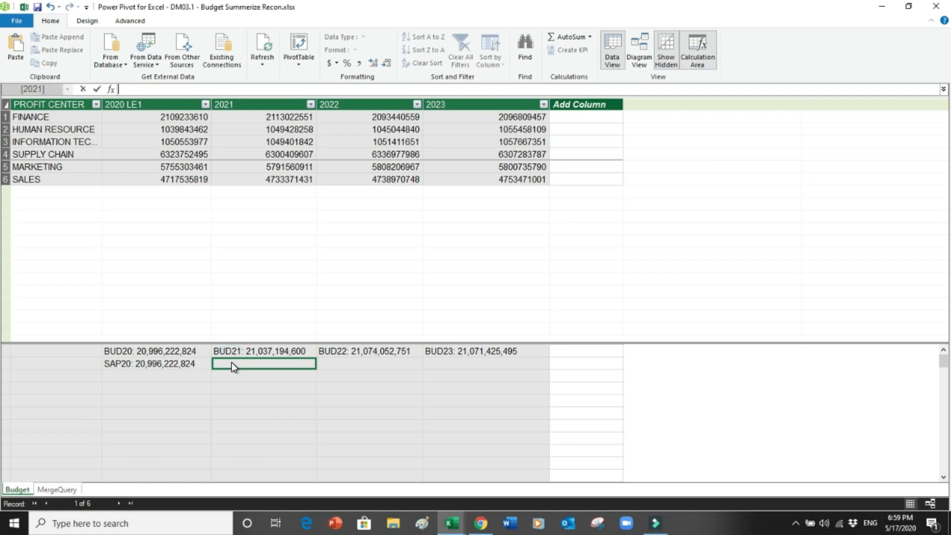
{"action": "type", "text": "P21:=sum("}
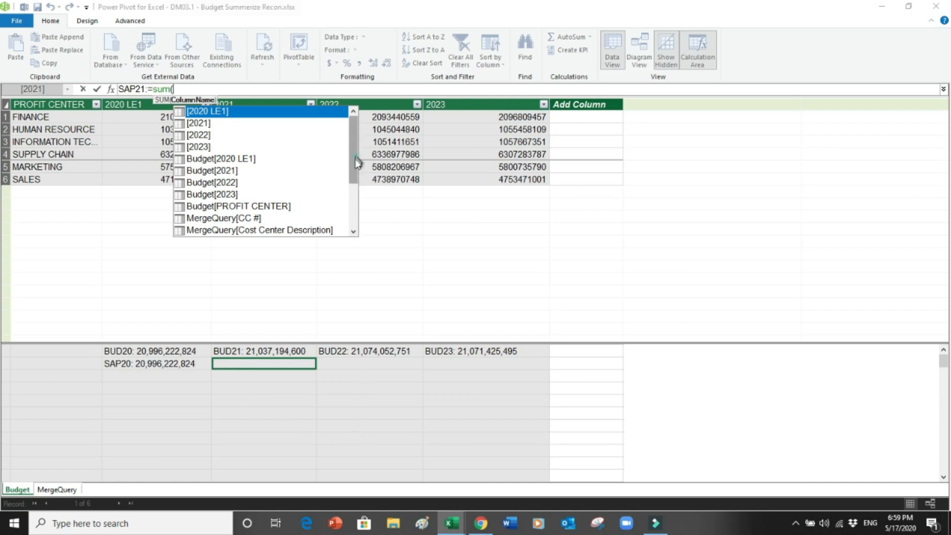
{"action": "left_click_drag", "start_coordinate": [356, 156], "coordinate": [351, 201]}
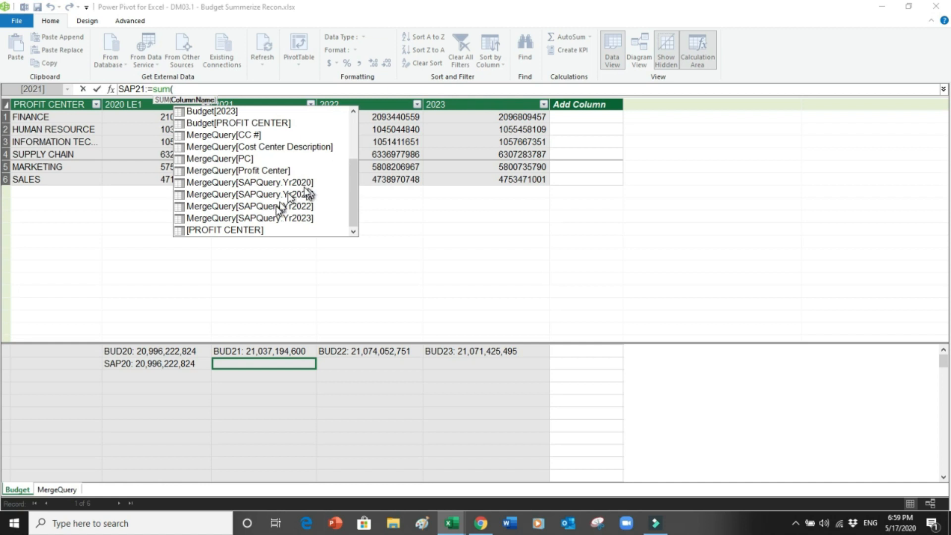
{"action": "double_click", "coordinate": [275, 194]}
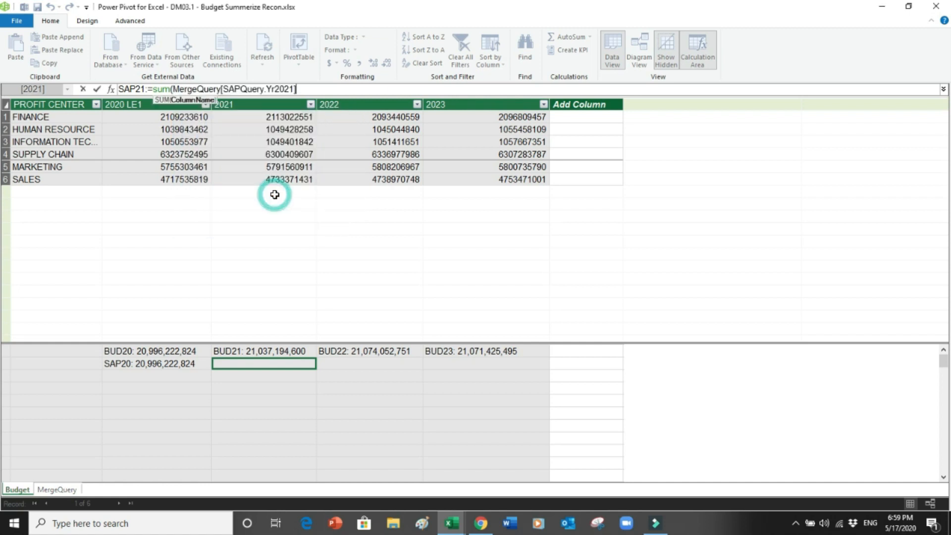
{"action": "type", "text": ")"}
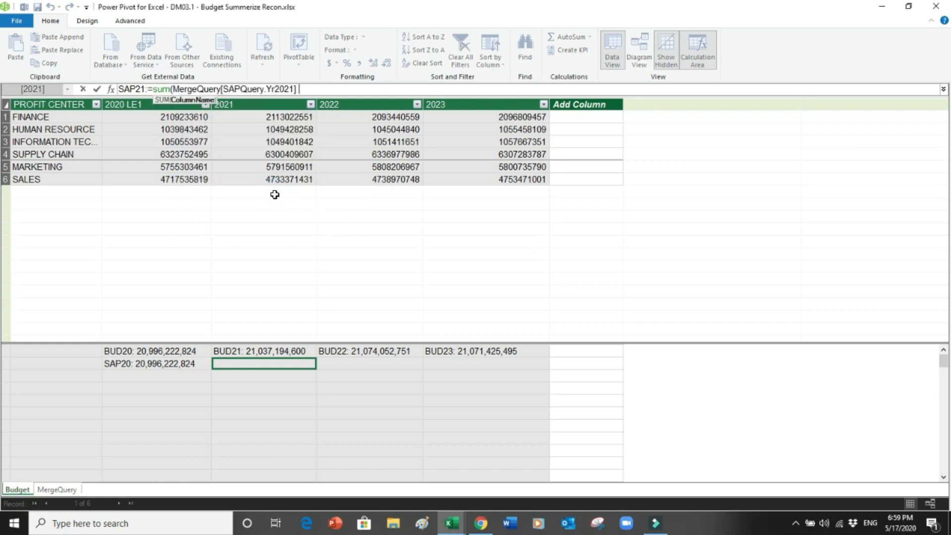
{"action": "key", "text": "Return"}
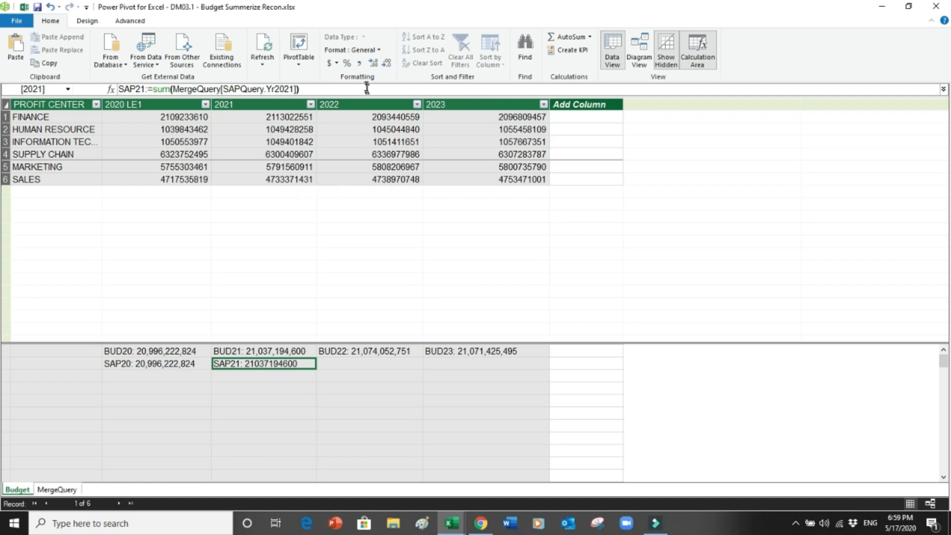
{"action": "left_click", "coordinate": [361, 65]}
{"action": "left_click", "coordinate": [385, 66]}
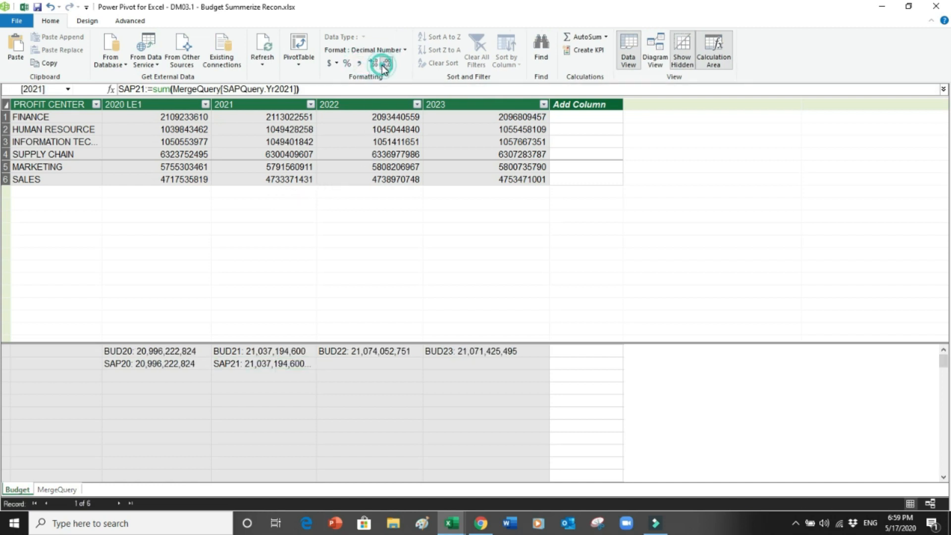
{"action": "left_click", "coordinate": [385, 64]}
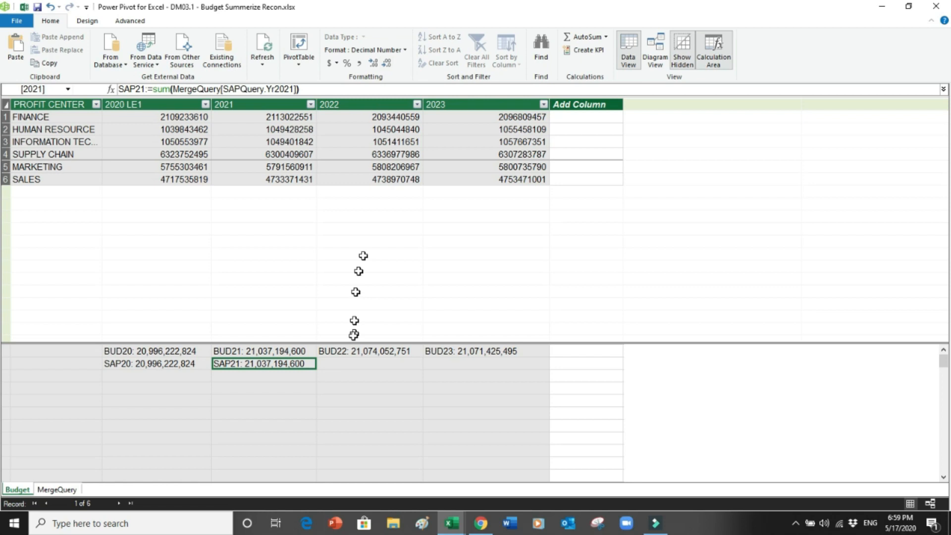
{"action": "left_click", "coordinate": [345, 365]}
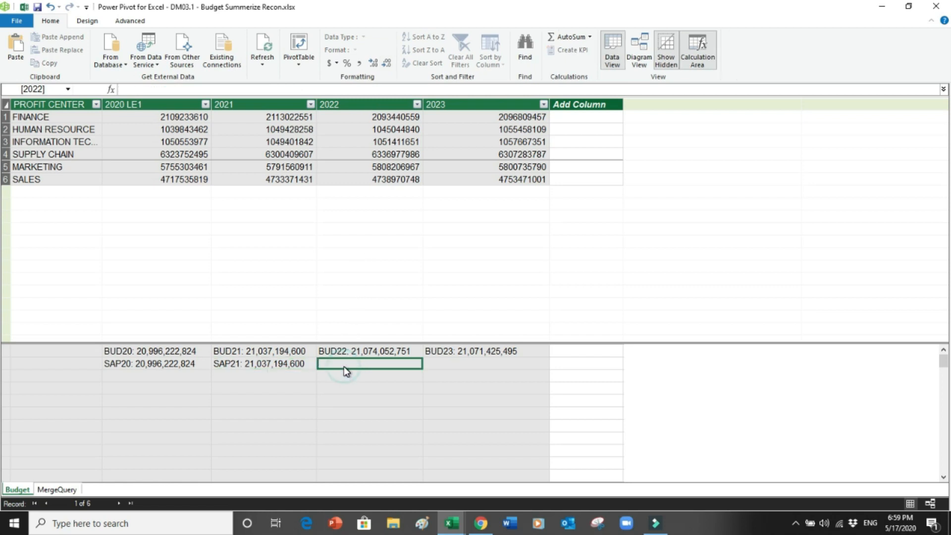
Step: Create SAP22:=sum(MergeQuery[SAPQuery.Yr2022]) showing 21,074,052,751 in comma style with no decimals
{"action": "type", "text": "SA"}
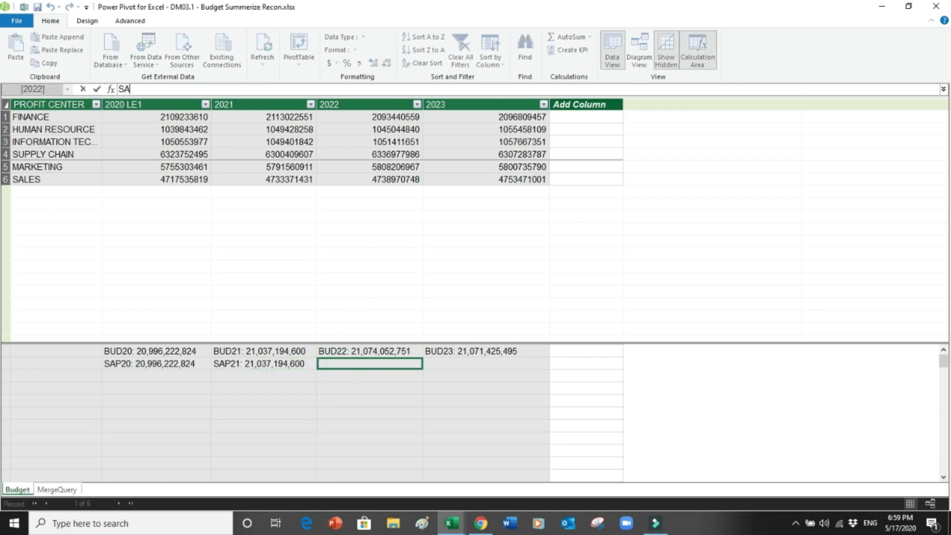
{"action": "type", "text": "P22:=sum"}
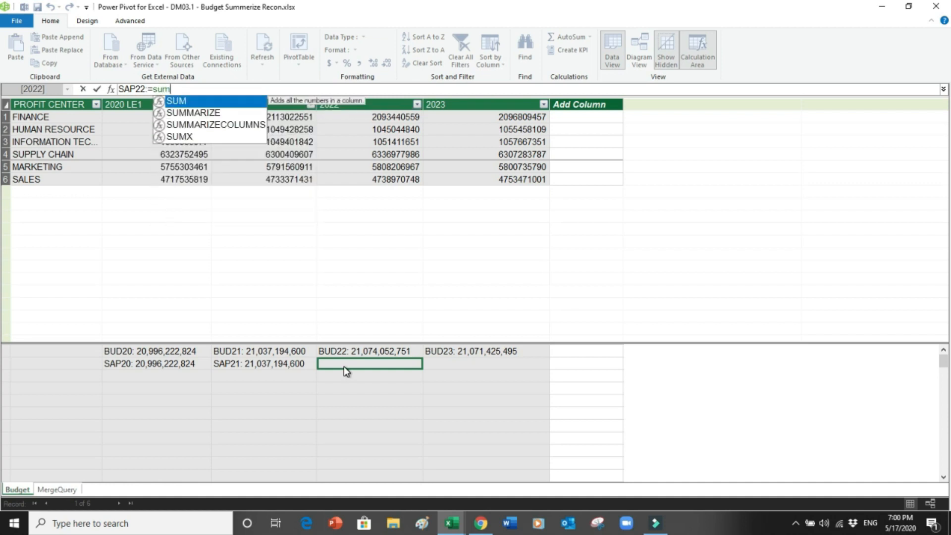
{"action": "type", "text": "("}
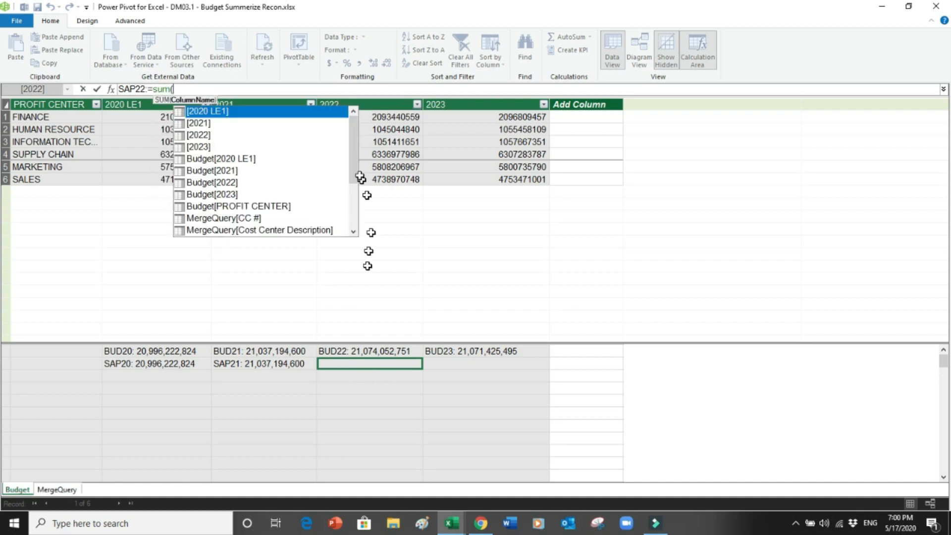
{"action": "left_click_drag", "start_coordinate": [350, 158], "coordinate": [354, 200]}
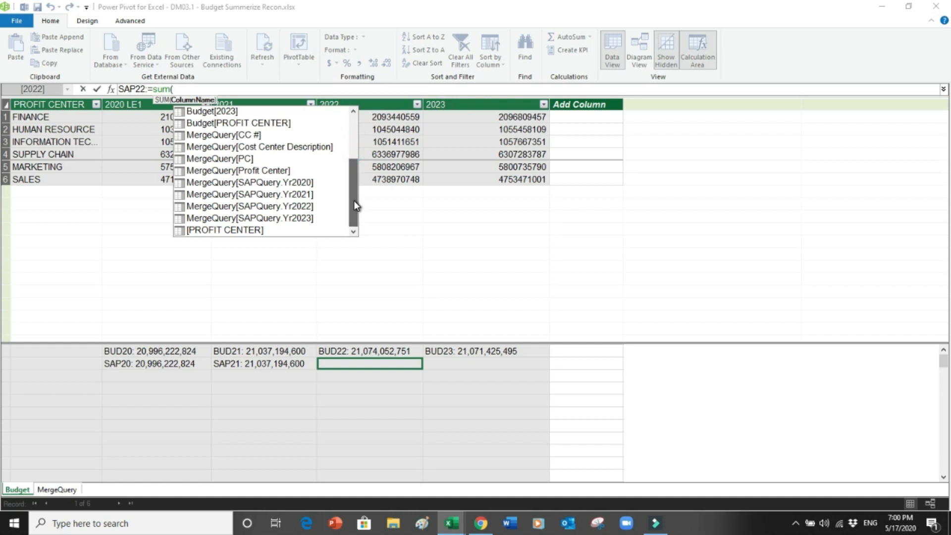
{"action": "double_click", "coordinate": [307, 206]}
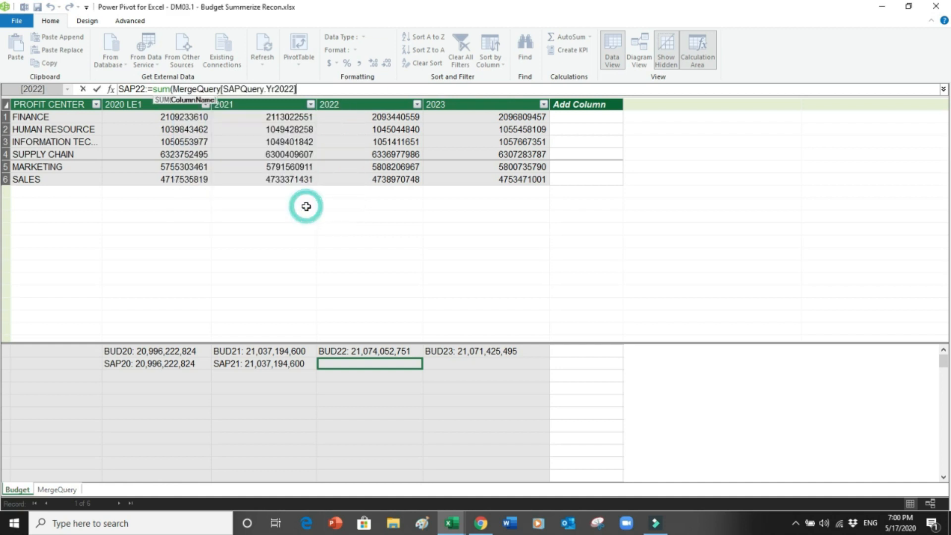
{"action": "type", "text": ")"}
{"action": "key", "text": "Return"}
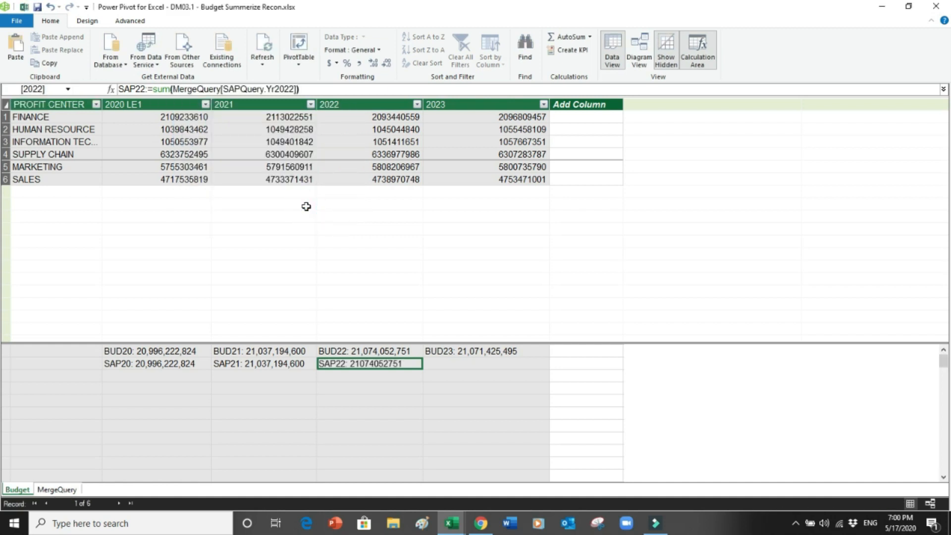
{"action": "left_click", "coordinate": [360, 64]}
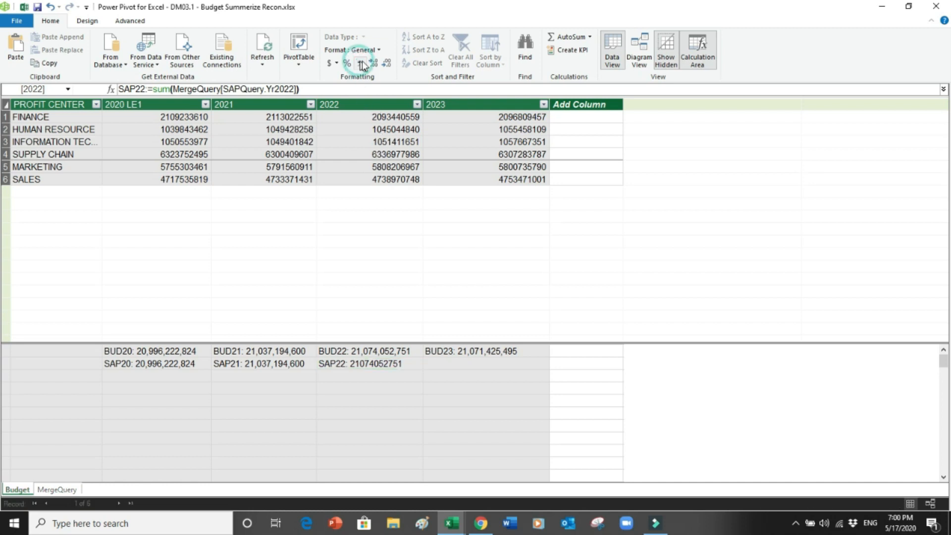
{"action": "left_click", "coordinate": [386, 64]}
{"action": "left_click", "coordinate": [386, 64]}
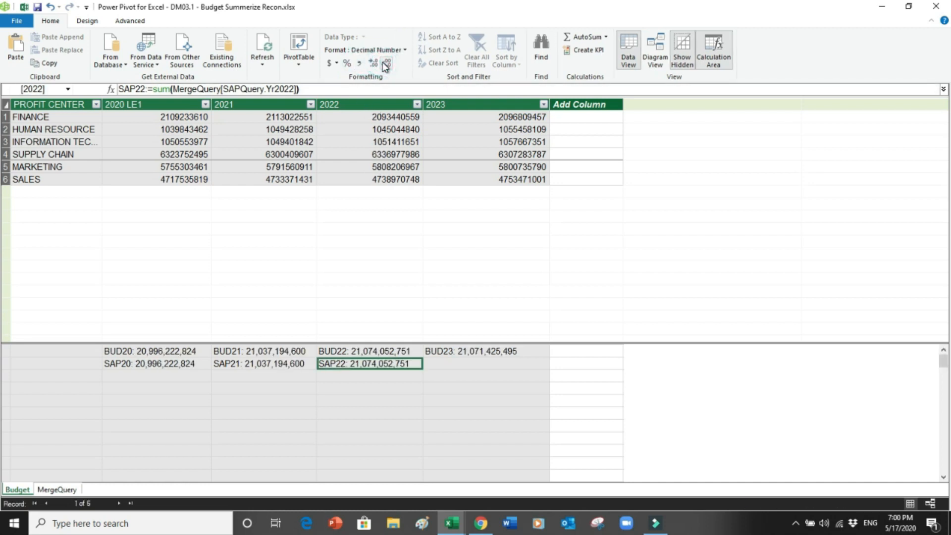
Step: Create SAP23:=sum(MergeQuery[SAPQuery.Yr2023]) below BUD23, showing 21,071,425,495 with no decimals
{"action": "left_click", "coordinate": [442, 364]}
{"action": "type", "text": "SAP23"}
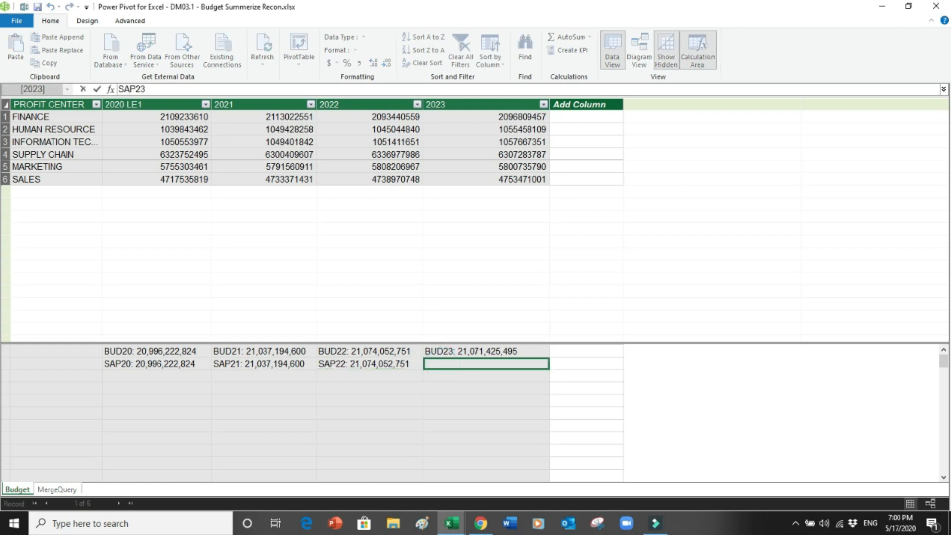
{"action": "type", "text": ":=s"}
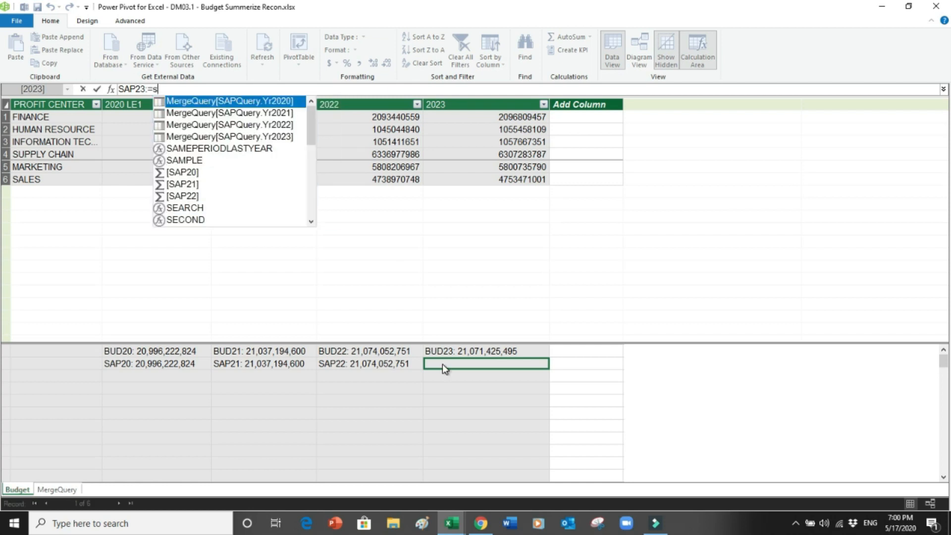
{"action": "type", "text": "um("}
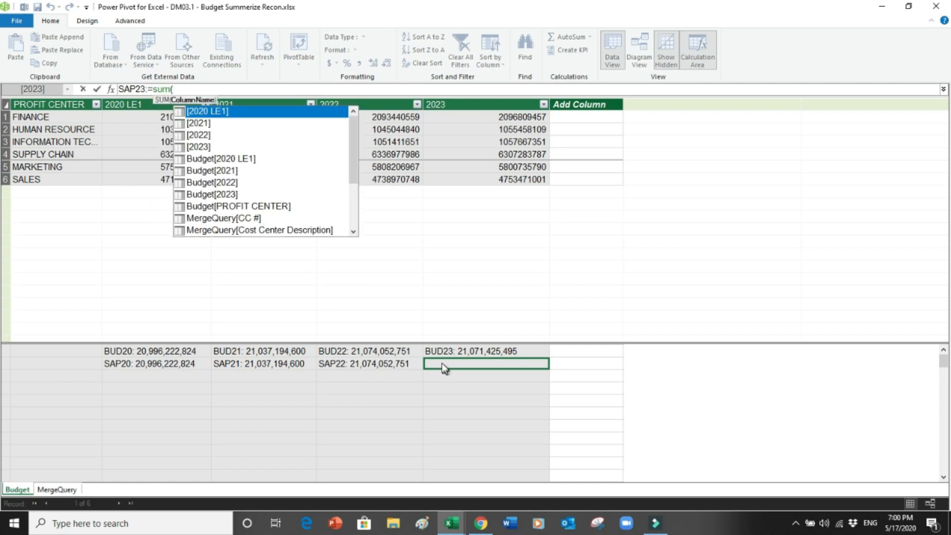
{"action": "left_click_drag", "start_coordinate": [353, 158], "coordinate": [352, 212]}
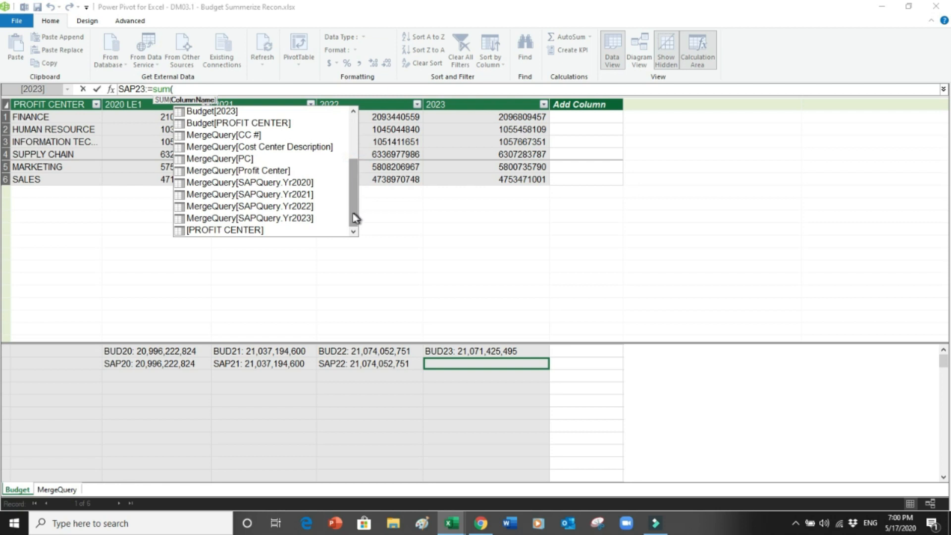
{"action": "double_click", "coordinate": [299, 217]}
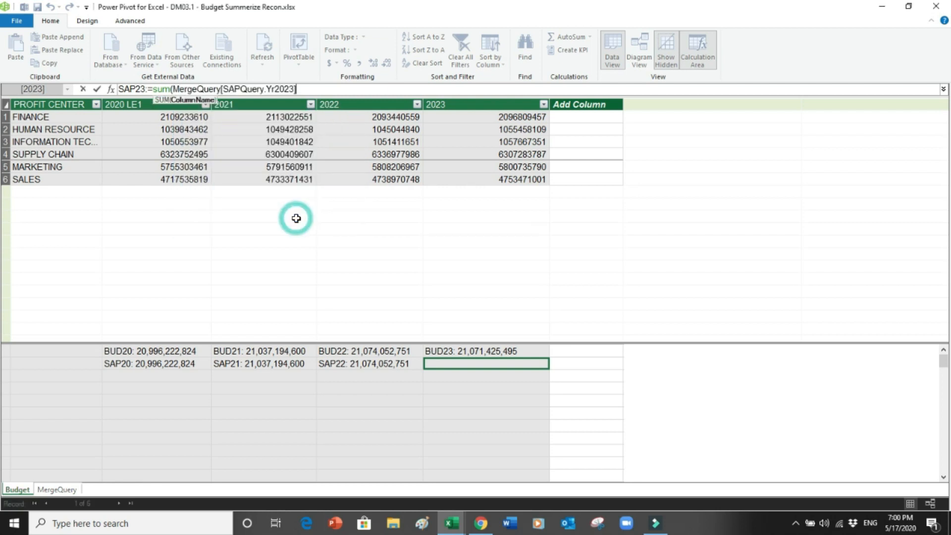
{"action": "type", "text": ")"}
{"action": "key", "text": "Return"}
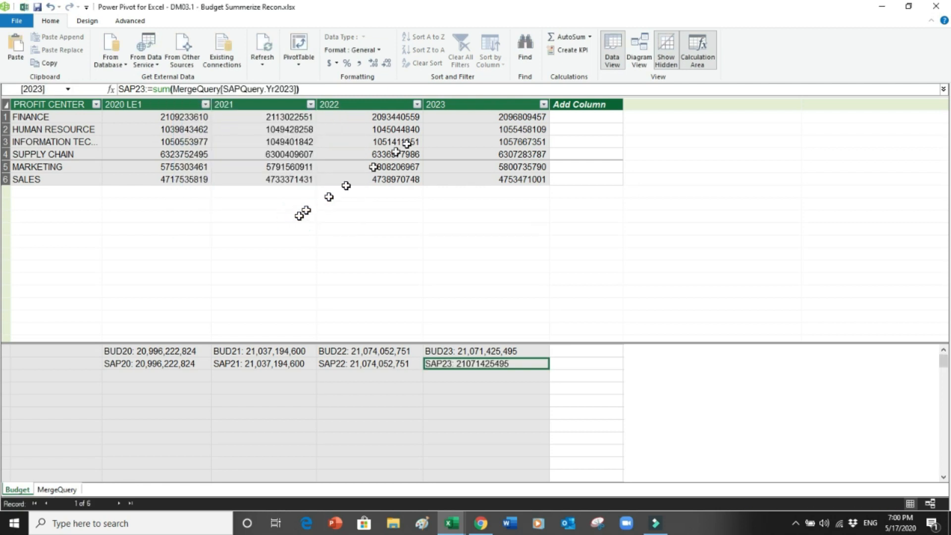
{"action": "left_click", "coordinate": [359, 64]}
{"action": "left_click", "coordinate": [386, 63]}
{"action": "left_click", "coordinate": [384, 64]}
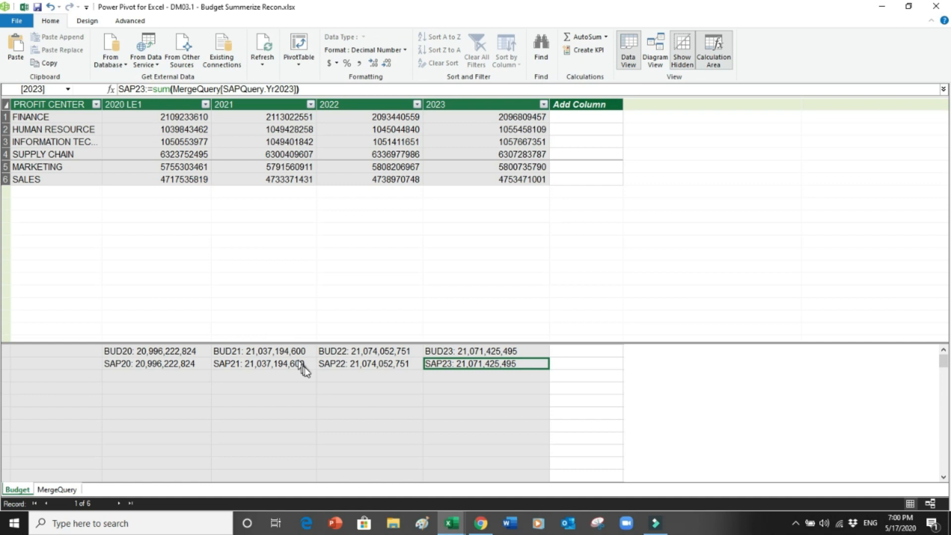
Step: Create RECON20:=[BUD20]-[SAP20] showing 0, and begin RECON21:= below SAP21
{"action": "left_click", "coordinate": [140, 375]}
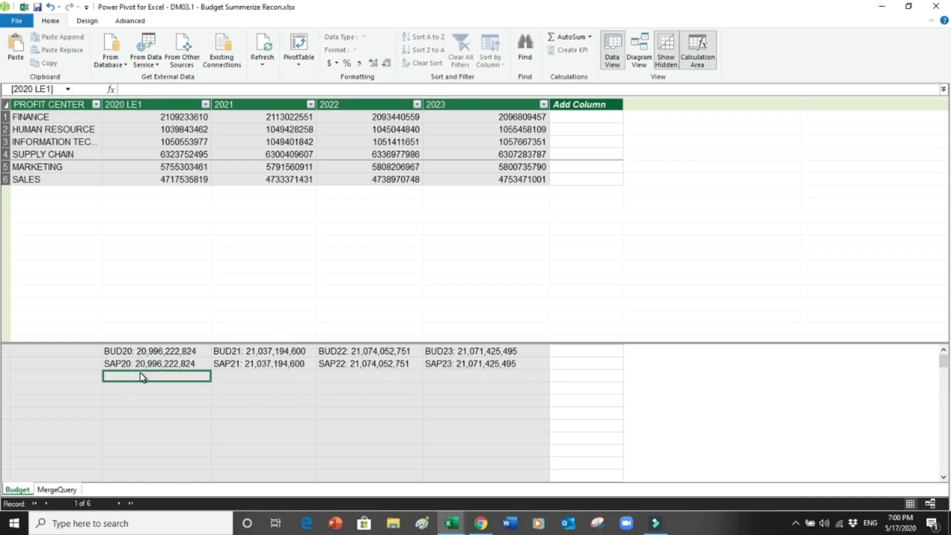
{"action": "type", "text": "REC"}
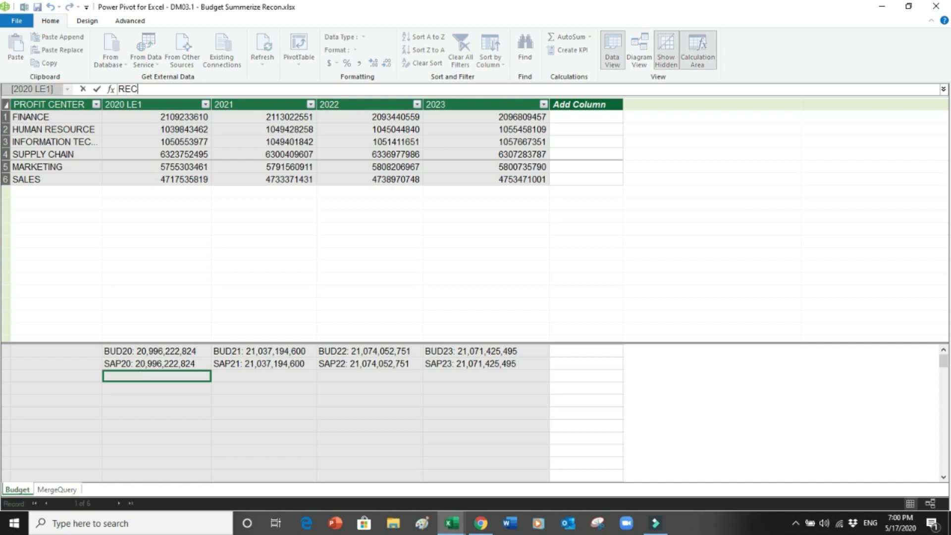
{"action": "type", "text": "ON20:="}
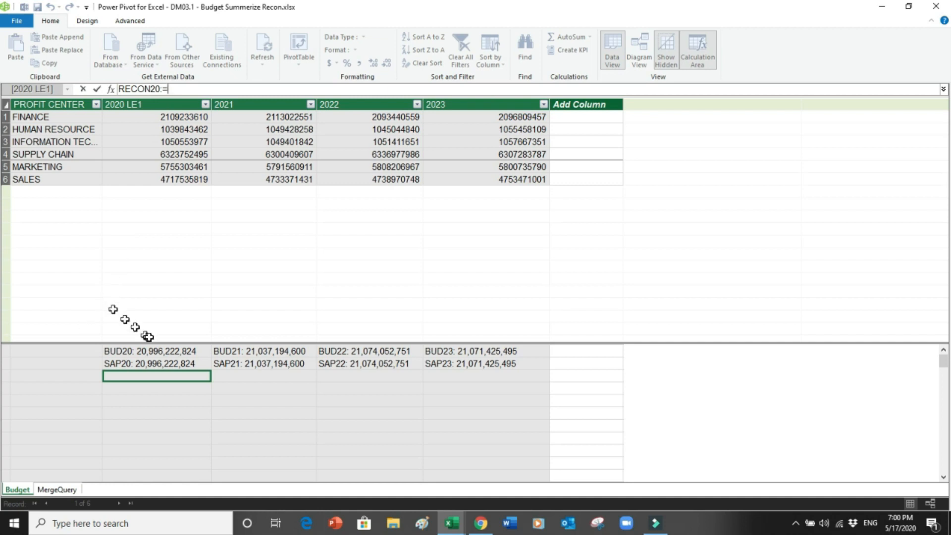
{"action": "left_click", "coordinate": [155, 350]}
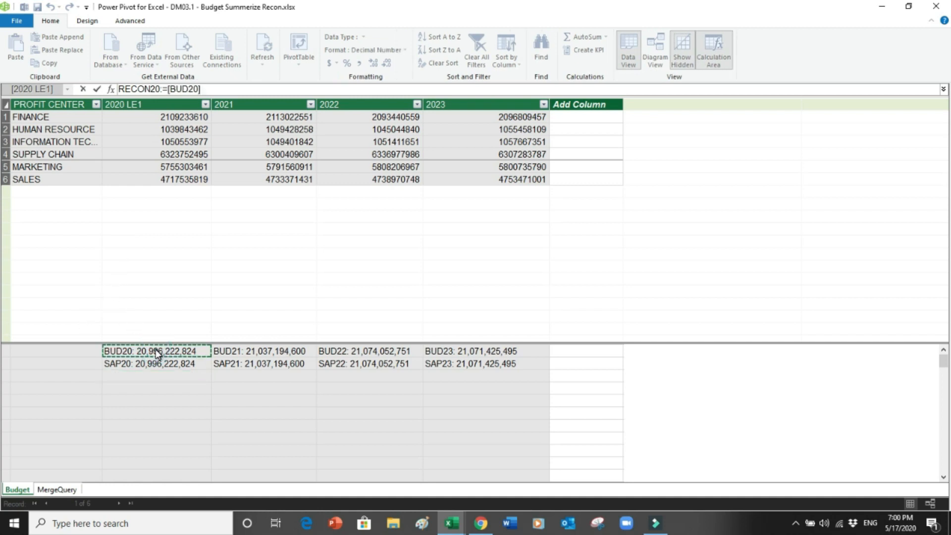
{"action": "type", "text": "-"}
{"action": "left_click", "coordinate": [151, 364]}
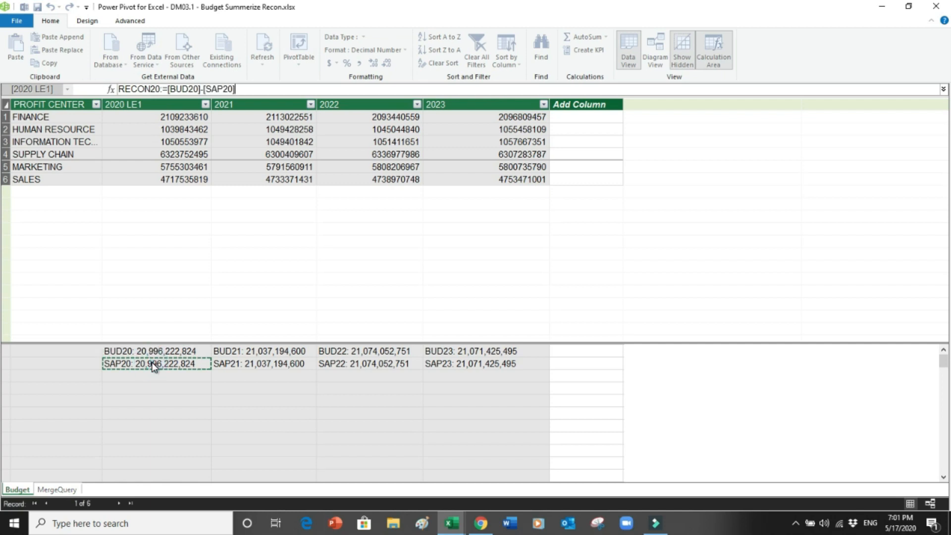
{"action": "key", "text": "Return"}
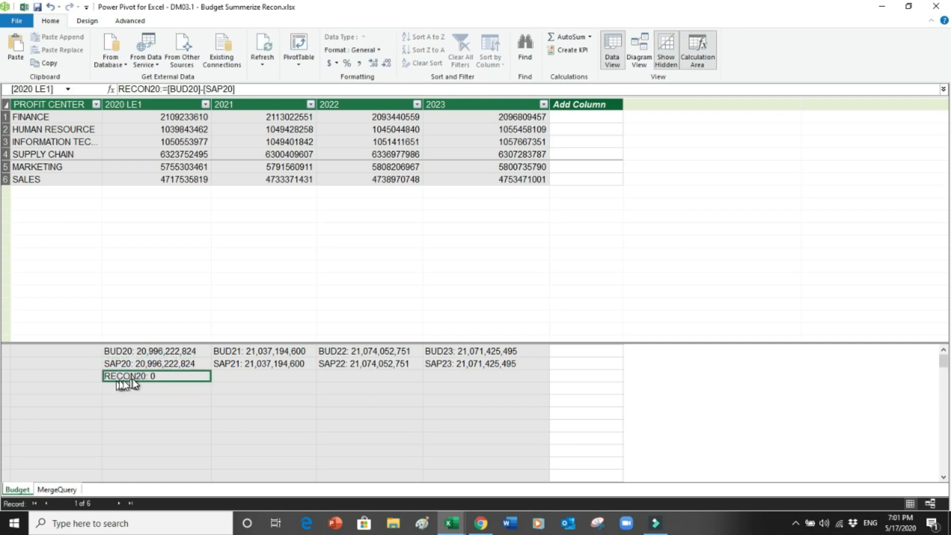
{"action": "left_click", "coordinate": [233, 375]}
{"action": "type", "text": "RECON"}
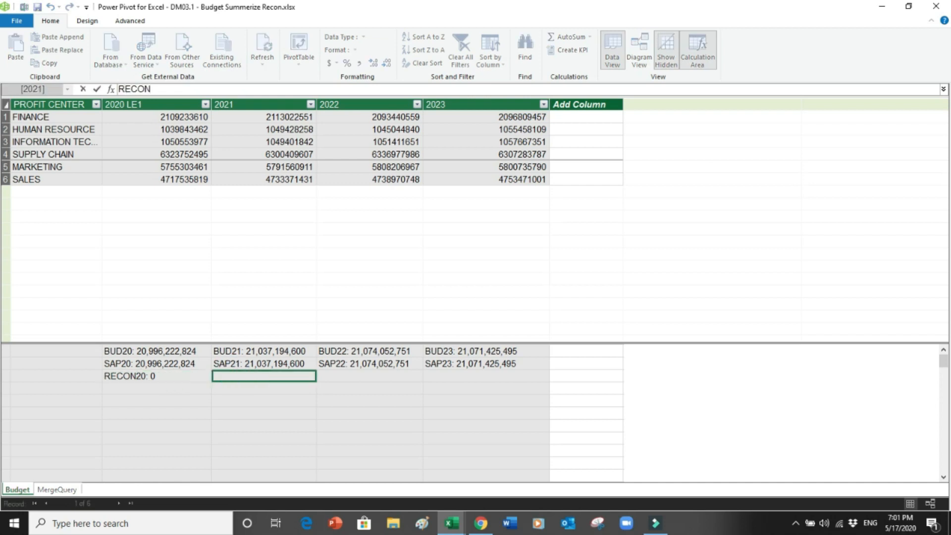
{"action": "type", "text": "21:="}
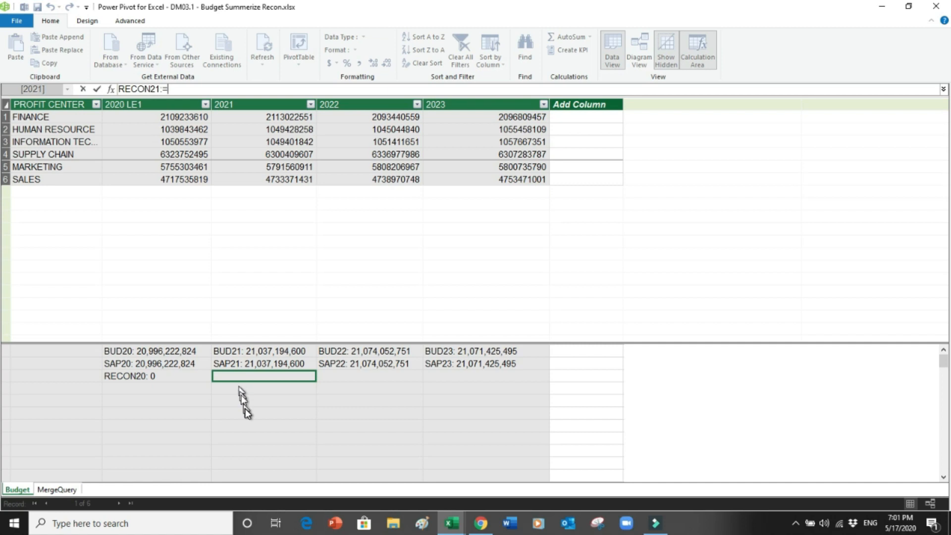
Step: Complete RECON21 as [BUD21]-[SAP21], showing 0
{"action": "left_click", "coordinate": [263, 350]}
{"action": "type", "text": "-"}
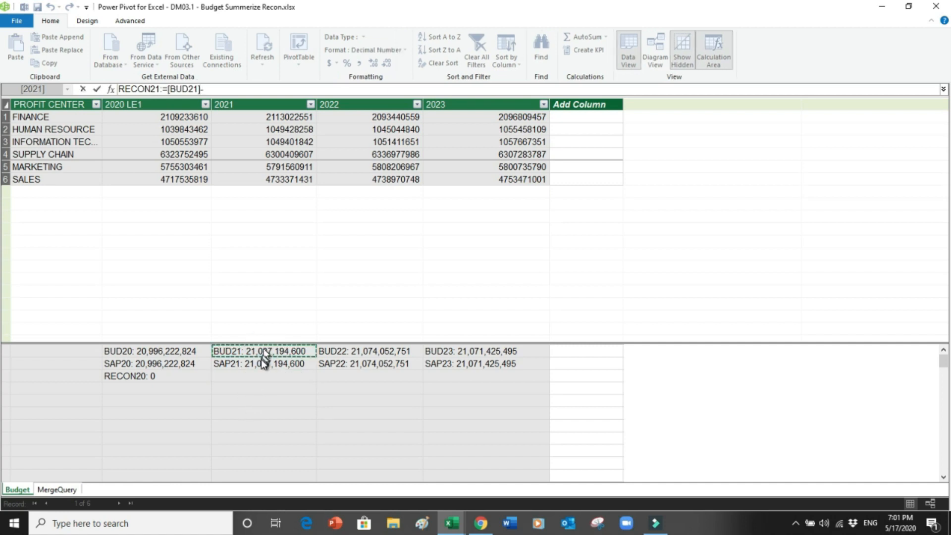
{"action": "left_click", "coordinate": [263, 365]}
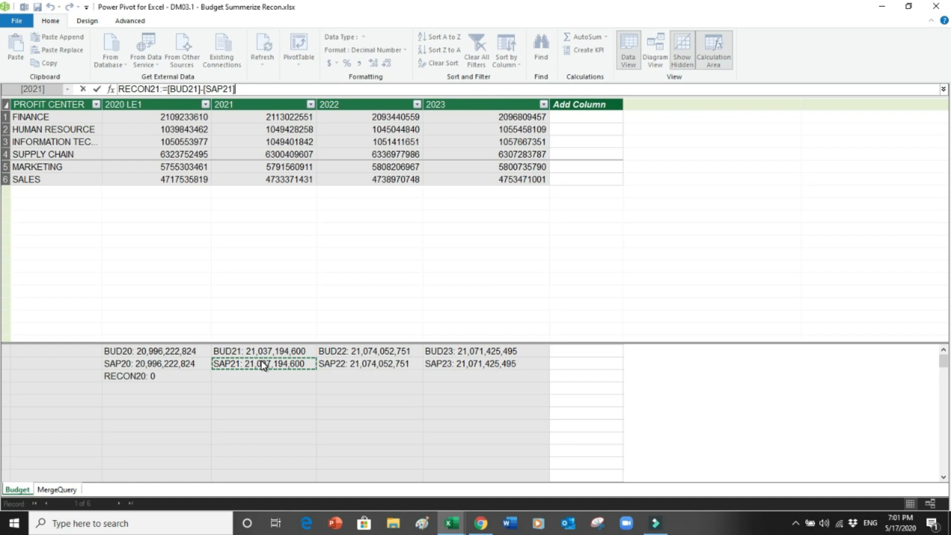
{"action": "key", "text": "Return"}
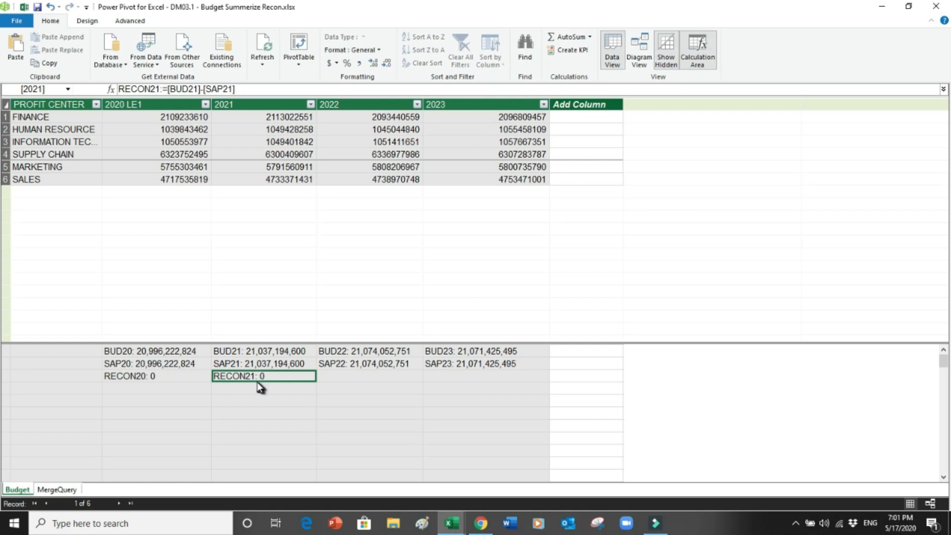
Step: Create RECON22:=[BUD22]-[SAP22] below SAP22, fixing a stray 'sum' error, showing 0
{"action": "left_click", "coordinate": [330, 374]}
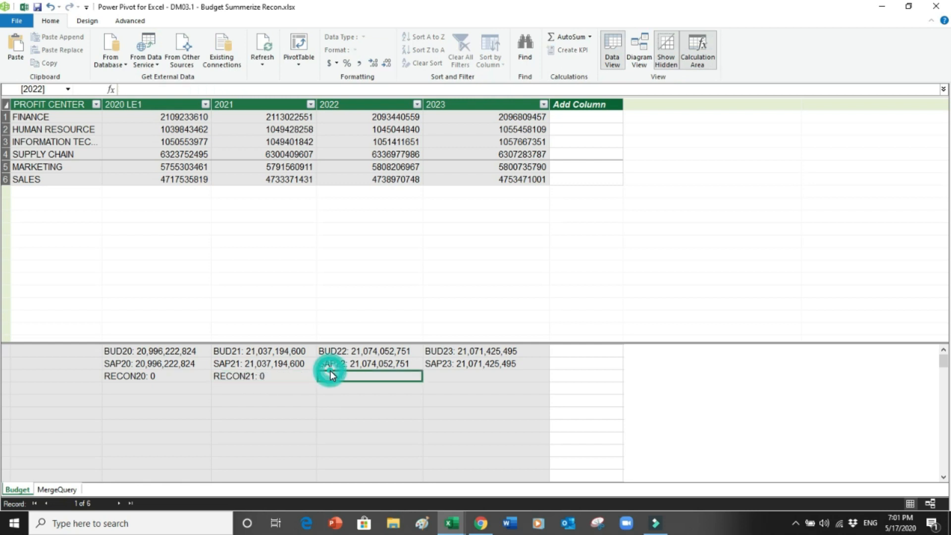
{"action": "type", "text": "RECON22"}
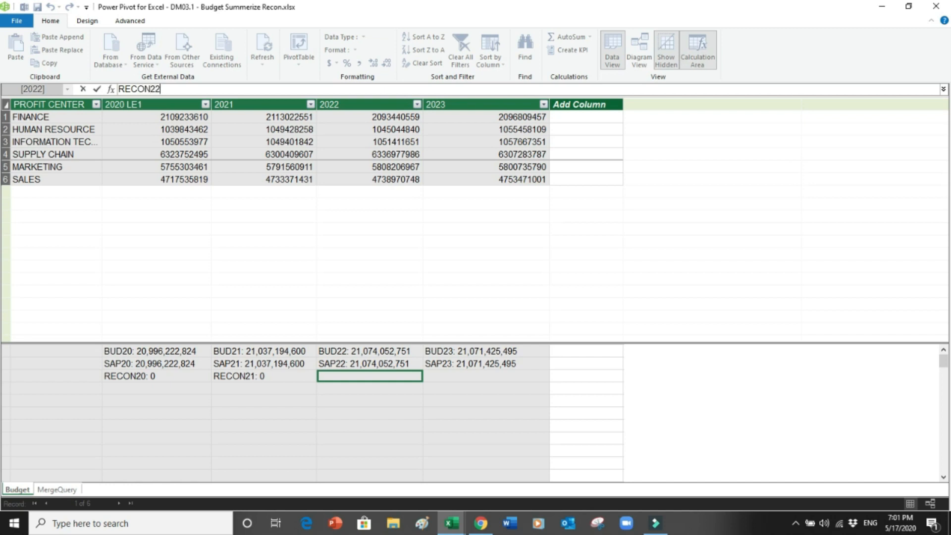
{"action": "type", "text": ":=sum"}
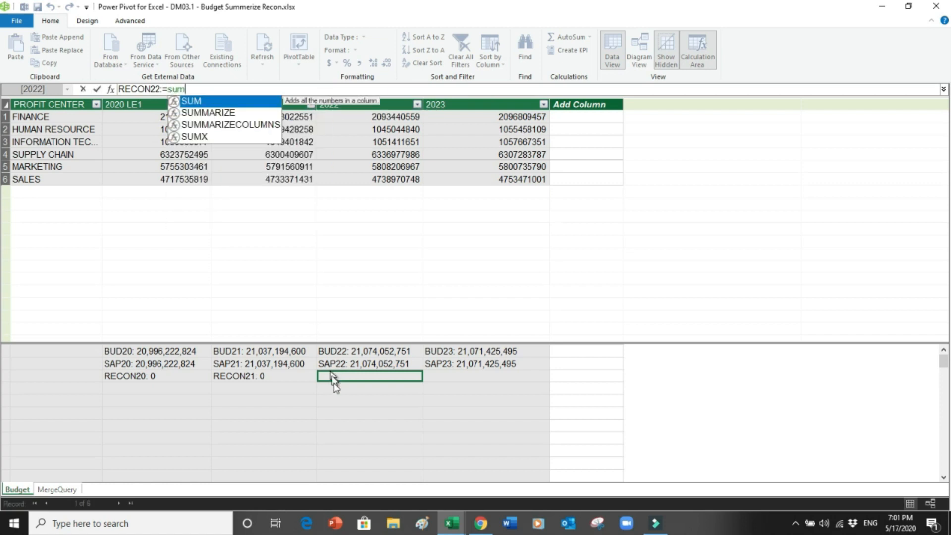
{"action": "left_click", "coordinate": [353, 353]}
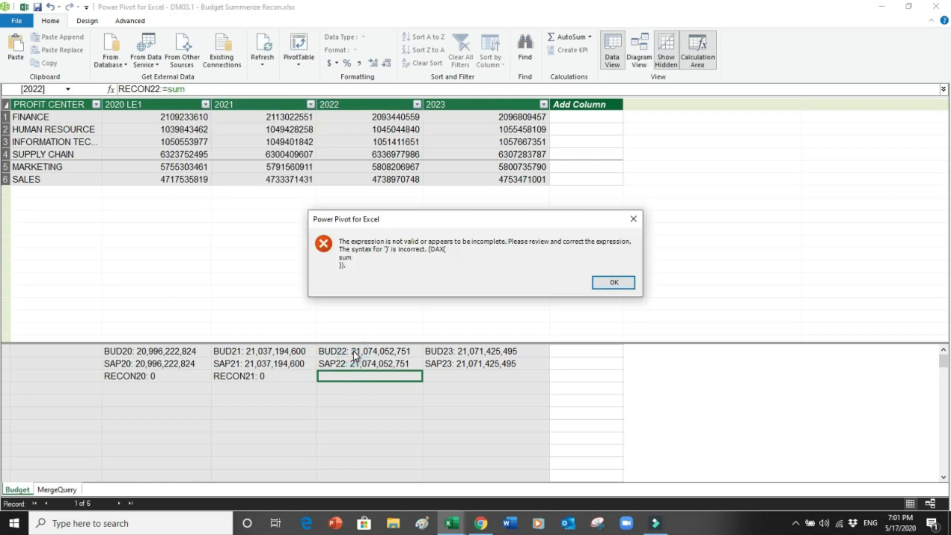
{"action": "left_click", "coordinate": [604, 283]}
{"action": "key", "text": "BackSpace"}
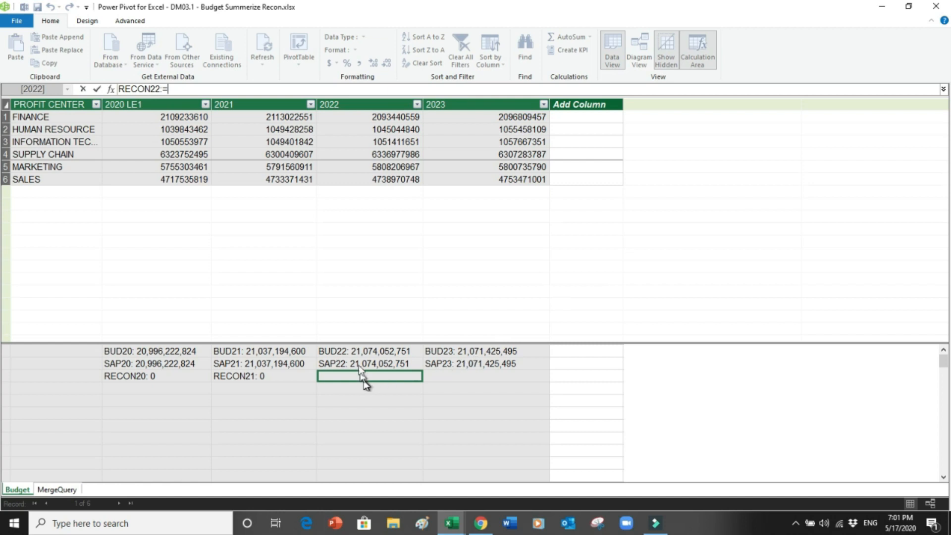
{"action": "left_click", "coordinate": [359, 350]}
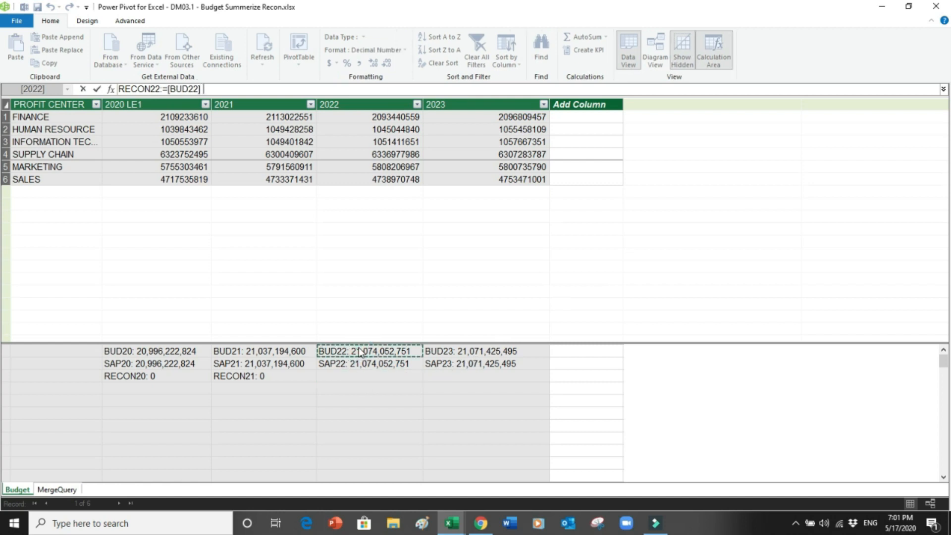
{"action": "type", "text": "-"}
{"action": "left_click", "coordinate": [356, 365]}
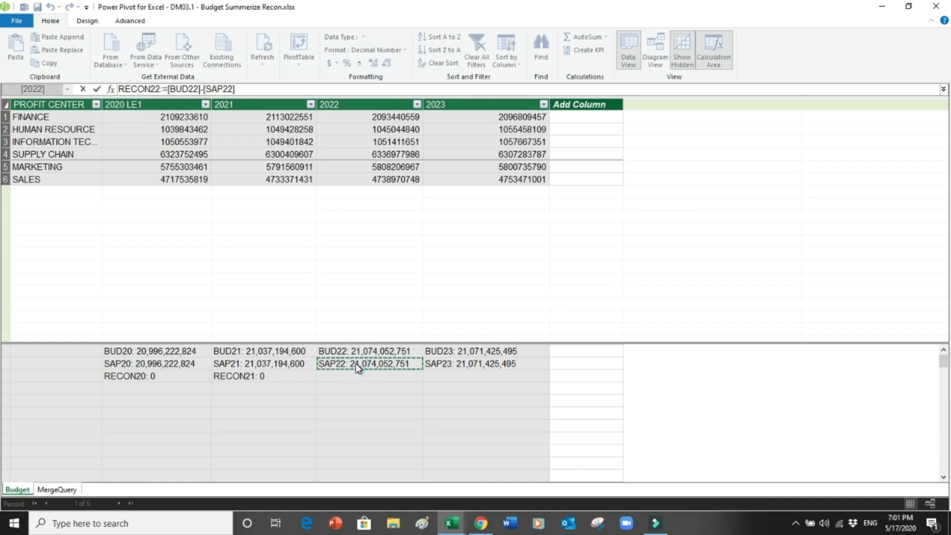
{"action": "key", "text": "Return"}
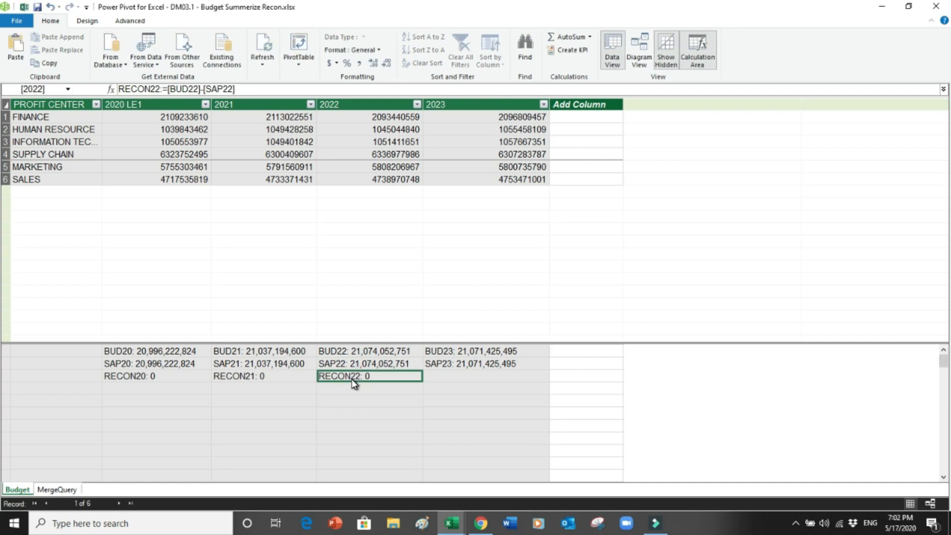
Step: Create the 2023 reconciliation measure as [BUD23]-[SAP23] below SAP23
{"action": "left_click", "coordinate": [434, 376]}
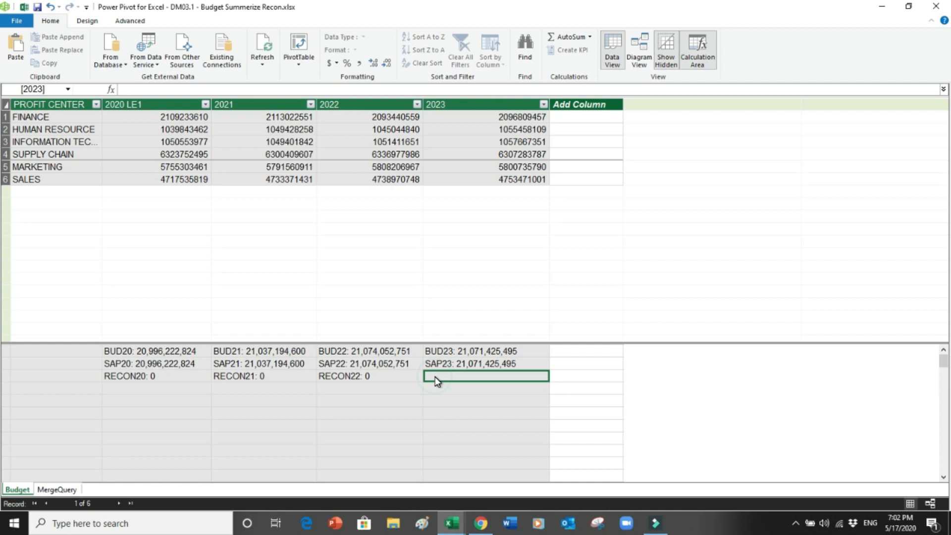
{"action": "type", "text": "RECON"}
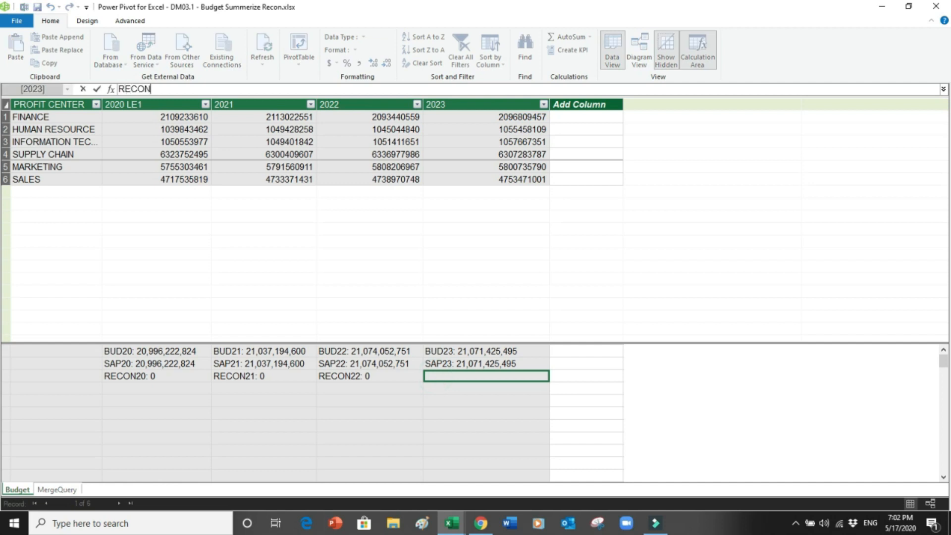
{"action": "type", "text": ":="}
{"action": "left_click", "coordinate": [454, 352]}
{"action": "type", "text": "-"}
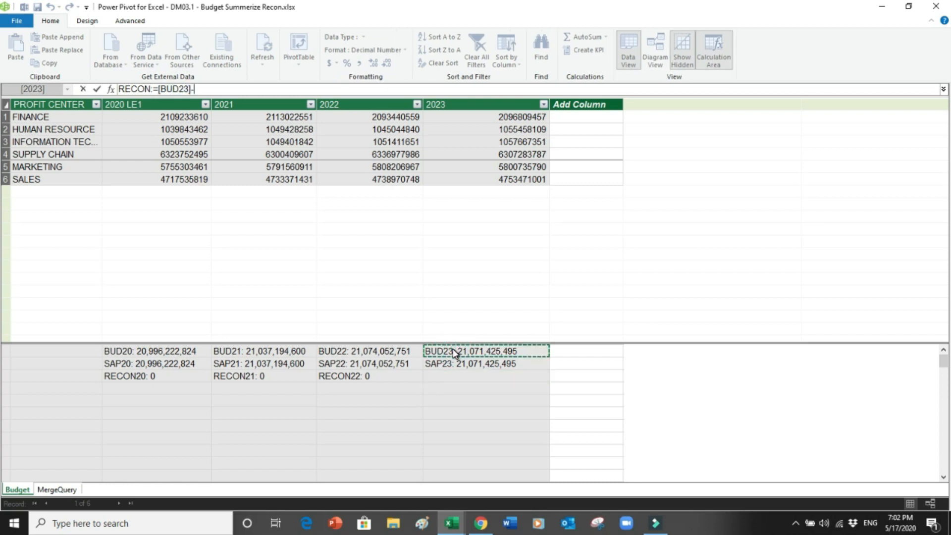
{"action": "left_click", "coordinate": [456, 365]}
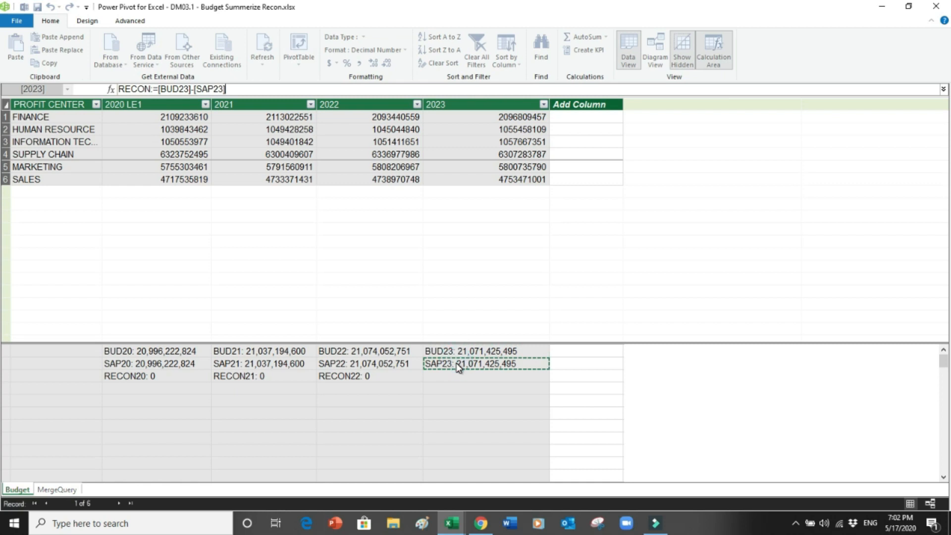
{"action": "key", "text": "Return"}
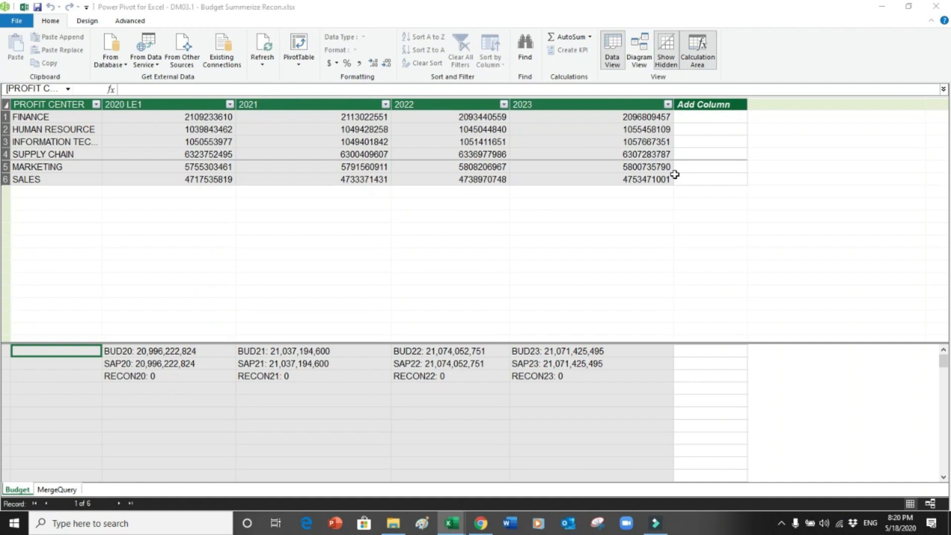
Step: In Diagram View, link Budget's PROFIT CENTER to MergeQuery's Profit Center and review the relationship
{"action": "left_click", "coordinate": [642, 62]}
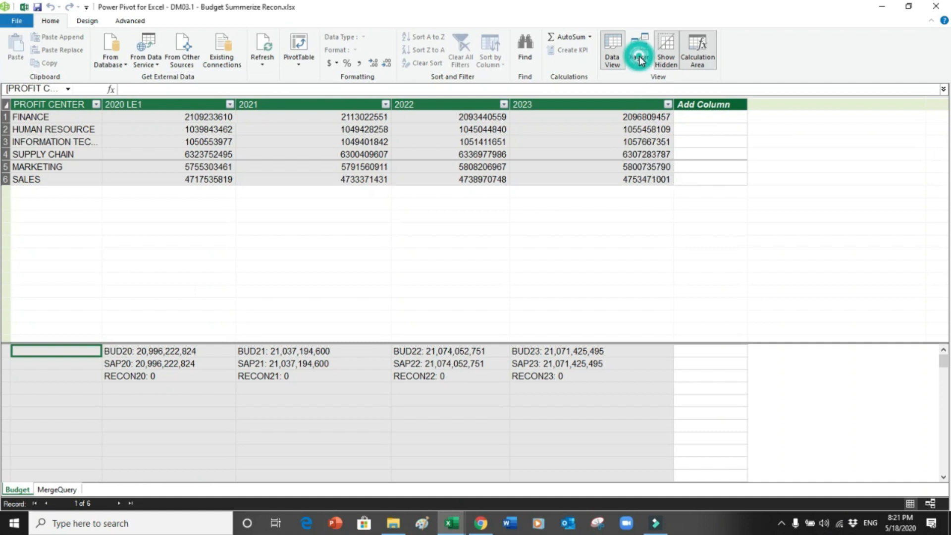
{"action": "left_click", "coordinate": [640, 59]}
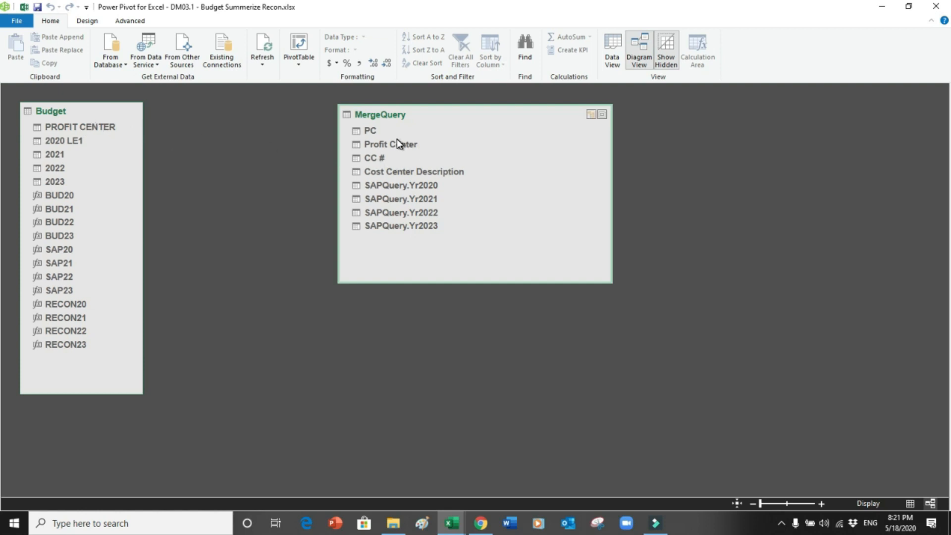
{"action": "left_click", "coordinate": [96, 126]}
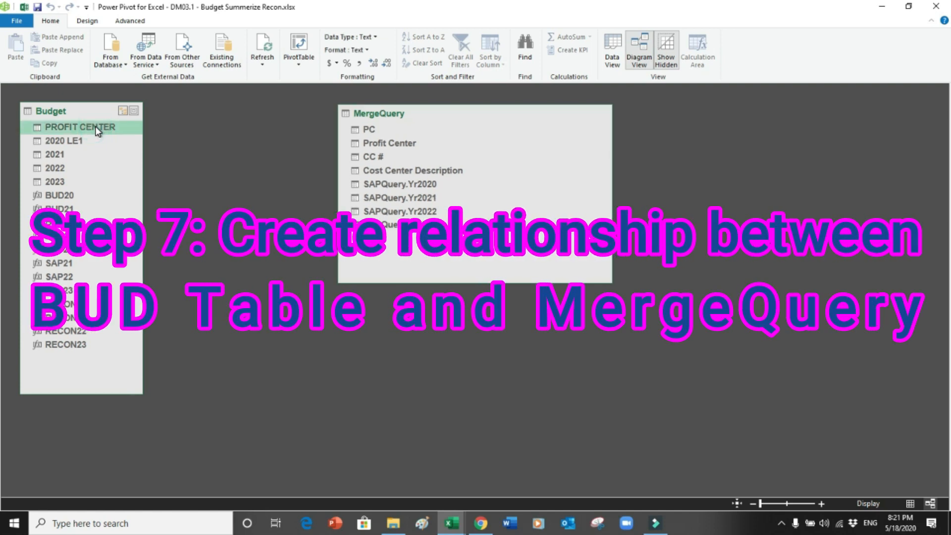
{"action": "left_click_drag", "start_coordinate": [95, 126], "coordinate": [377, 144]}
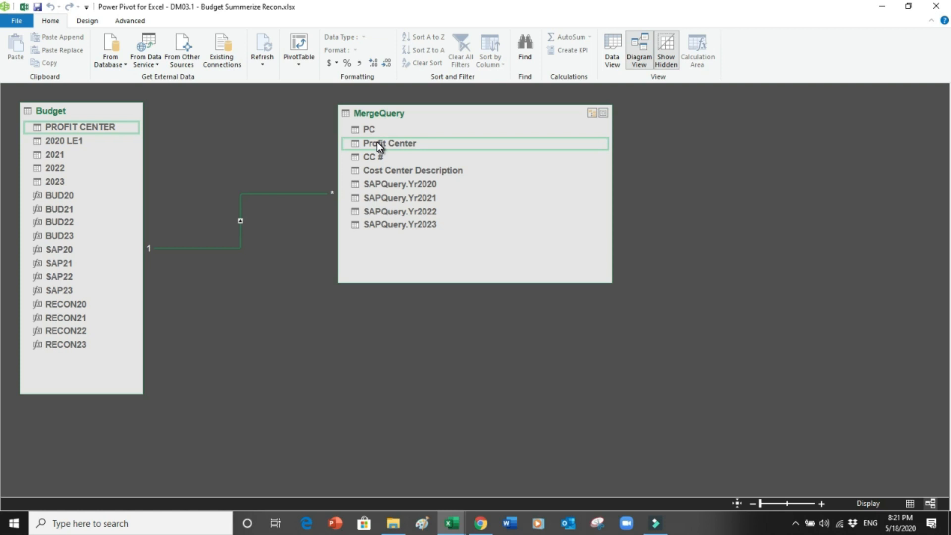
{"action": "left_click_drag", "start_coordinate": [377, 143], "coordinate": [279, 193]}
{"action": "right_click", "coordinate": [274, 193]}
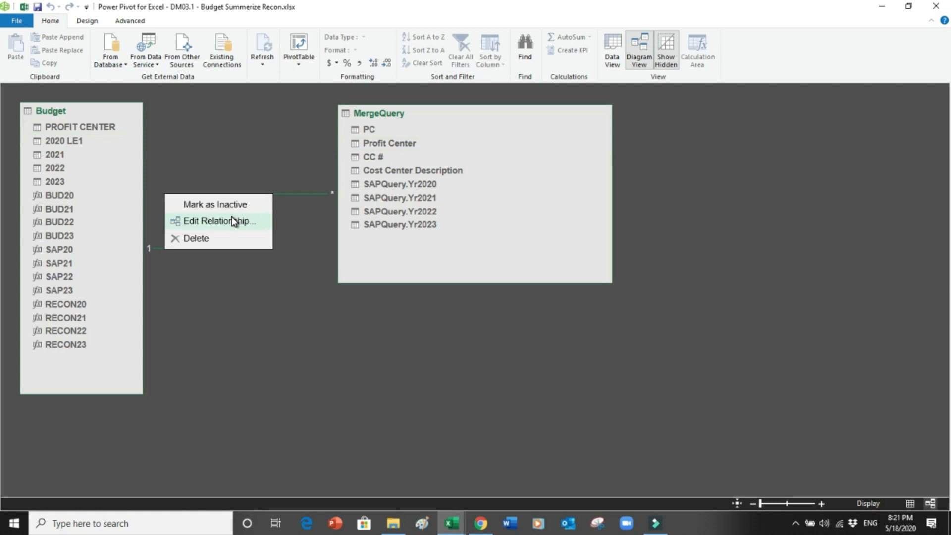
{"action": "left_click", "coordinate": [232, 219]}
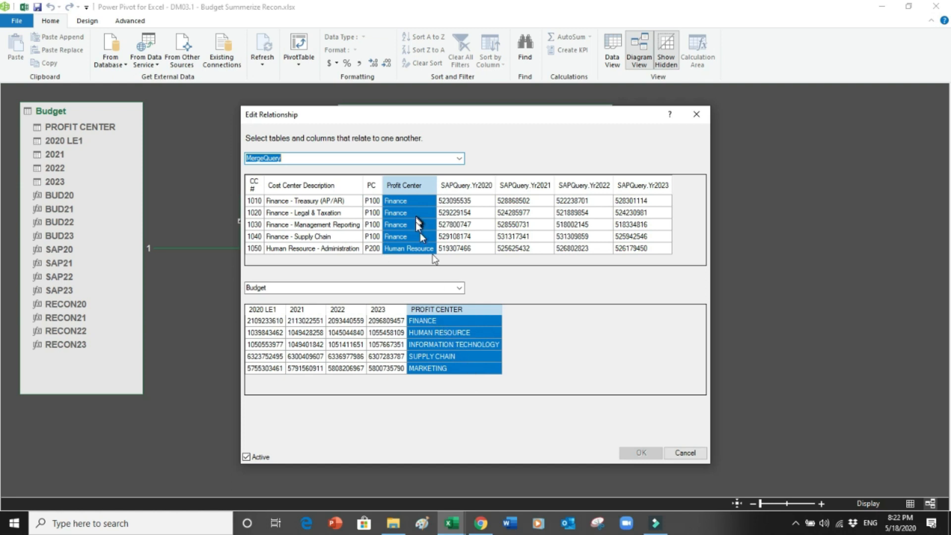
{"action": "left_click", "coordinate": [686, 454]}
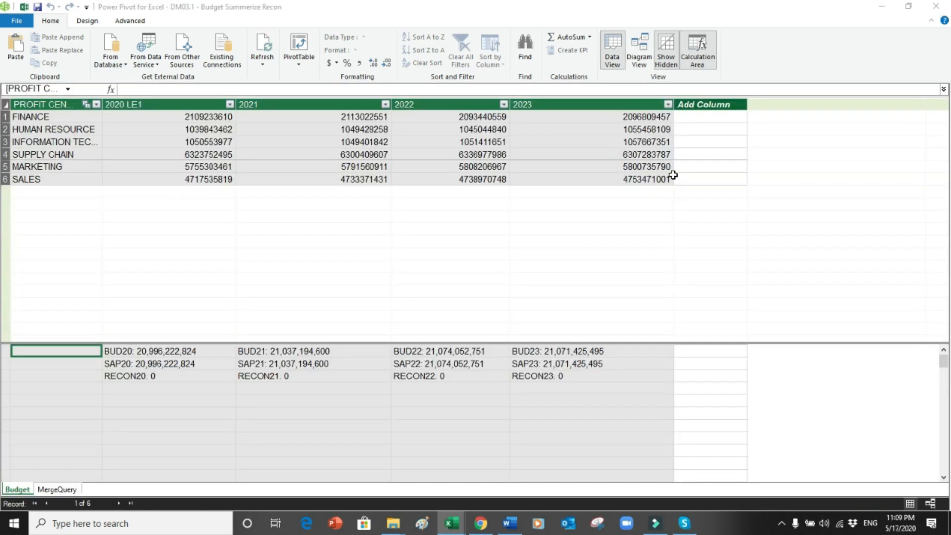
Step: Review the BUD20, SAP20 and RECON20 measures, then insert a plain PivotTable from Power Pivot
{"action": "left_click", "coordinate": [135, 355]}
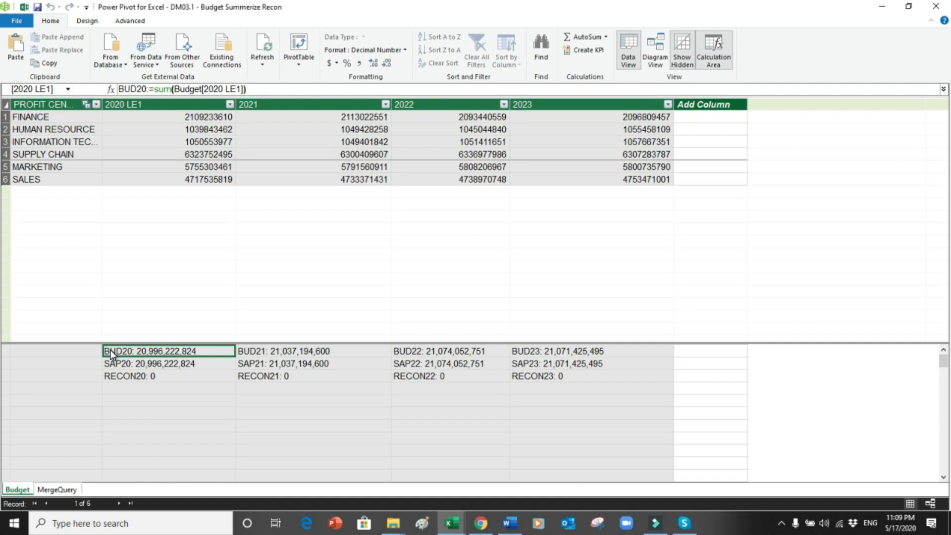
{"action": "left_click", "coordinate": [92, 364]}
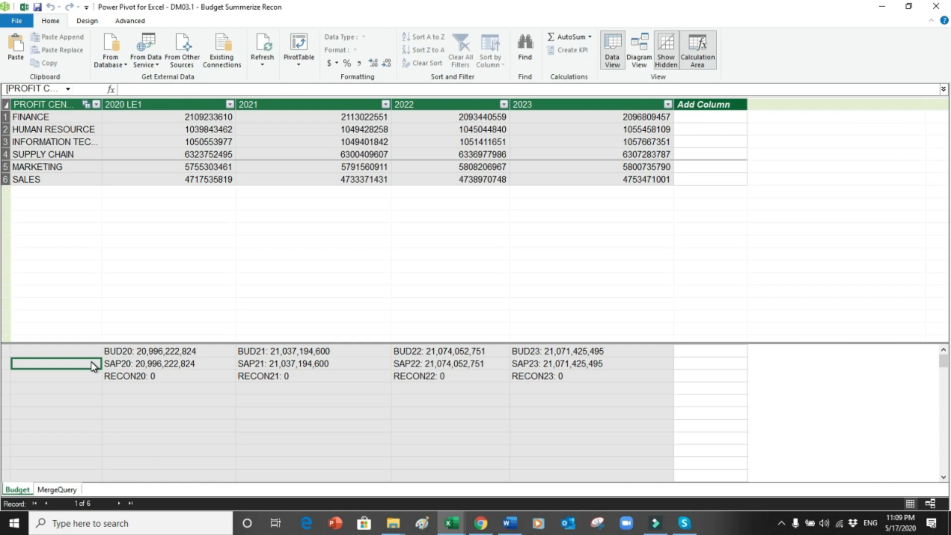
{"action": "left_click", "coordinate": [89, 376]}
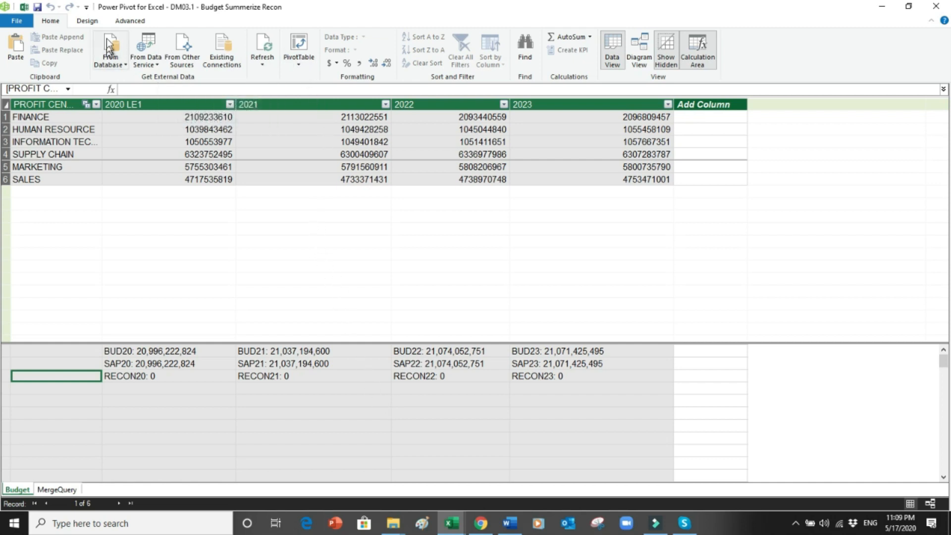
{"action": "left_click", "coordinate": [299, 56]}
{"action": "left_click", "coordinate": [277, 83]}
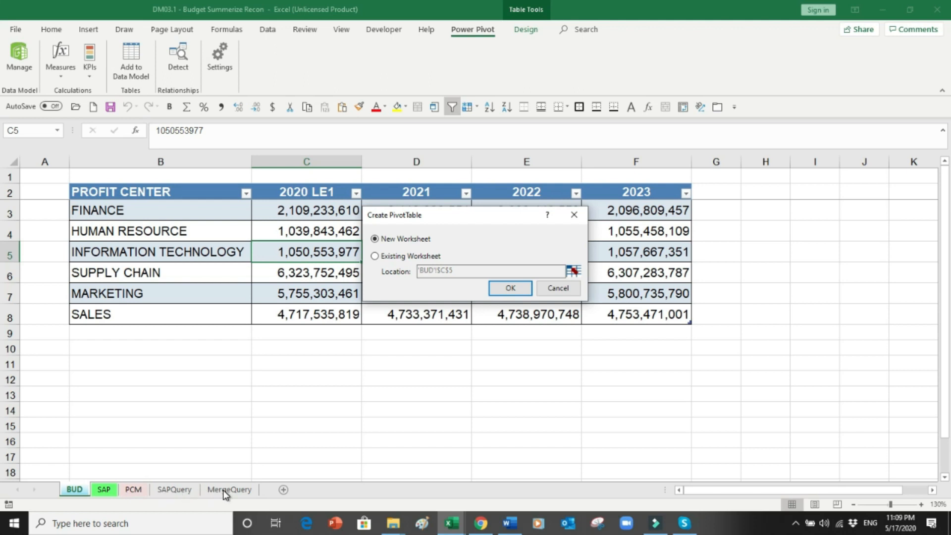
Step: Place the PivotTable on a new worksheet and expand the Budget table's fields
{"action": "left_click", "coordinate": [509, 287]}
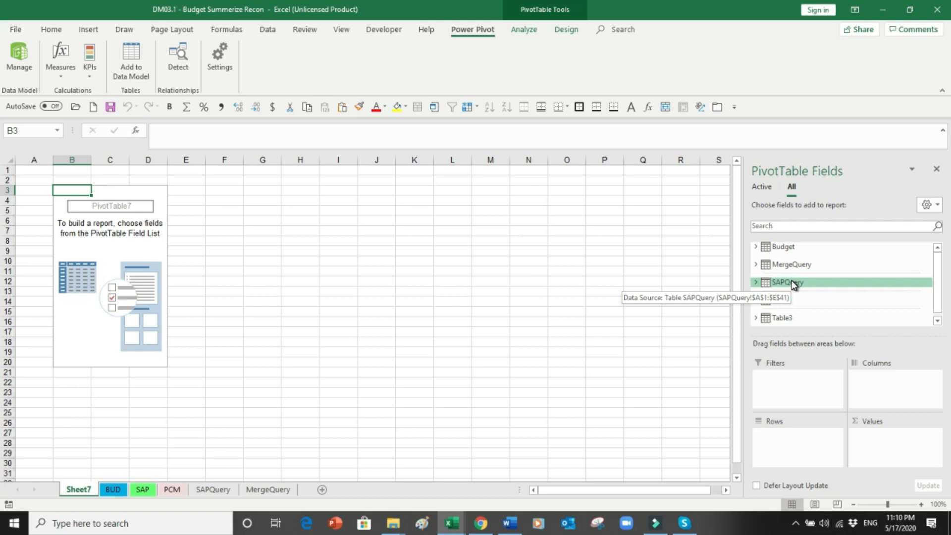
{"action": "left_click", "coordinate": [754, 246]}
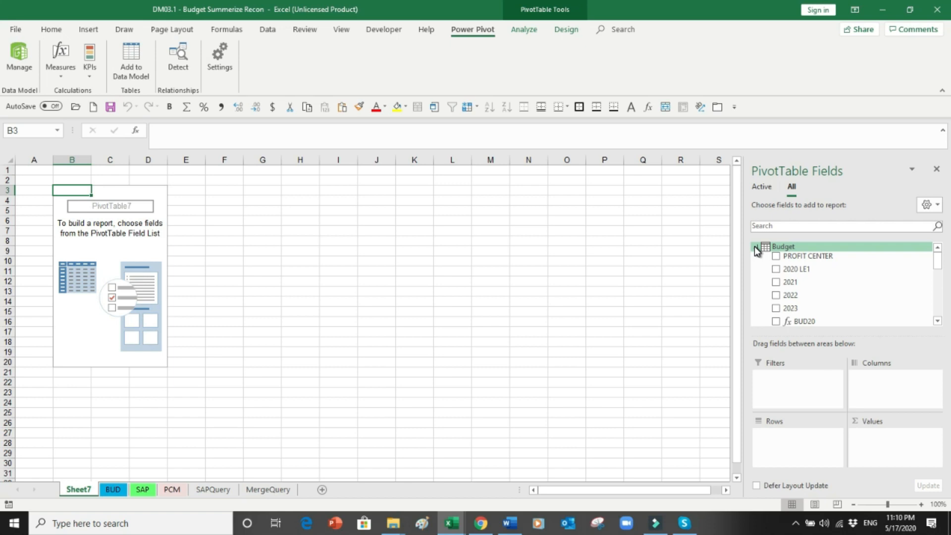
Step: Add PROFIT CENTER as pivot rows and BUD20, BUD21, BUD22, BUD23 as values
{"action": "left_click", "coordinate": [775, 258]}
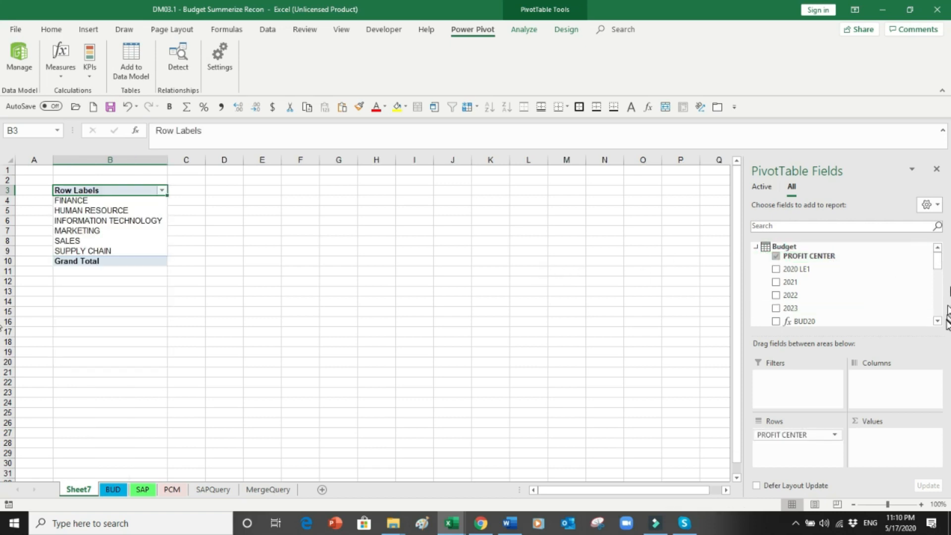
{"action": "left_click", "coordinate": [937, 322]}
{"action": "left_click", "coordinate": [937, 322]}
{"action": "left_click", "coordinate": [937, 321]}
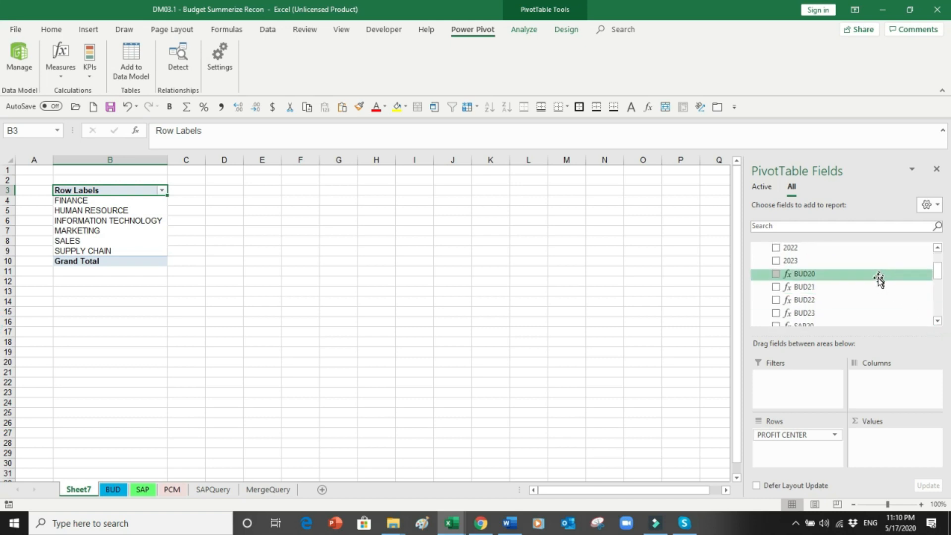
{"action": "left_click", "coordinate": [937, 321]}
{"action": "left_click", "coordinate": [937, 321]}
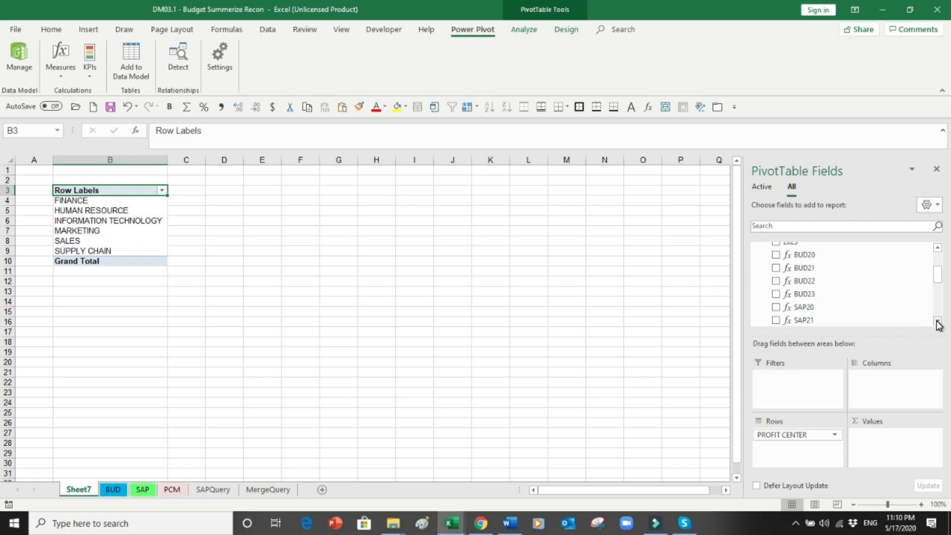
{"action": "left_click", "coordinate": [775, 255]}
{"action": "left_click", "coordinate": [776, 269]}
{"action": "left_click", "coordinate": [775, 281]}
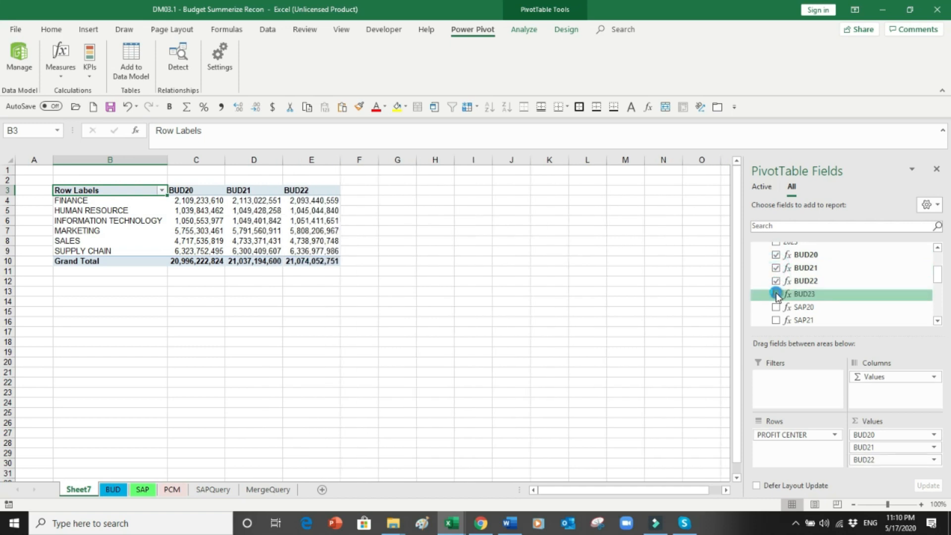
{"action": "left_click", "coordinate": [776, 293]}
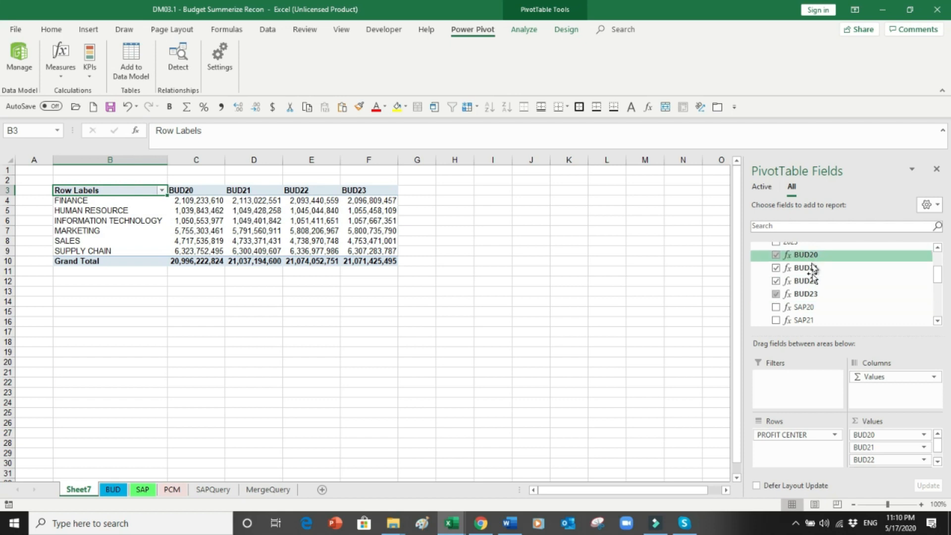
Step: Add RECON20–RECON23 as values, each totalling 0, and select the RECON columns G4:J9
{"action": "left_click", "coordinate": [937, 320]}
{"action": "left_click", "coordinate": [937, 322]}
{"action": "left_click", "coordinate": [937, 322]}
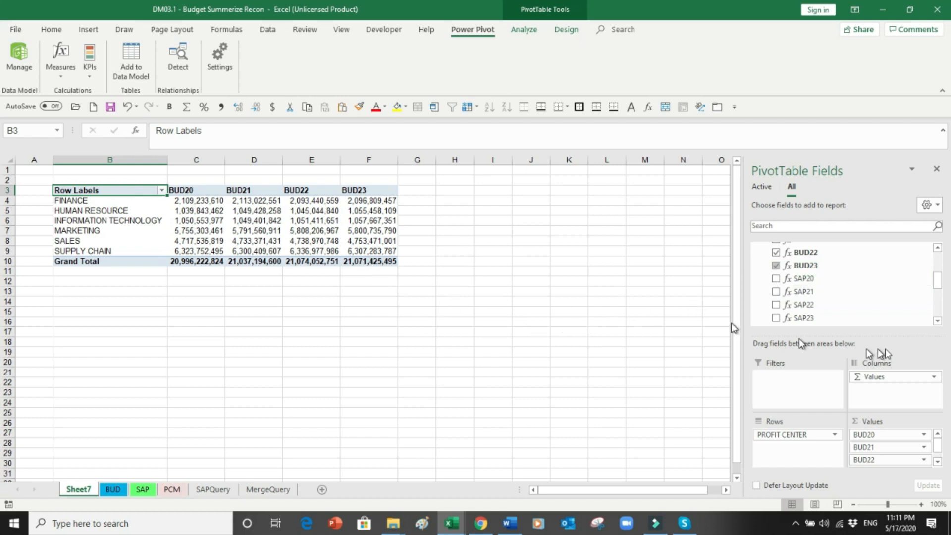
{"action": "left_click", "coordinate": [936, 321]}
{"action": "left_click", "coordinate": [936, 321]}
{"action": "left_click", "coordinate": [937, 321]}
{"action": "left_click", "coordinate": [936, 321]}
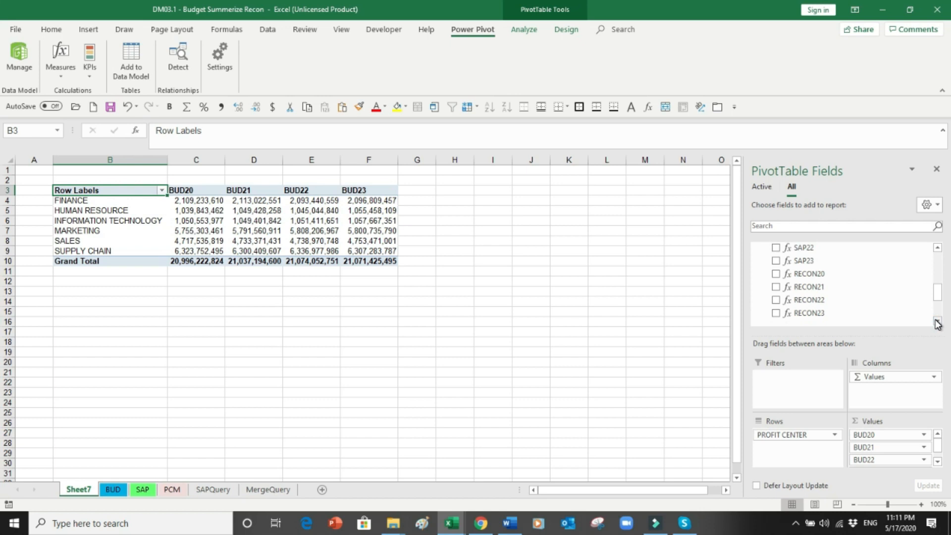
{"action": "left_click", "coordinate": [775, 276]}
{"action": "left_click", "coordinate": [775, 288]}
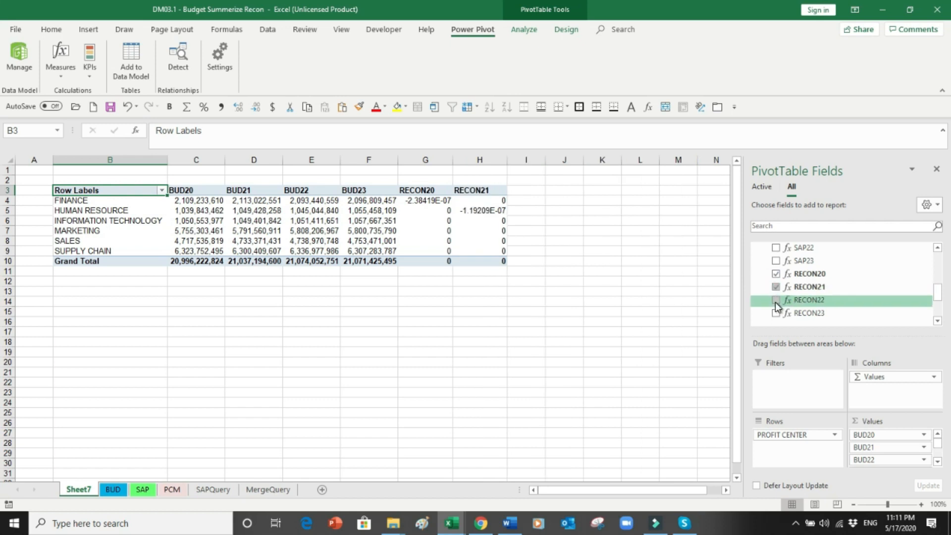
{"action": "left_click", "coordinate": [775, 300]}
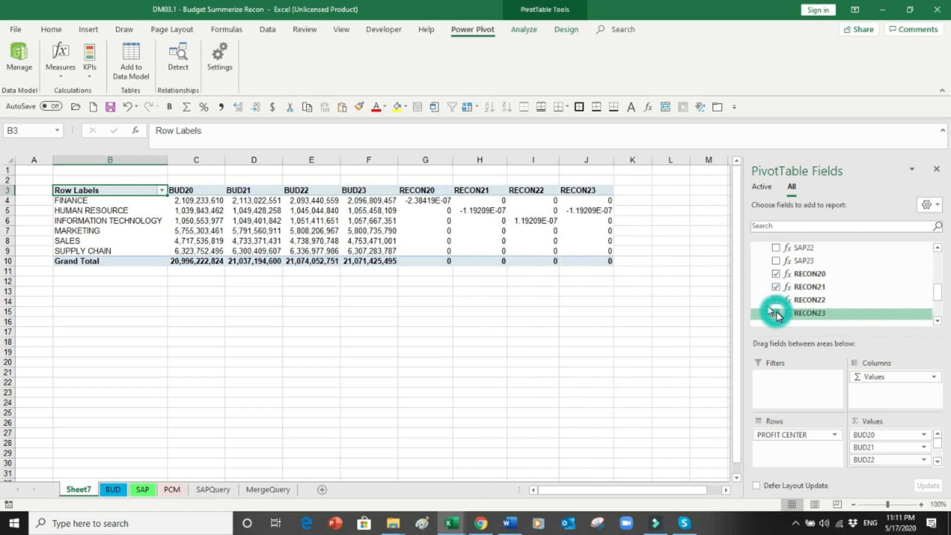
{"action": "left_click", "coordinate": [519, 344]}
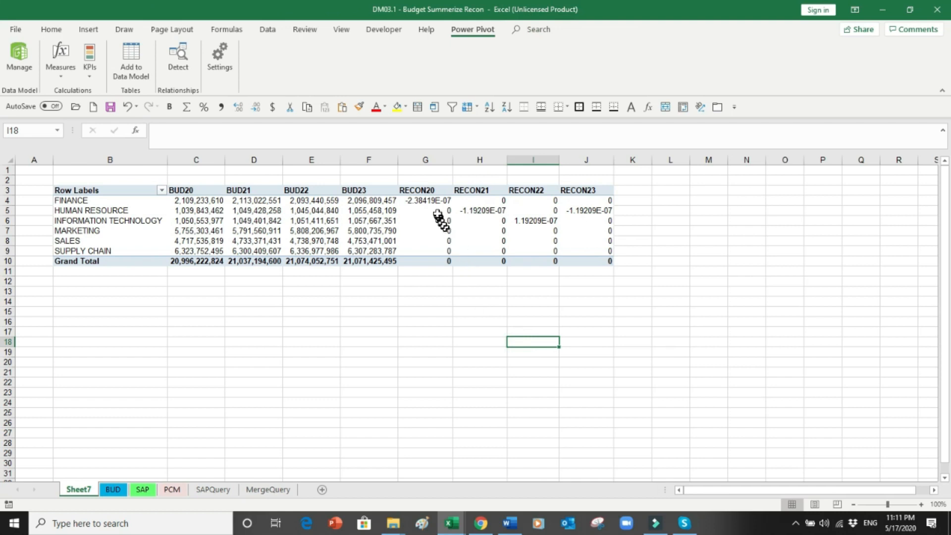
{"action": "left_click_drag", "start_coordinate": [430, 200], "coordinate": [594, 261]}
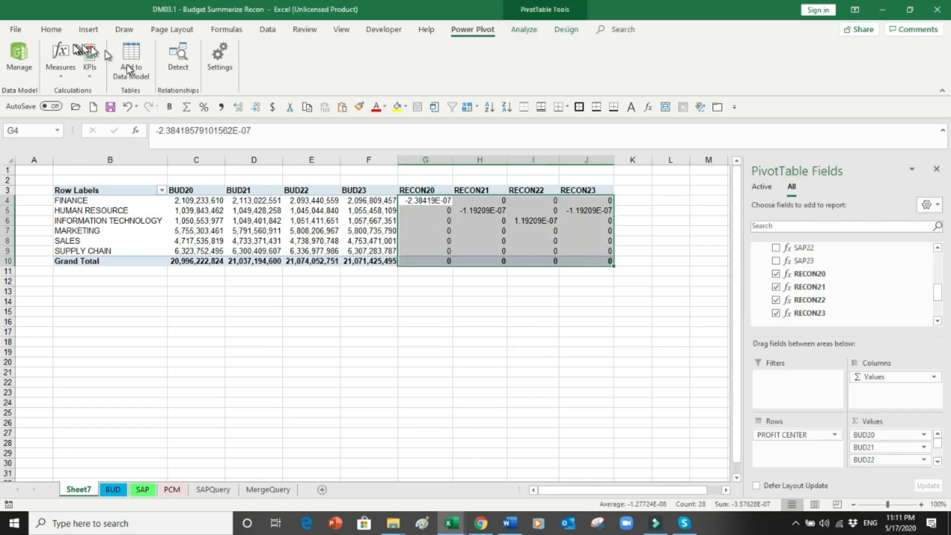
{"action": "left_click", "coordinate": [51, 29]}
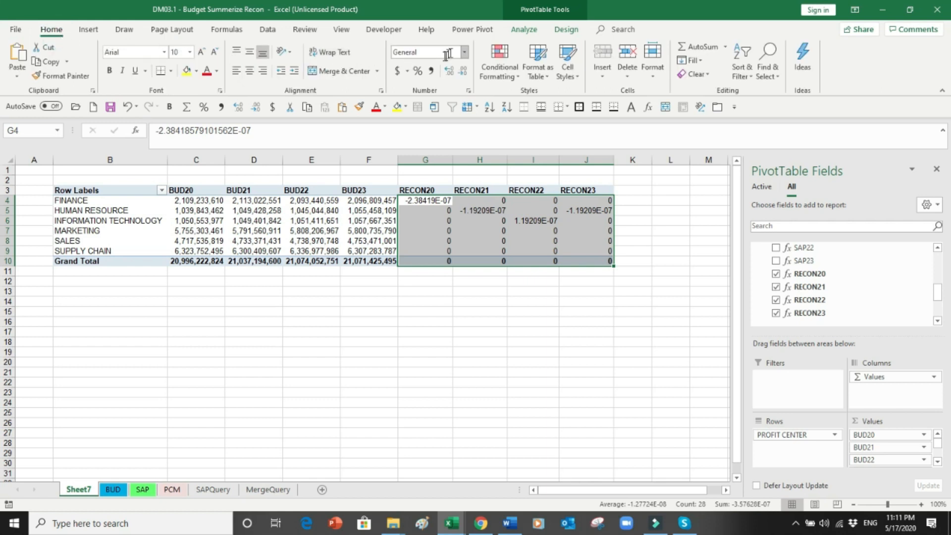
{"action": "left_click", "coordinate": [432, 73]}
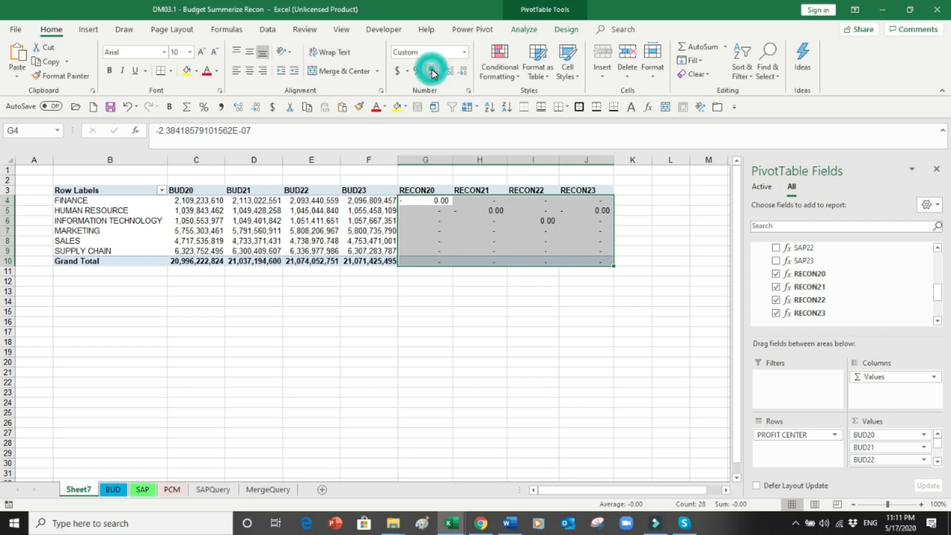
{"action": "left_click", "coordinate": [464, 54]}
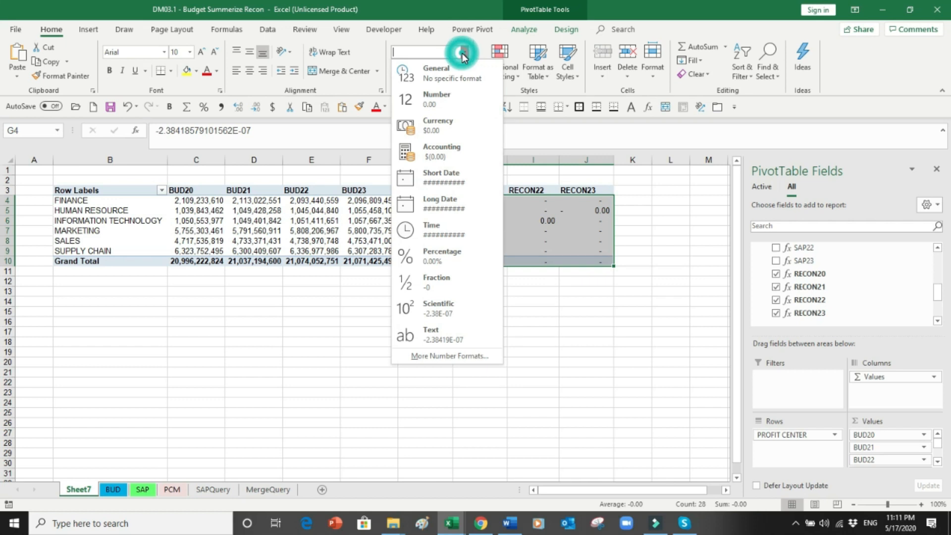
{"action": "left_click", "coordinate": [446, 97]}
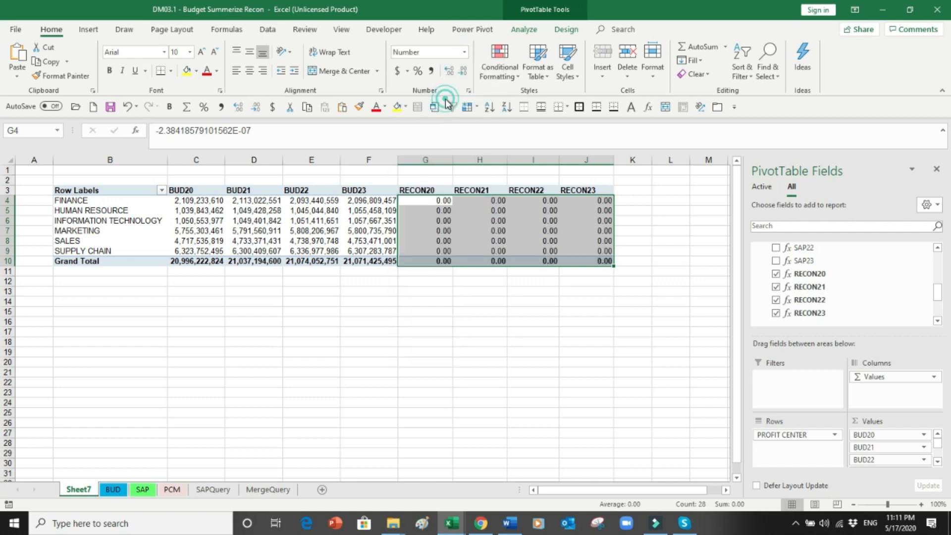
{"action": "left_click", "coordinate": [463, 70]}
{"action": "left_click", "coordinate": [462, 70]}
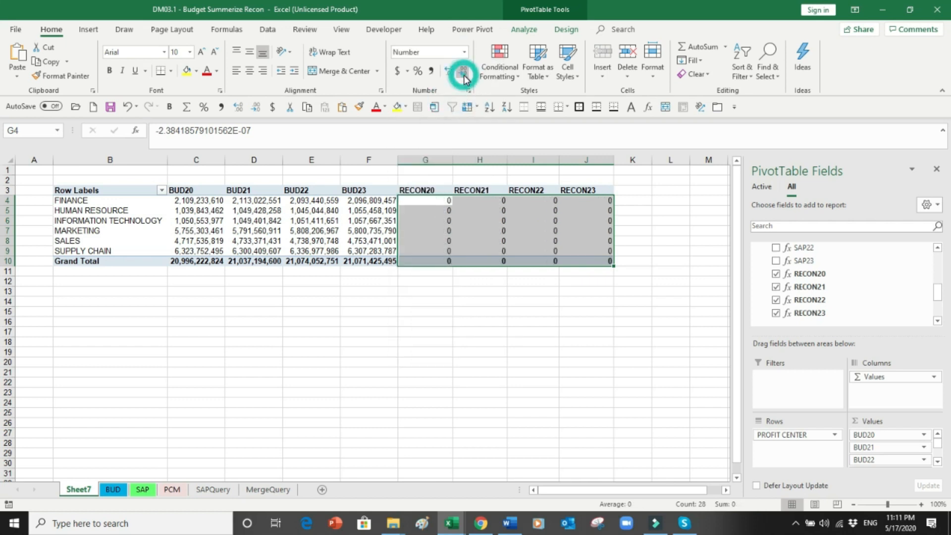
{"action": "left_click", "coordinate": [512, 300]}
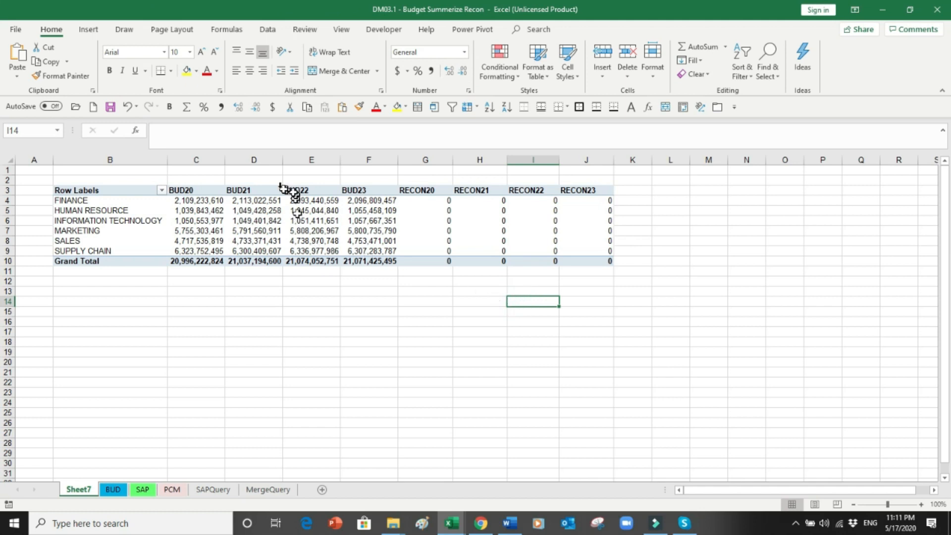
{"action": "left_click_drag", "start_coordinate": [8, 190], "coordinate": [10, 261]}
{"action": "left_click_drag", "start_coordinate": [10, 227], "coordinate": [10, 229]}
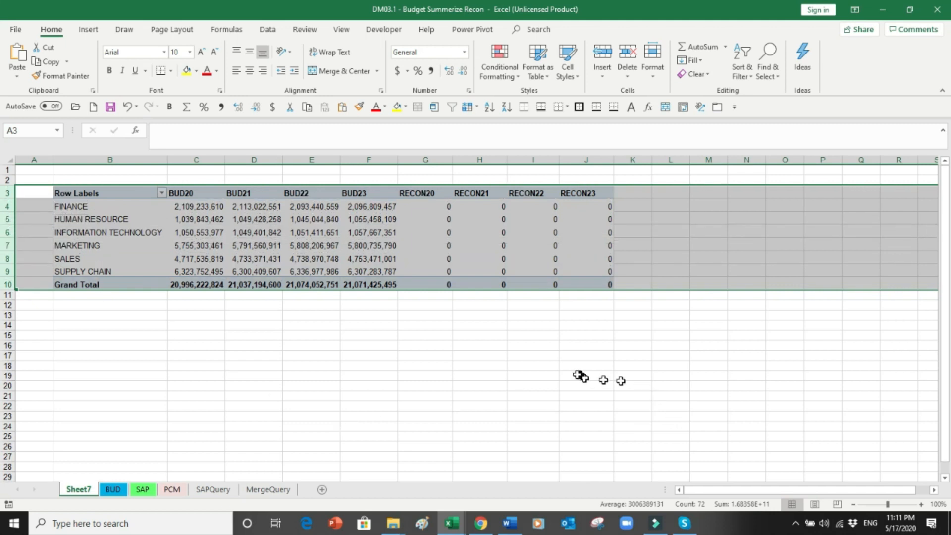
{"action": "left_click", "coordinate": [550, 374]}
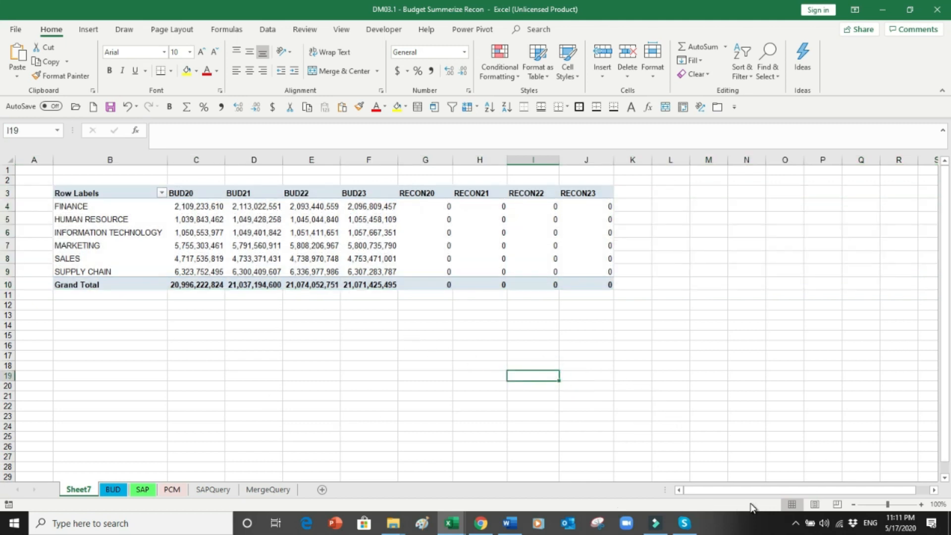
Step: Zoom the sheet to 120% and AutoFit columns C–F so BUD Grand Totals display in full
{"action": "left_click", "coordinate": [920, 505]}
{"action": "left_click", "coordinate": [920, 504]}
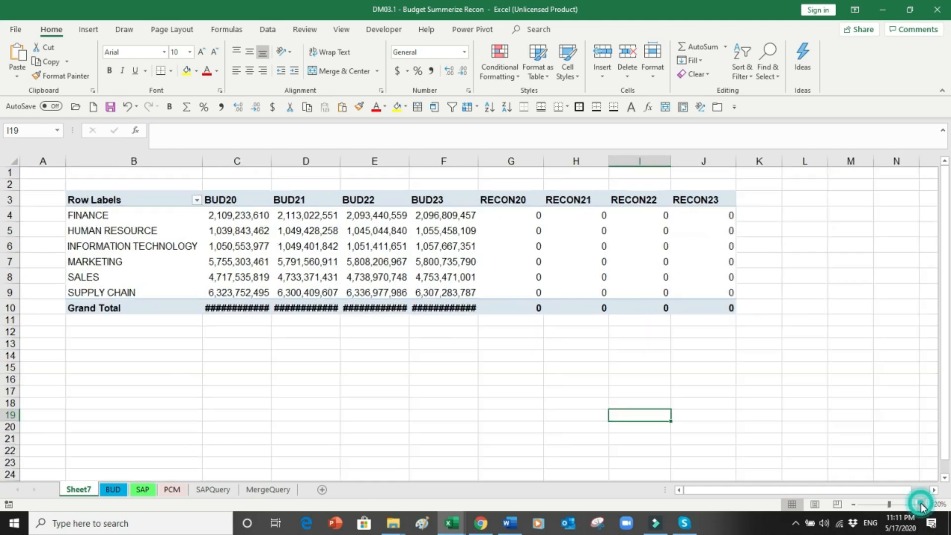
{"action": "left_click_drag", "start_coordinate": [236, 163], "coordinate": [446, 161]}
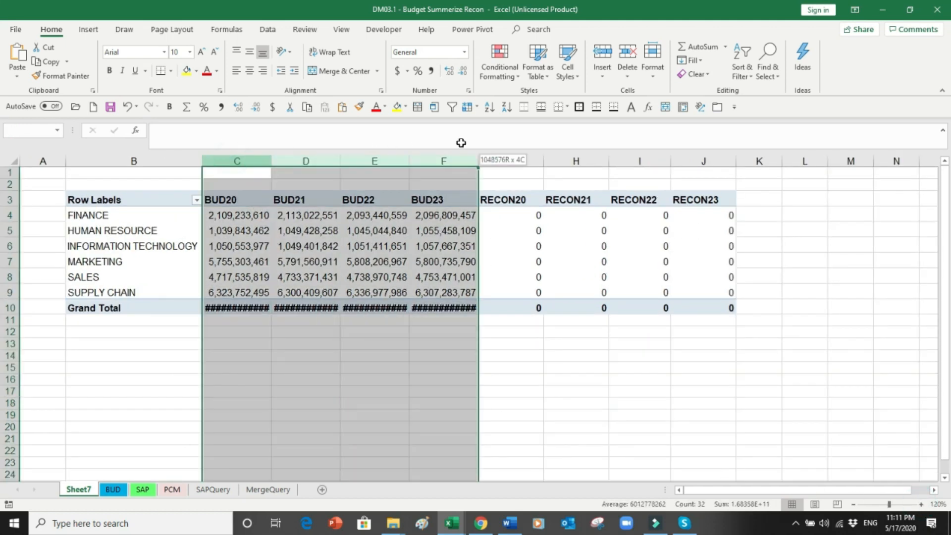
{"action": "double_click", "coordinate": [276, 162]}
{"action": "left_click", "coordinate": [323, 320]}
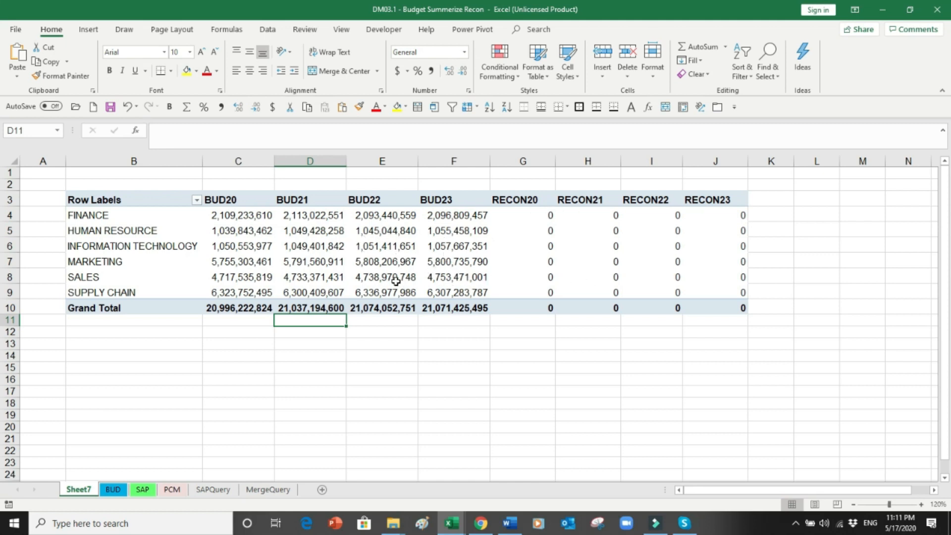
{"action": "mouse_move", "coordinate": [396, 281]}
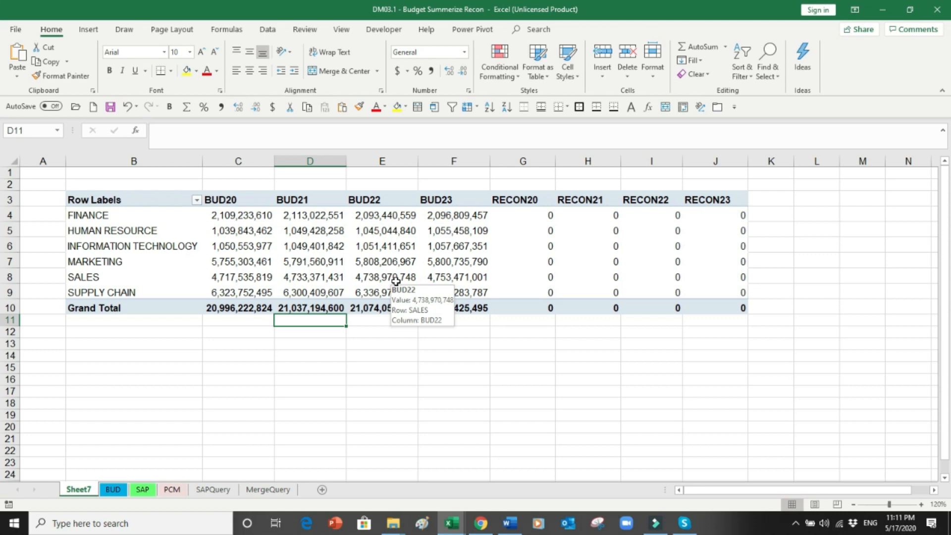
{"action": "left_click", "coordinate": [114, 489]}
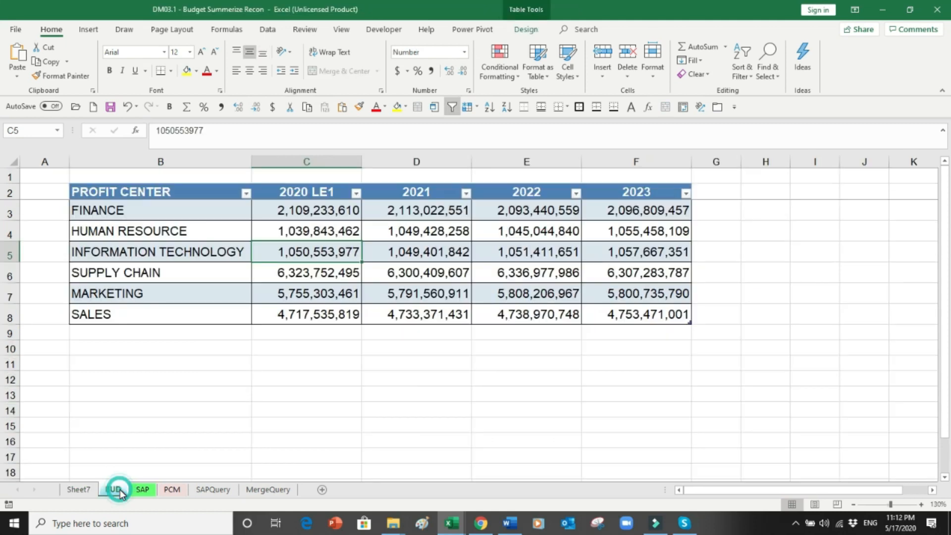
{"action": "left_click", "coordinate": [280, 220]}
{"action": "left_click", "coordinate": [155, 133]}
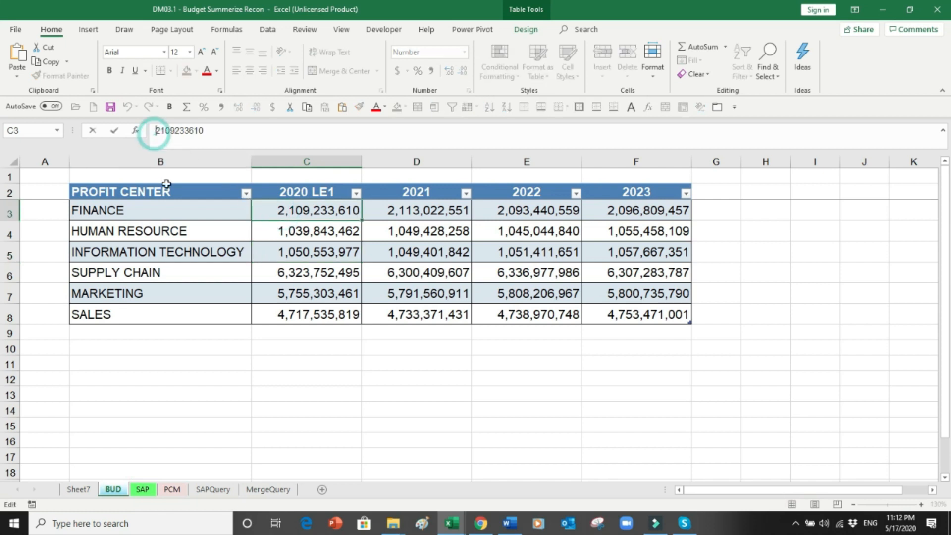
{"action": "type", "text": "="}
{"action": "left_click", "coordinate": [224, 130]}
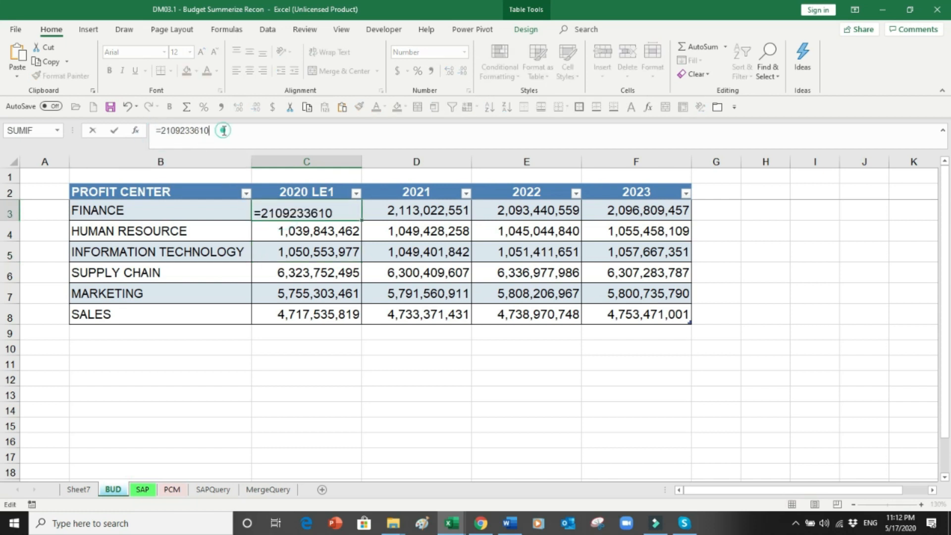
{"action": "type", "text": "+10000"}
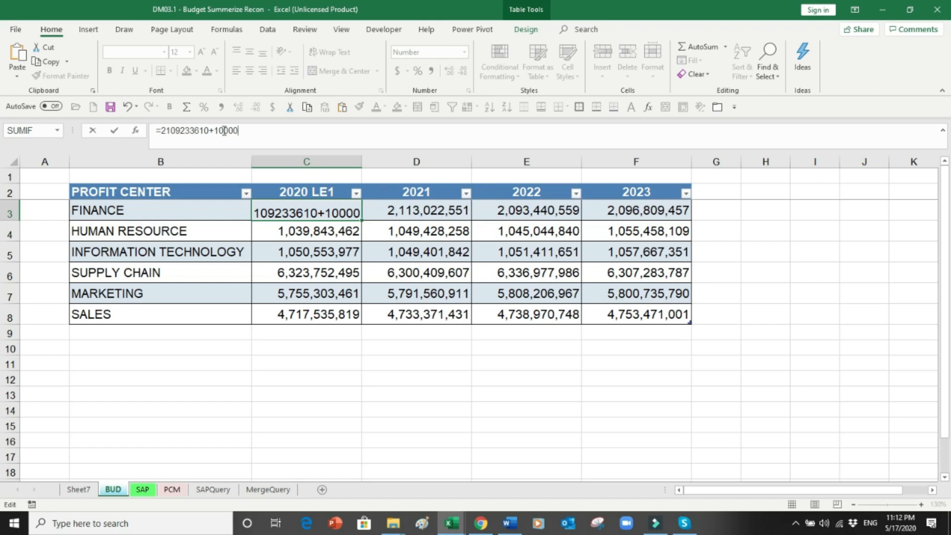
{"action": "key", "text": "Return"}
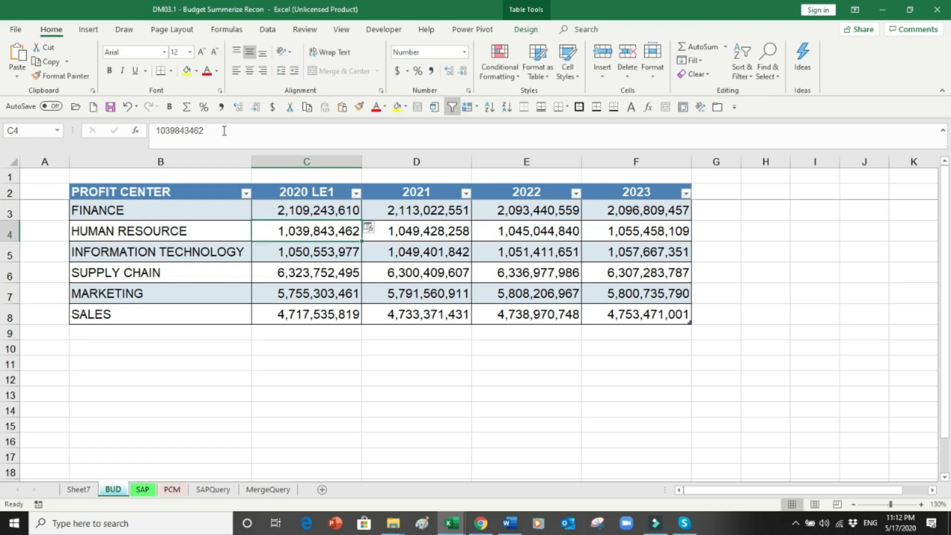
{"action": "left_click", "coordinate": [141, 490]}
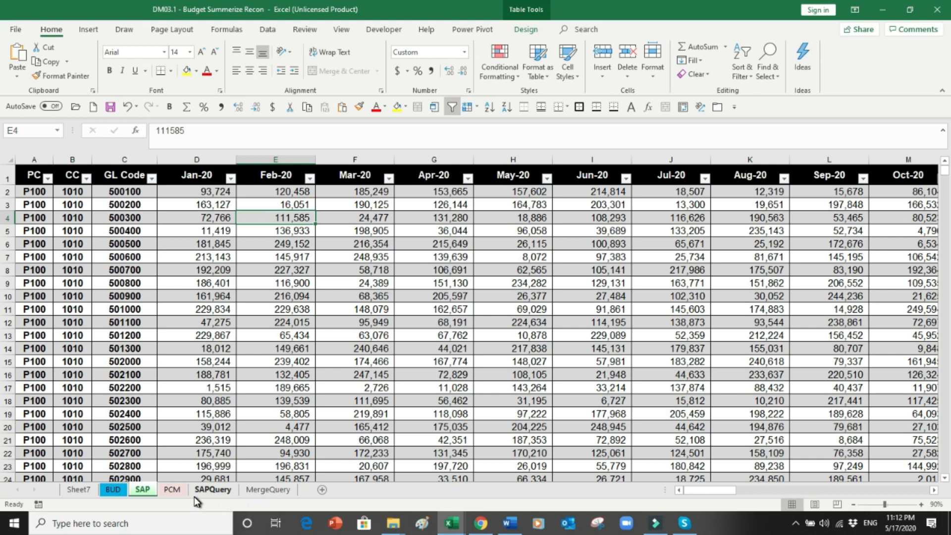
{"action": "left_click", "coordinate": [78, 490]}
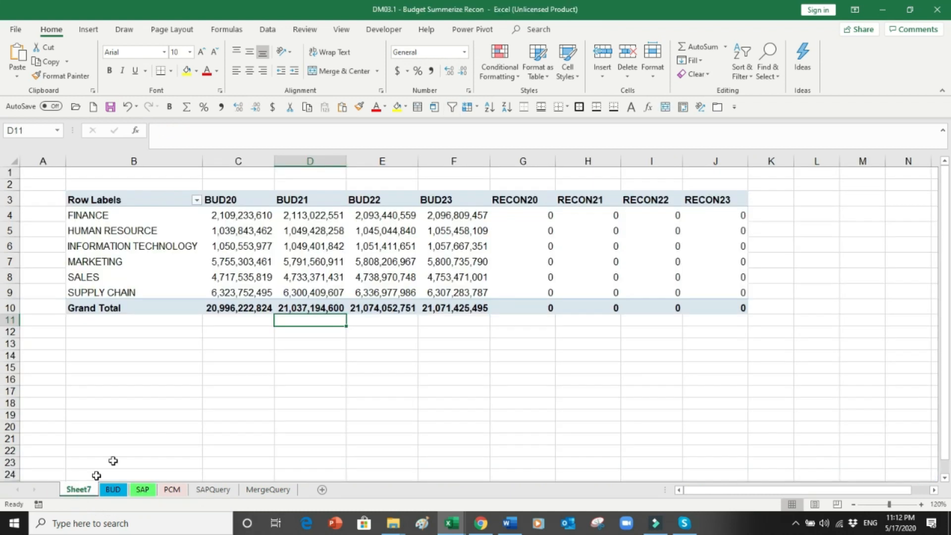
Step: Refresh the pivot so FINANCE and the Grand Total show RECON20 of 10000
{"action": "left_click", "coordinate": [364, 229]}
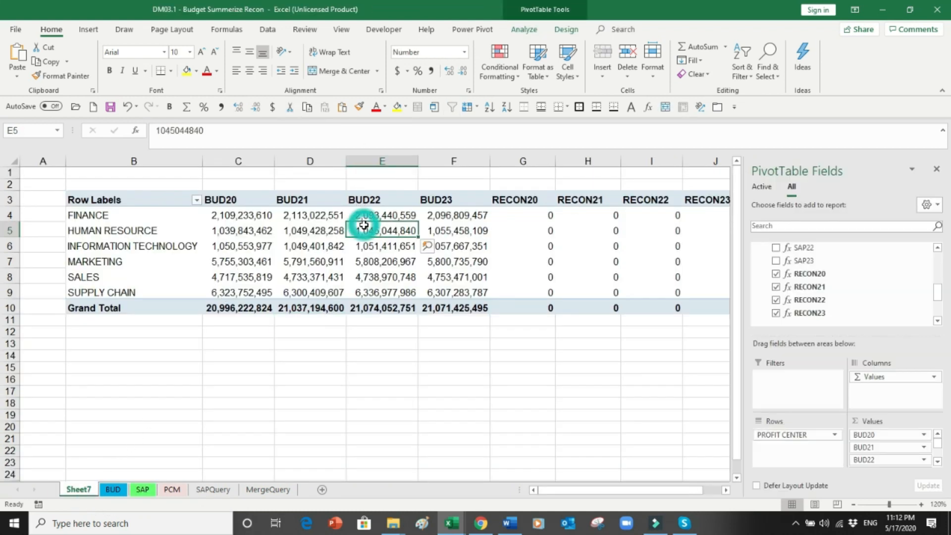
{"action": "left_click", "coordinate": [517, 29]}
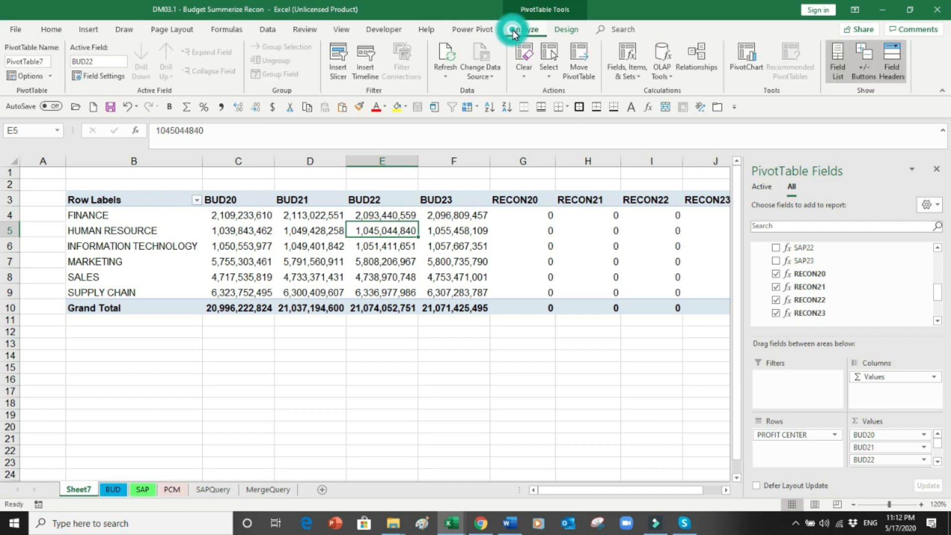
{"action": "left_click", "coordinate": [447, 75]}
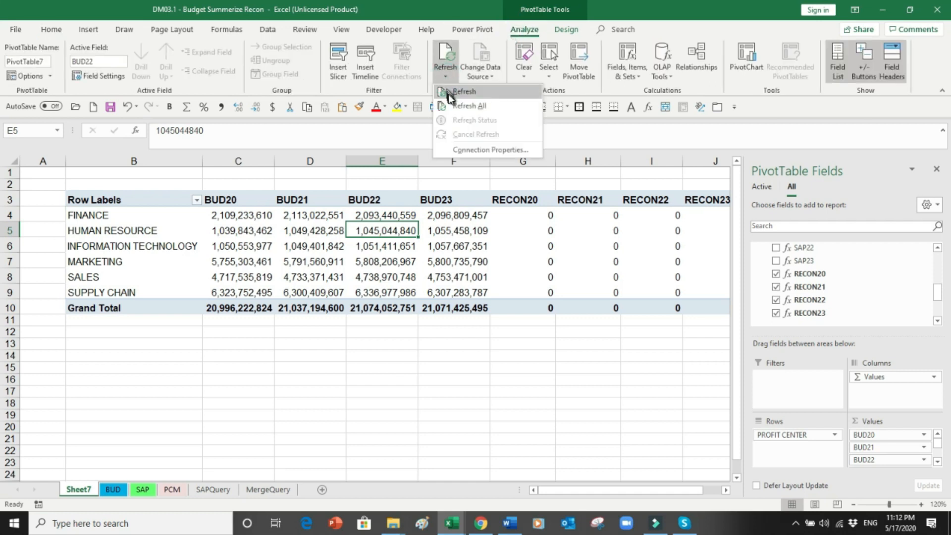
{"action": "left_click", "coordinate": [452, 93]}
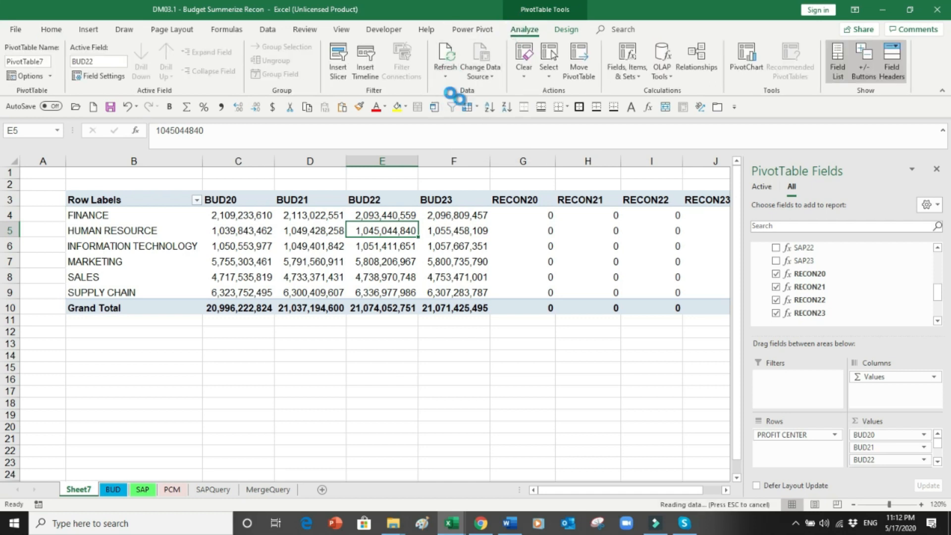
{"action": "mouse_move", "coordinate": [527, 217]}
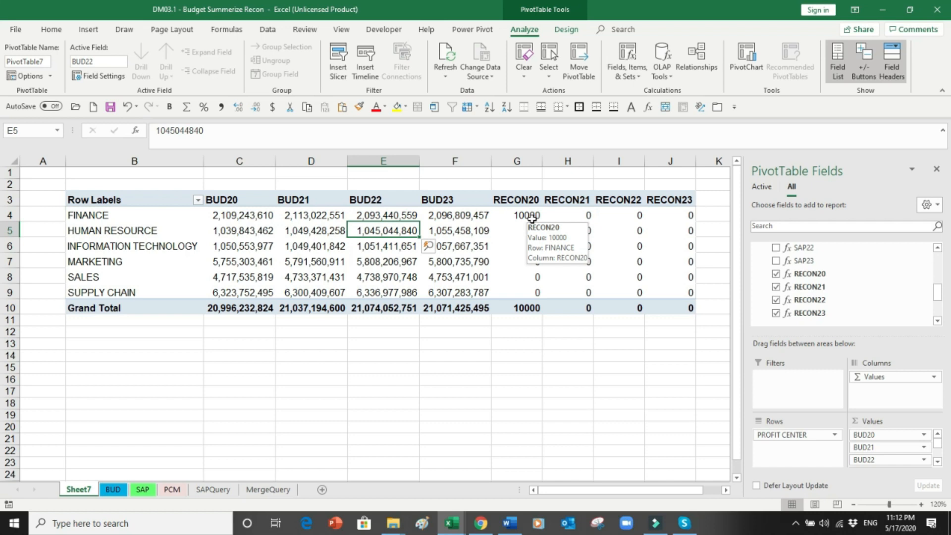
{"action": "left_click", "coordinate": [119, 489]}
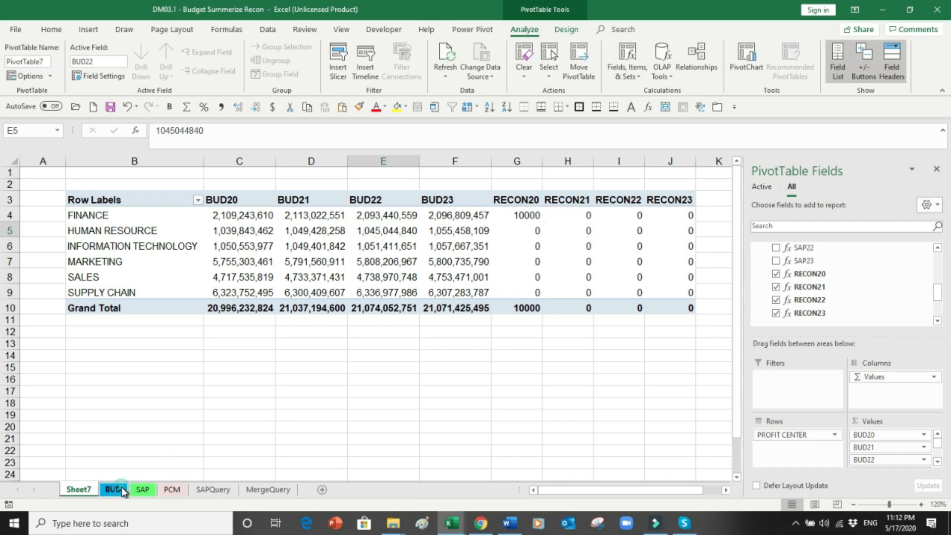
Step: Remove the +10000 from BUD!C3, restoring 2,109,233,610, and go back to the Sheet7 pivot
{"action": "left_click", "coordinate": [299, 210]}
{"action": "left_click", "coordinate": [271, 145]}
{"action": "key", "text": "BackSpace"}
{"action": "key", "text": "BackSpace"}
{"action": "key", "text": "BackSpace"}
{"action": "key", "text": "BackSpace"}
{"action": "key", "text": "BackSpace"}
{"action": "key", "text": "BackSpace"}
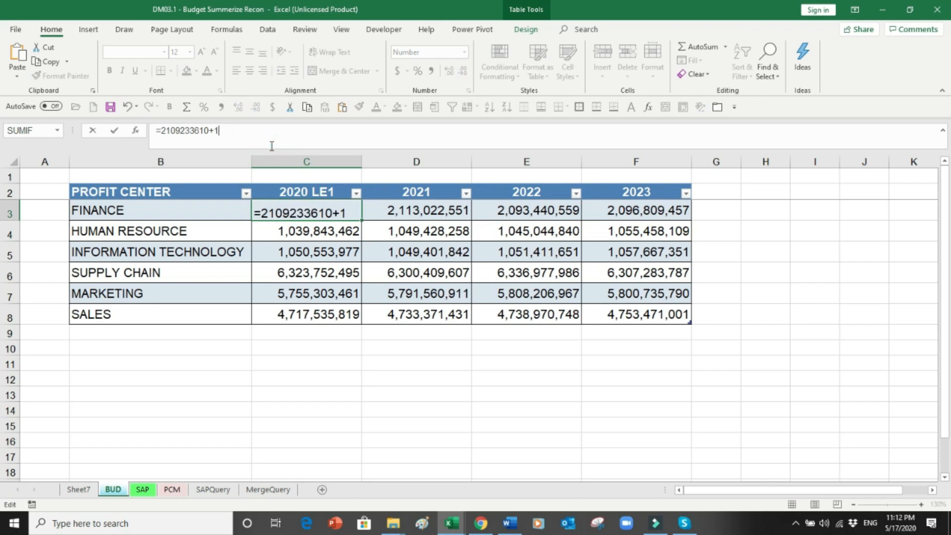
{"action": "key", "text": "Return"}
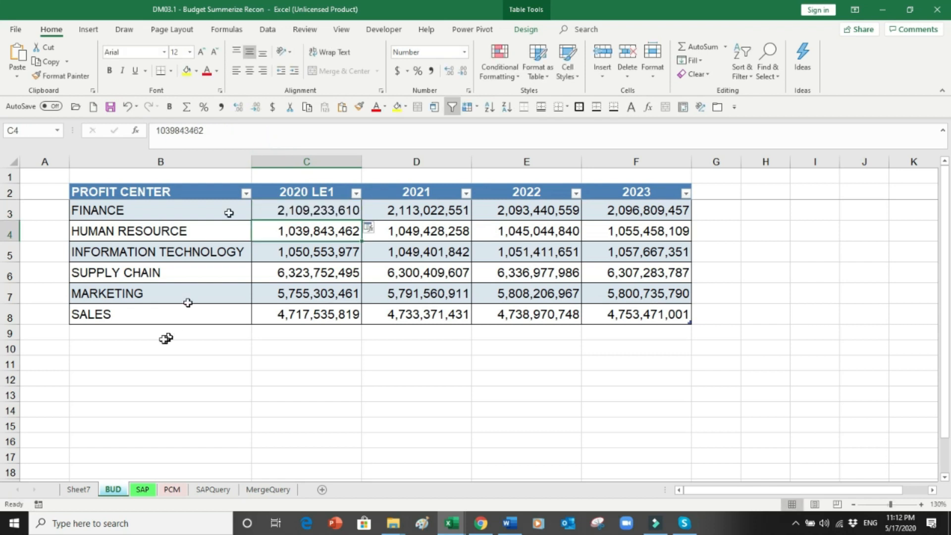
{"action": "left_click", "coordinate": [73, 490]}
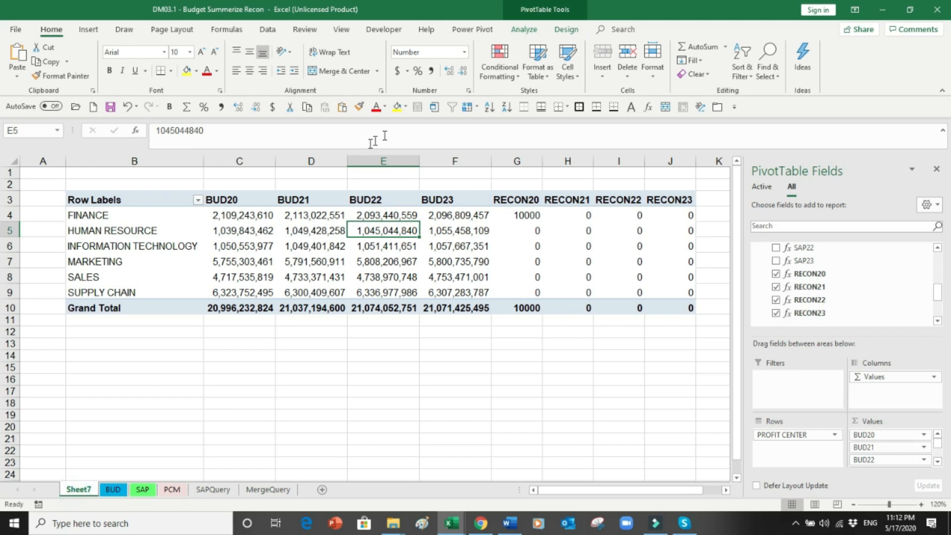
{"action": "left_click", "coordinate": [526, 29]}
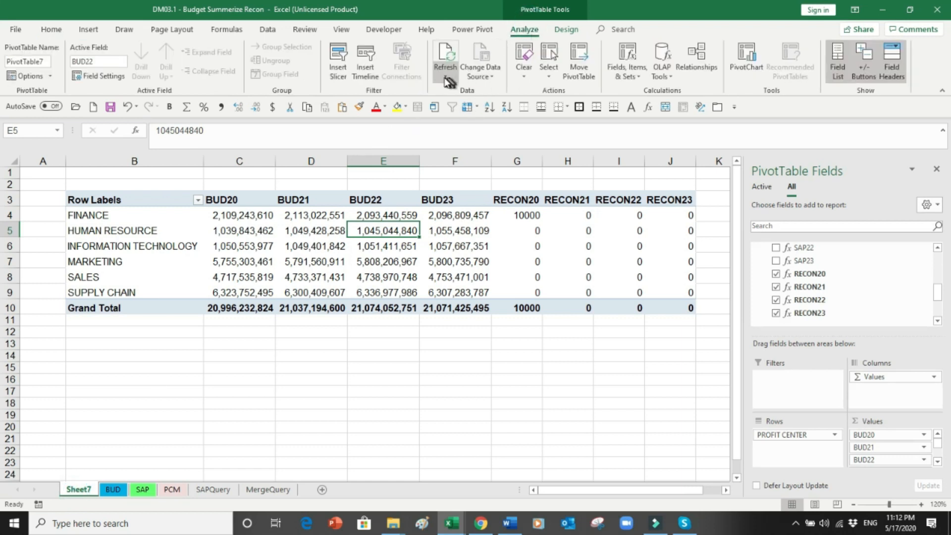
{"action": "left_click", "coordinate": [446, 71]}
Step: Refresh the pivot and select the RECON20–RECON23 columns to confirm they total 0
{"action": "left_click", "coordinate": [454, 92]}
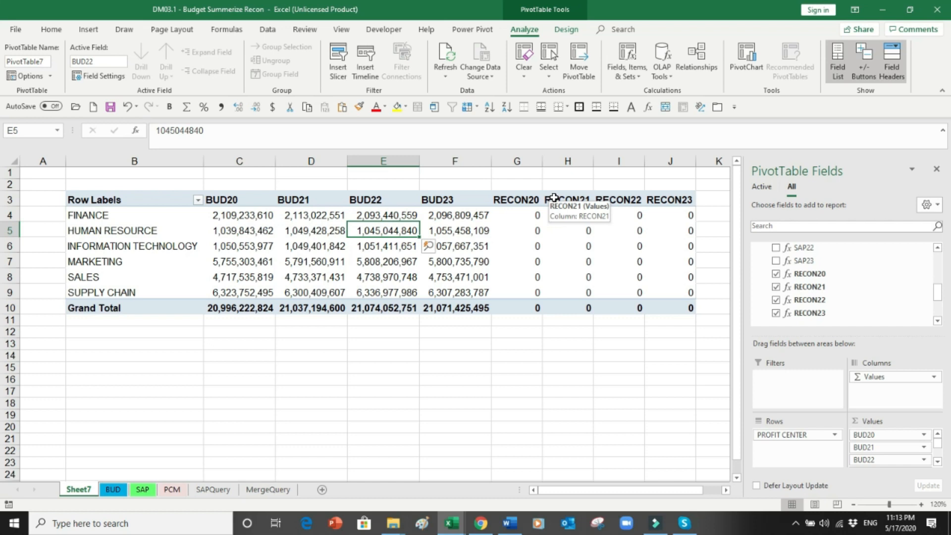
{"action": "left_click_drag", "start_coordinate": [520, 161], "coordinate": [692, 149]}
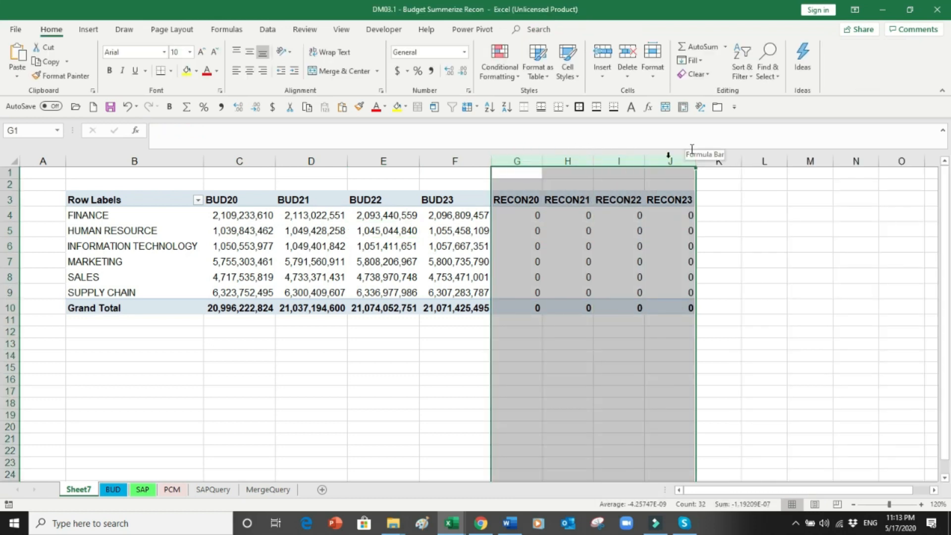
{"action": "left_click", "coordinate": [523, 201]}
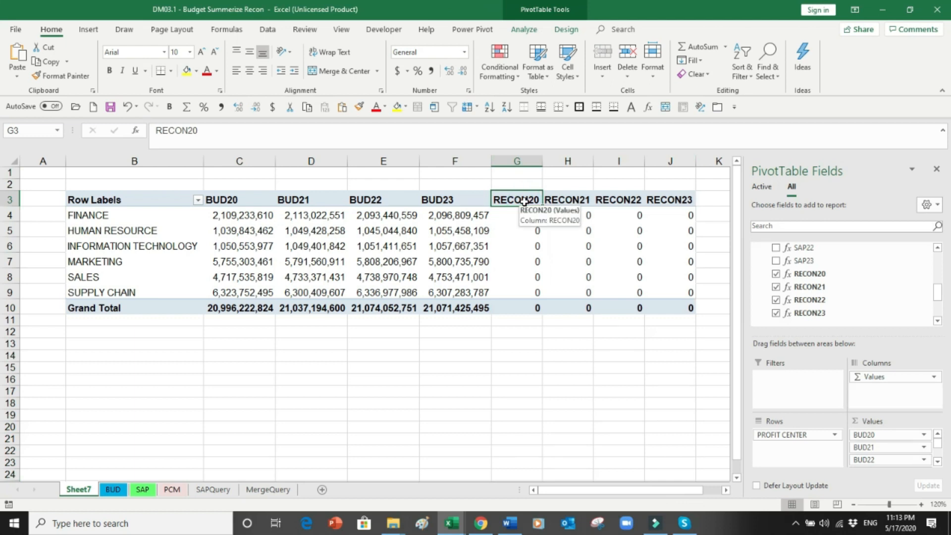